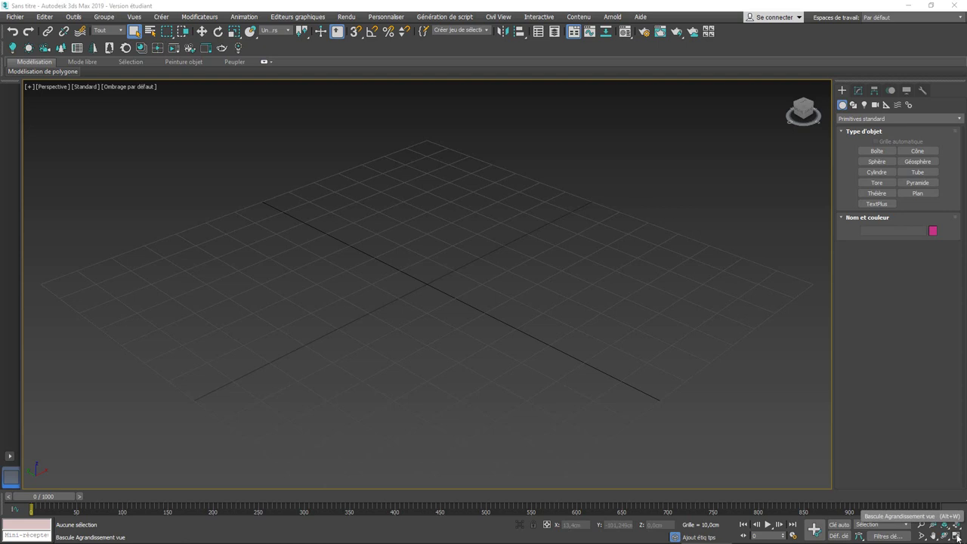
- Restore the four-viewport layout (Top, Front, Left, Perspective) with the Maximize Viewport toggle
{"action": "left_click", "coordinate": [957, 535]}
{"action": "left_click", "coordinate": [957, 536]}
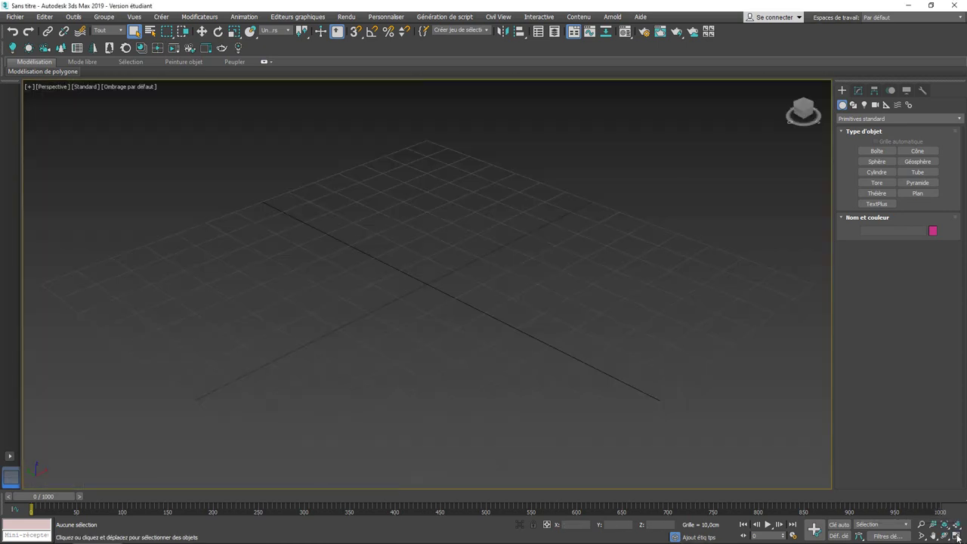
{"action": "left_click", "coordinate": [957, 536]}
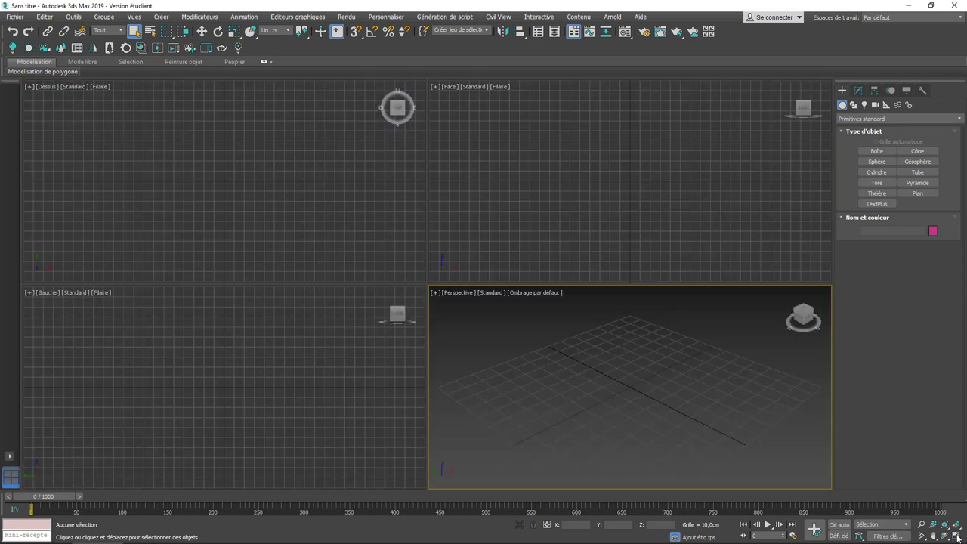
{"action": "left_click", "coordinate": [957, 536]}
{"action": "left_click", "coordinate": [957, 535]}
{"action": "left_click", "coordinate": [957, 535]}
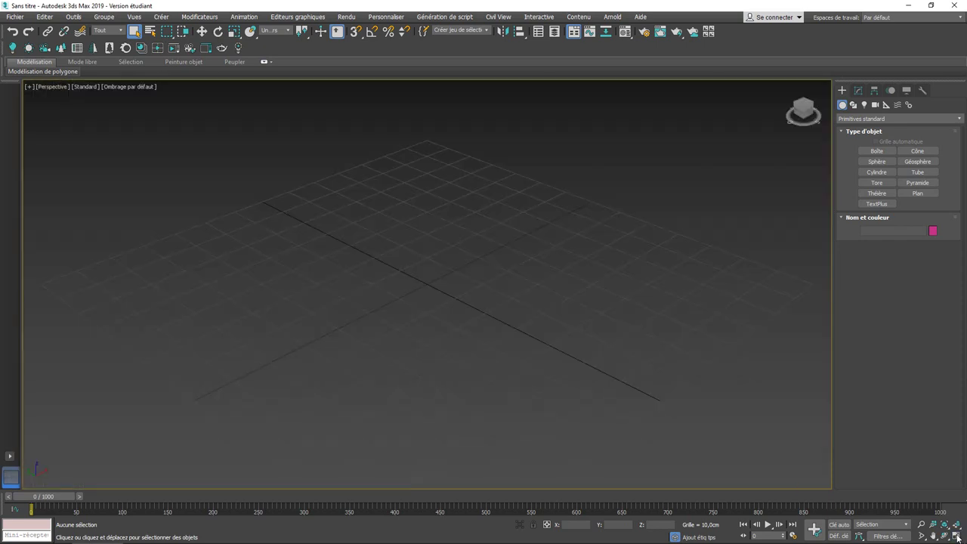
{"action": "left_click", "coordinate": [956, 535]}
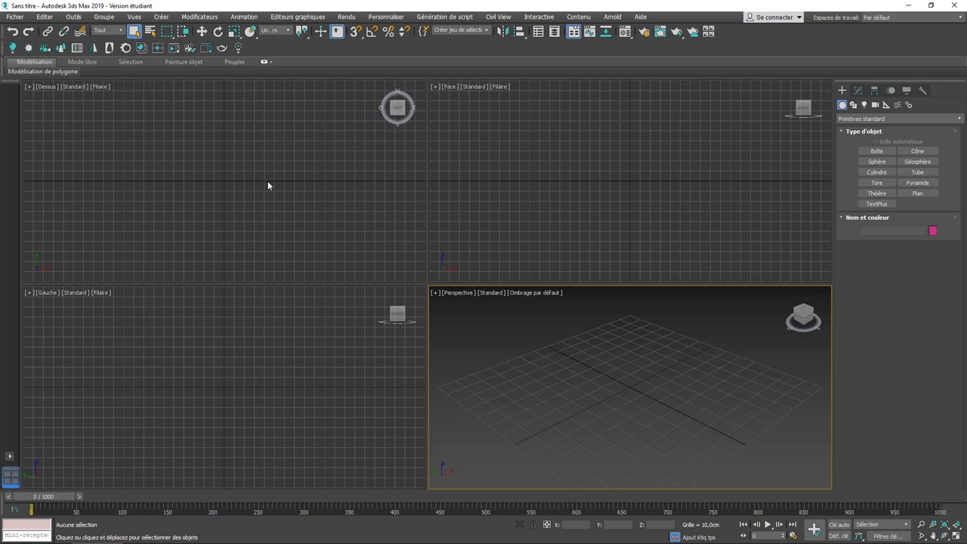
- Turn off the home grid in the Top, Front, Left and Perspective viewports using G
{"action": "left_click", "coordinate": [267, 182]}
{"action": "key", "text": "g"}
{"action": "left_click", "coordinate": [518, 181]}
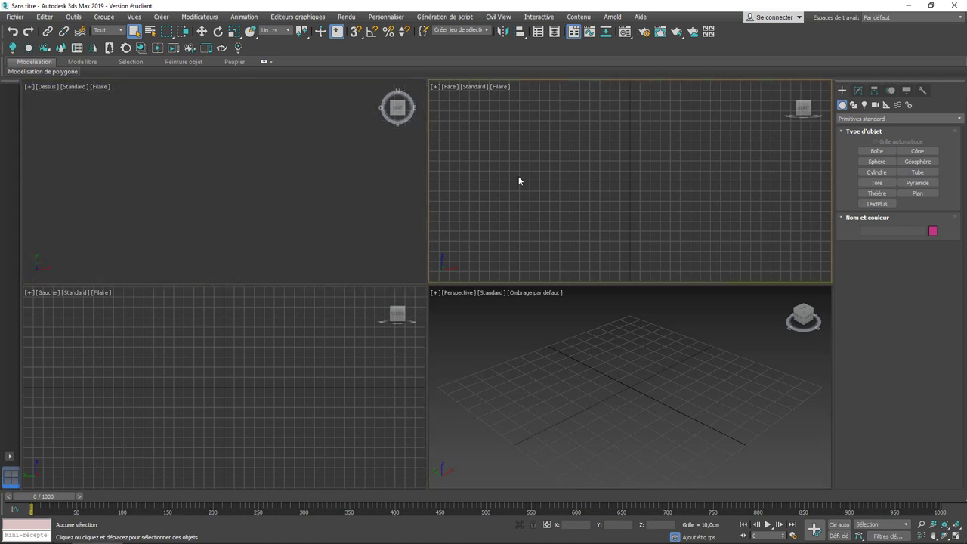
{"action": "key", "text": "g"}
{"action": "left_click", "coordinate": [337, 362]}
{"action": "key", "text": "g"}
{"action": "left_click", "coordinate": [534, 375]}
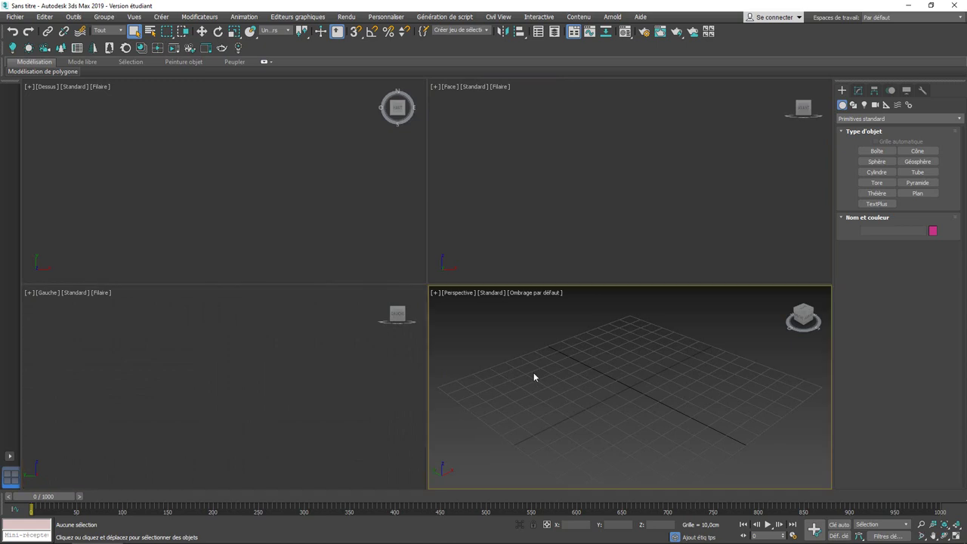
{"action": "key", "text": "g"}
- Drag out a sphere of about 55.3 cm radius in the Top view and zoom extents all
{"action": "left_click", "coordinate": [877, 163]}
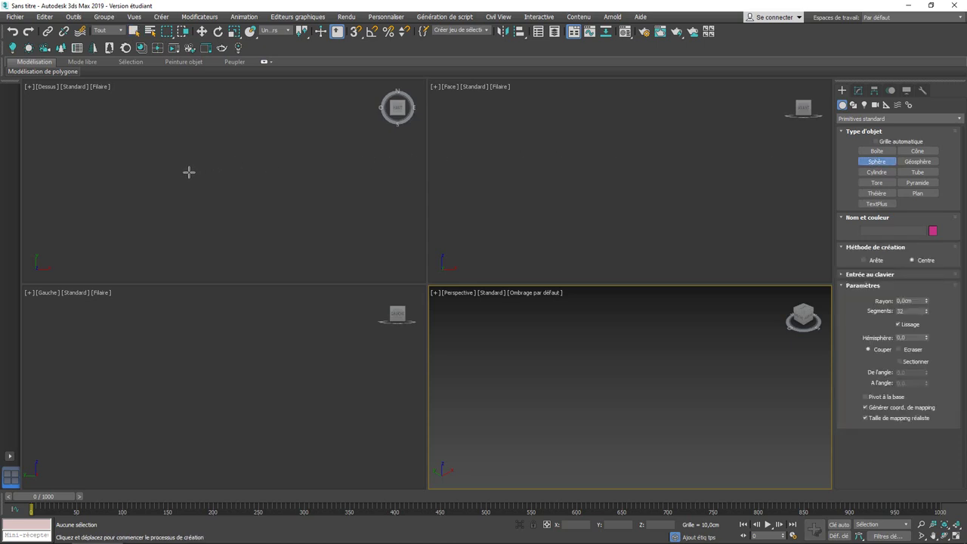
{"action": "left_click_drag", "start_coordinate": [199, 168], "coordinate": [255, 187]}
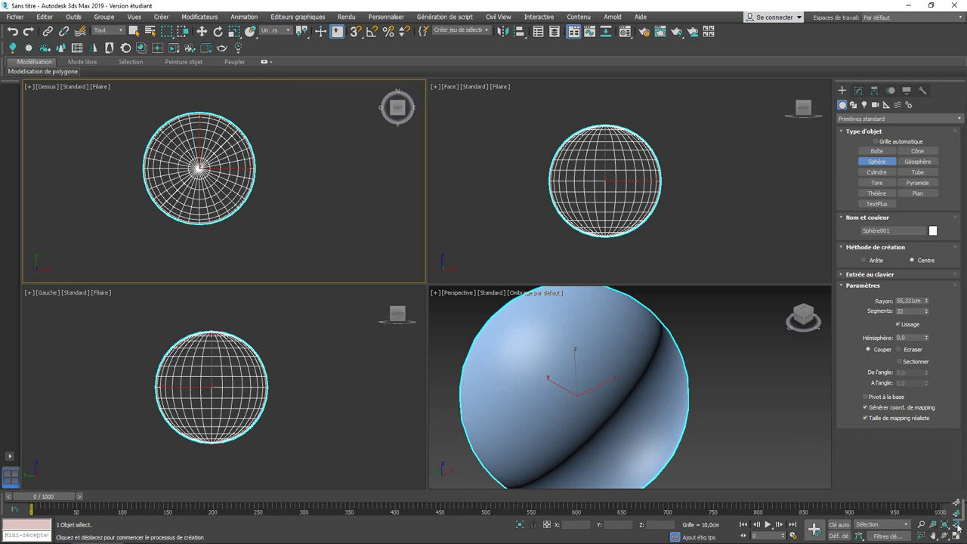
{"action": "key", "text": "ctrl+shift+z"}
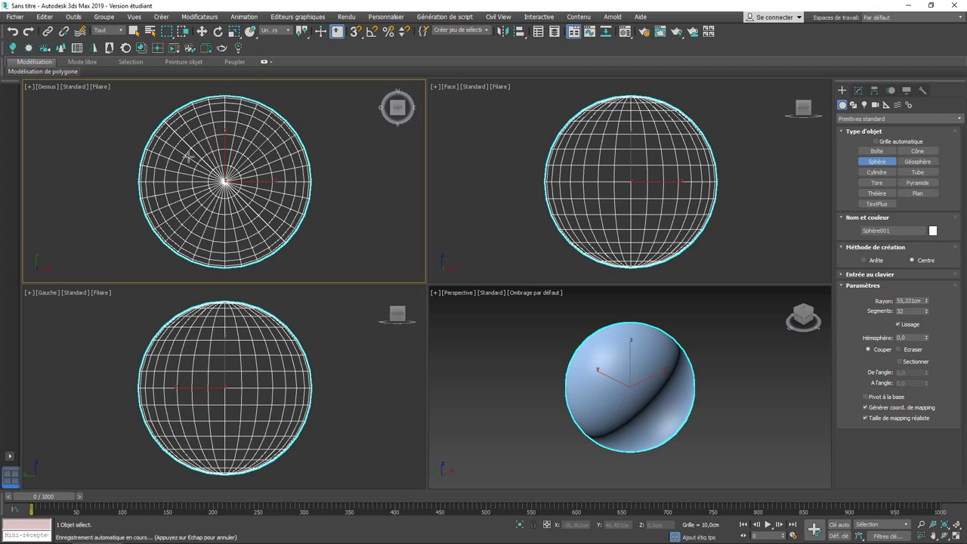
{"action": "left_click", "coordinate": [202, 142]}
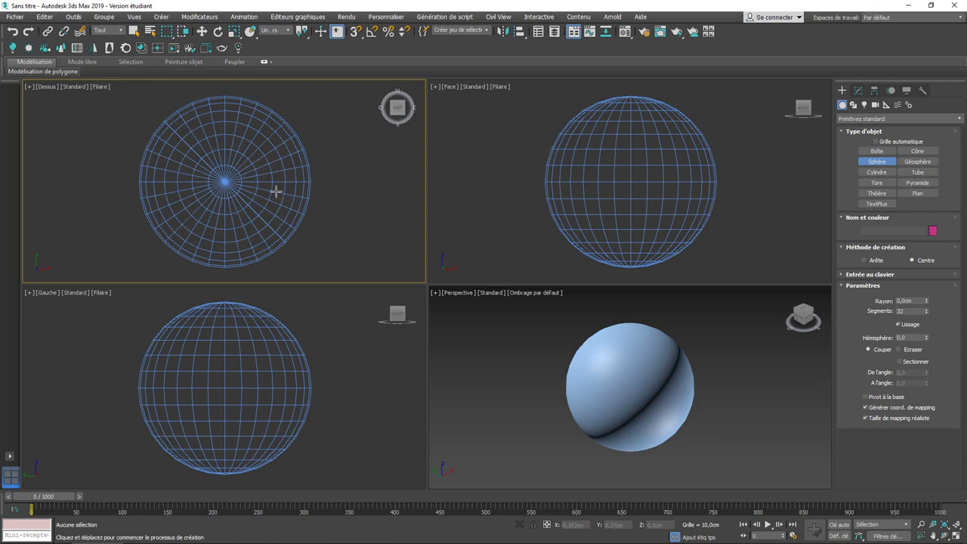
- Exit sphere creation and select Sphère001 in the Front view
{"action": "right_click", "coordinate": [672, 225]}
{"action": "right_click", "coordinate": [672, 225]}
{"action": "left_click", "coordinate": [653, 211]}
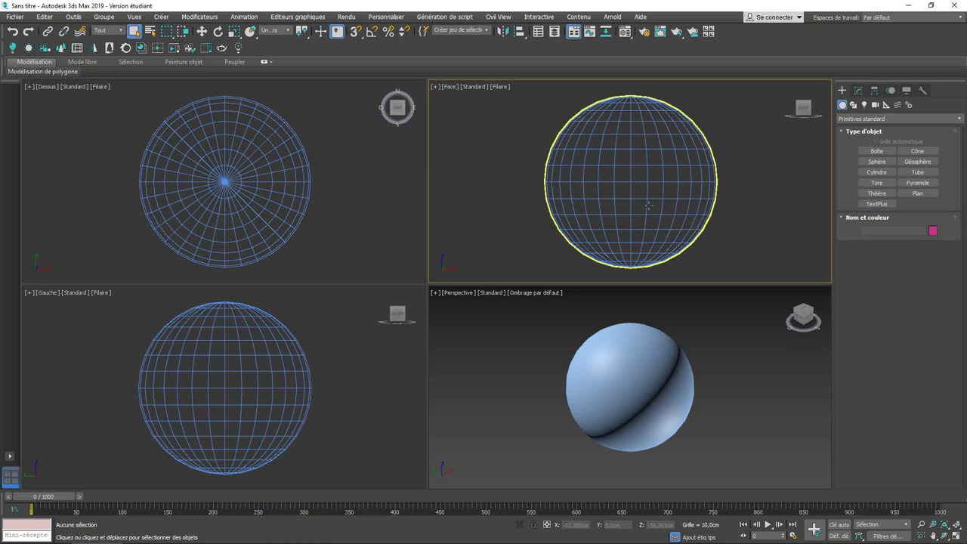
{"action": "right_click", "coordinate": [649, 209]}
{"action": "mouse_move", "coordinate": [693, 185]}
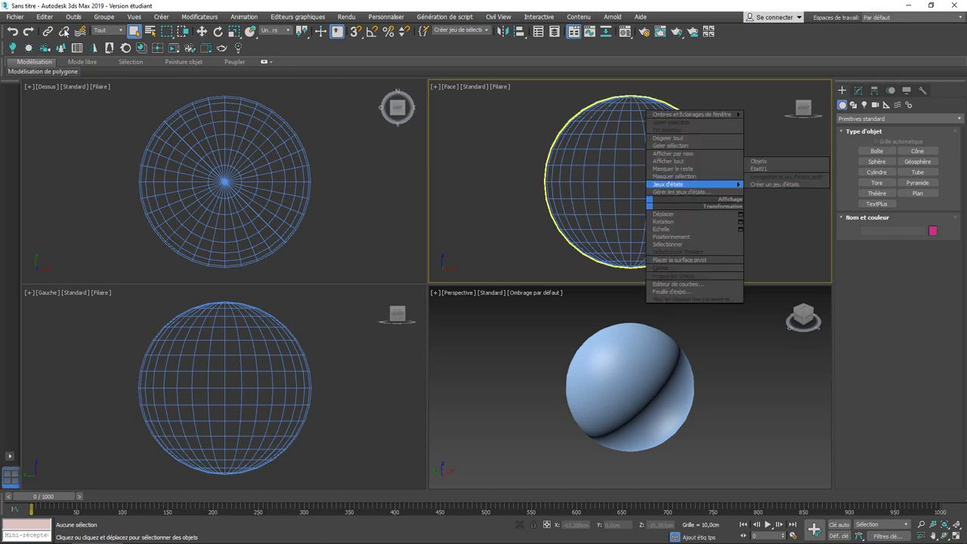
{"action": "key", "text": "Escape"}
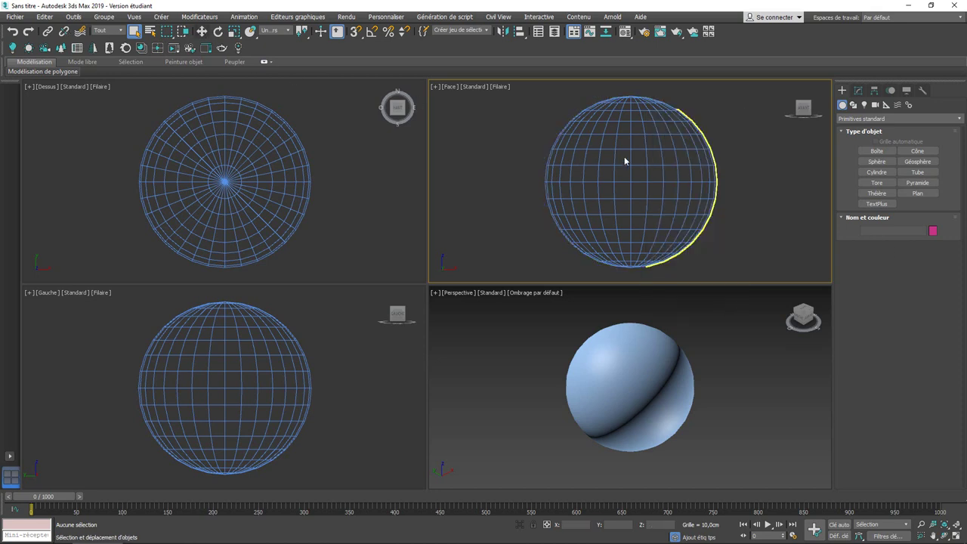
{"action": "left_click", "coordinate": [628, 163]}
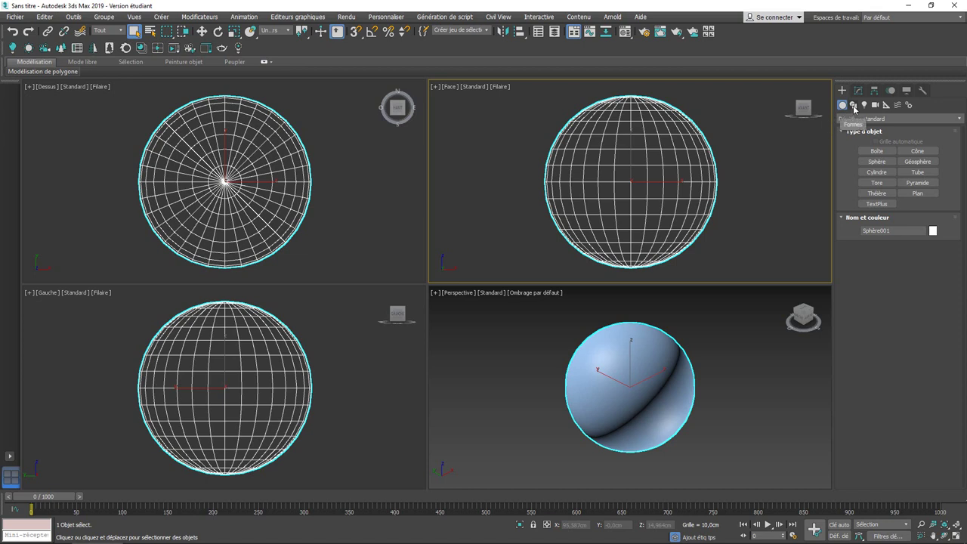
- Set Sphère001's Rayon to 60 cm in the Modify panel, keeping 32 segments
{"action": "left_click", "coordinate": [858, 90]}
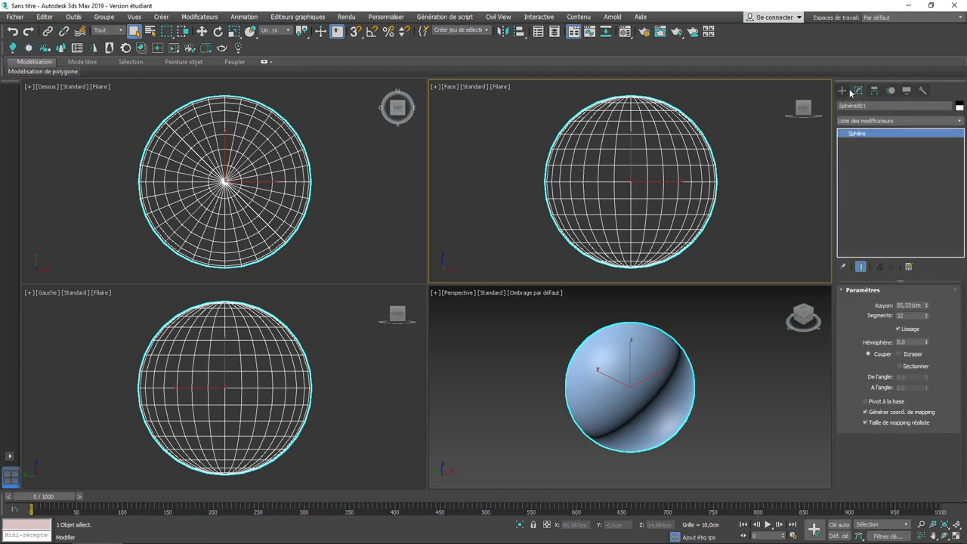
{"action": "left_click", "coordinate": [843, 91]}
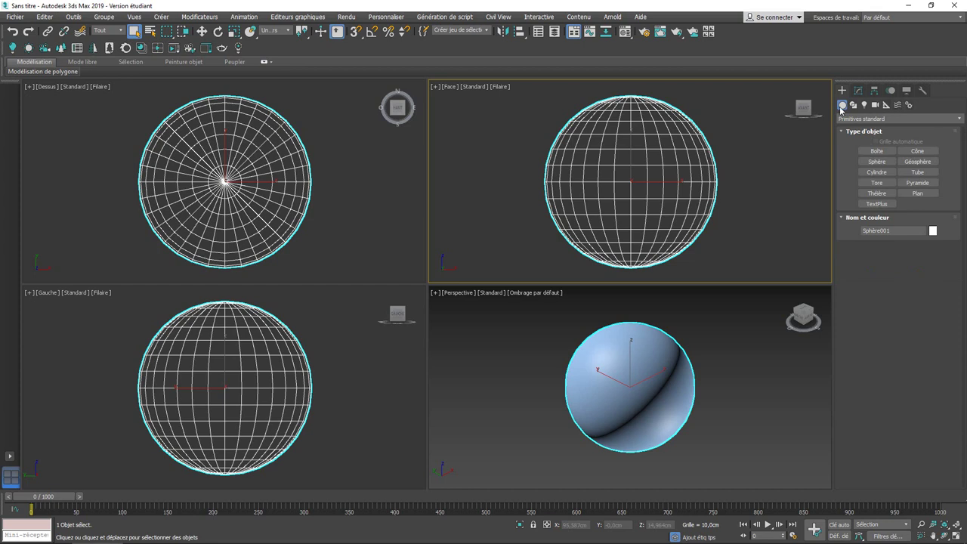
{"action": "left_click", "coordinate": [858, 90]}
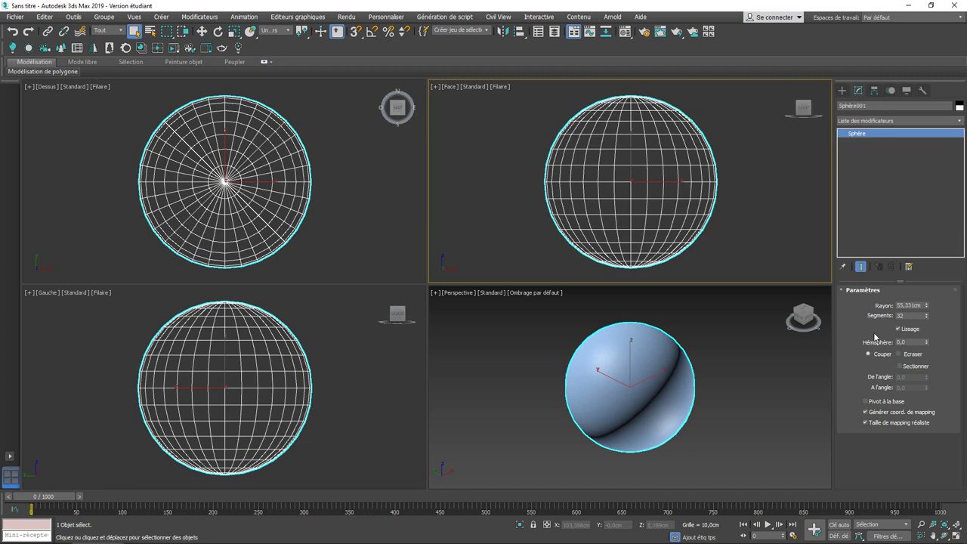
{"action": "double_click", "coordinate": [899, 304]}
{"action": "type", "text": "5"}
{"action": "key", "text": "Return"}
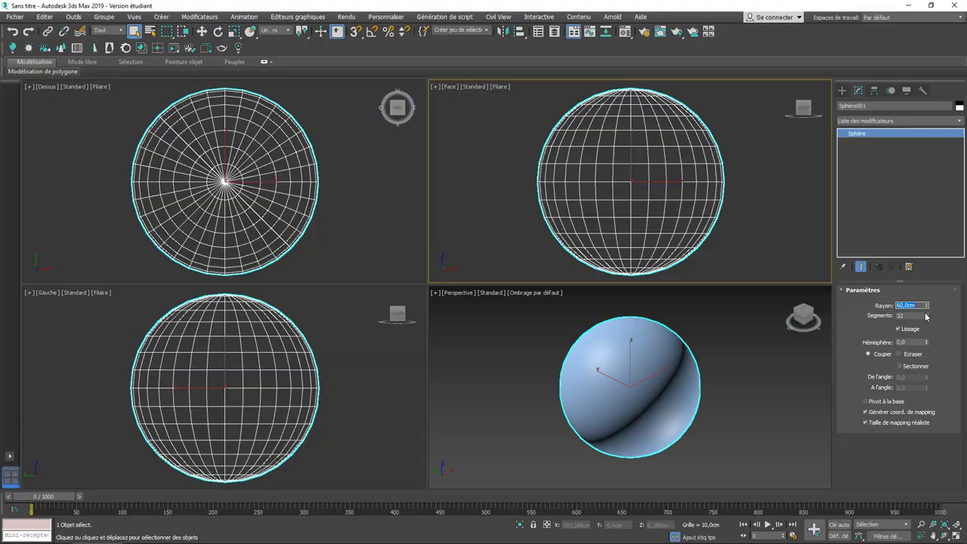
{"action": "mouse_move", "coordinate": [926, 317]}
{"action": "left_mouse_down"}
{"action": "mouse_move", "coordinate": [935, 293]}
{"action": "mouse_move", "coordinate": [920, 300]}
{"action": "mouse_move", "coordinate": [917, 323]}
{"action": "mouse_move", "coordinate": [906, 288]}
{"action": "mouse_move", "coordinate": [909, 316]}
{"action": "mouse_move", "coordinate": [880, 317]}
{"action": "left_mouse_up"}
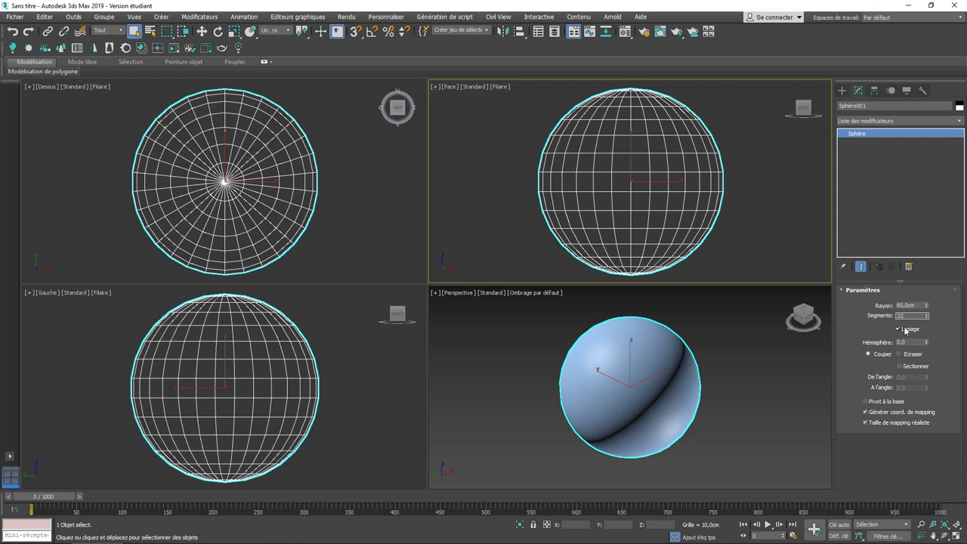
- Toggle Lissage off and on to compare faceted and smooth shading, leaving it on
{"action": "left_click", "coordinate": [898, 329]}
{"action": "left_click", "coordinate": [898, 330]}
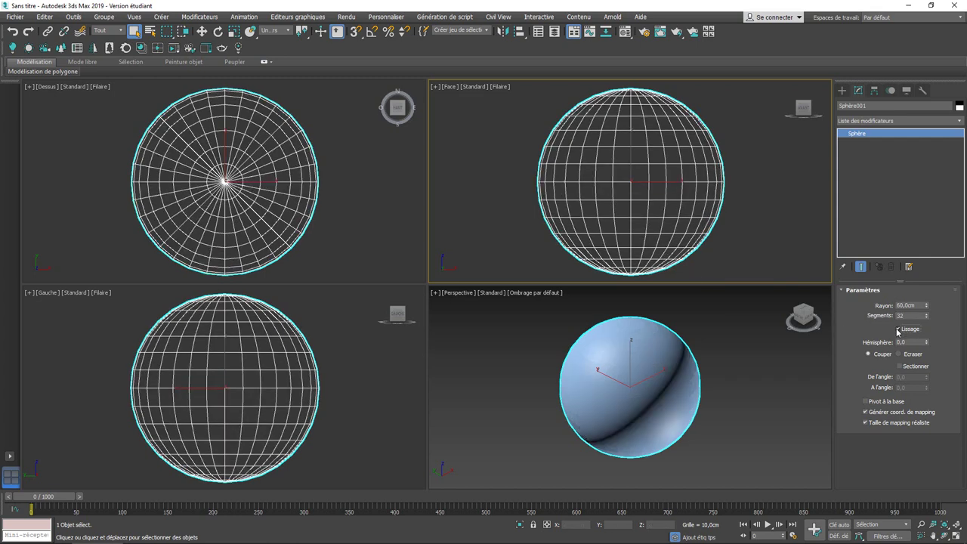
{"action": "left_click", "coordinate": [898, 329]}
{"action": "left_click", "coordinate": [898, 330]}
{"action": "left_click", "coordinate": [898, 329]}
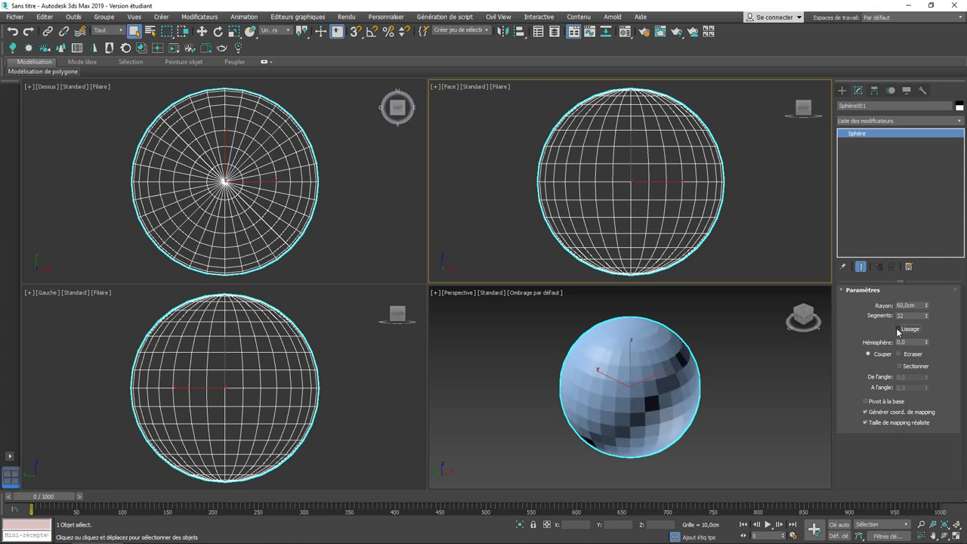
{"action": "left_click", "coordinate": [898, 329]}
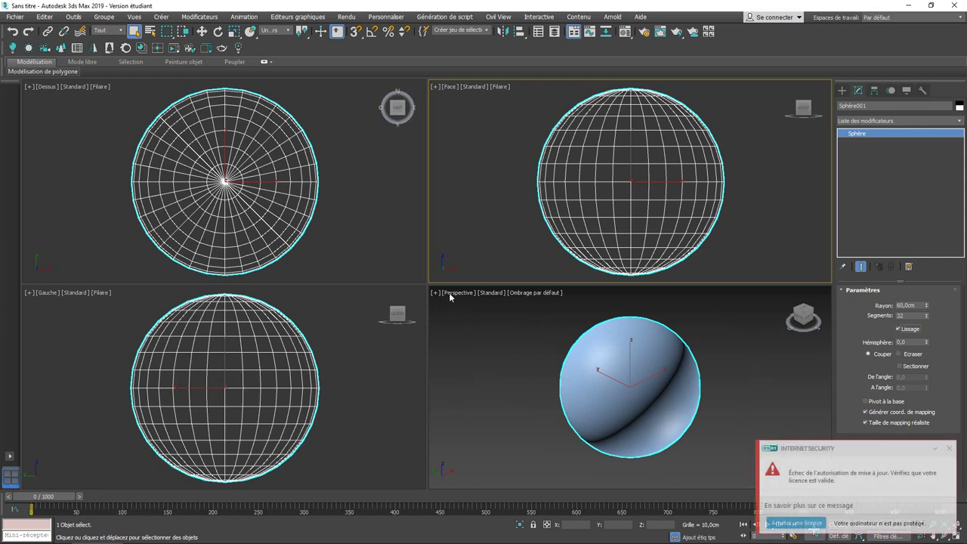
- Dismiss the antivirus notice and browse the Perspective view's display quality and shading options
{"action": "left_click", "coordinate": [945, 449]}
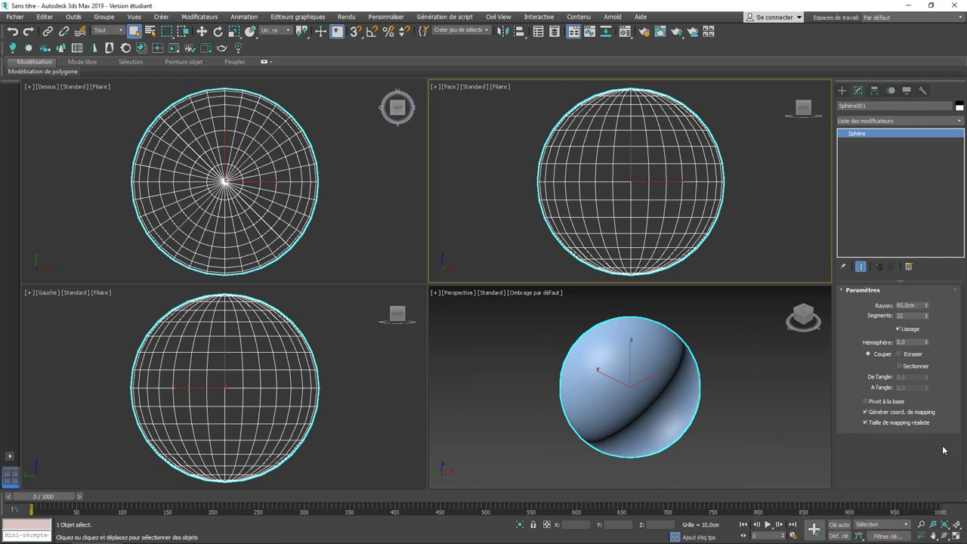
{"action": "left_click", "coordinate": [455, 294]}
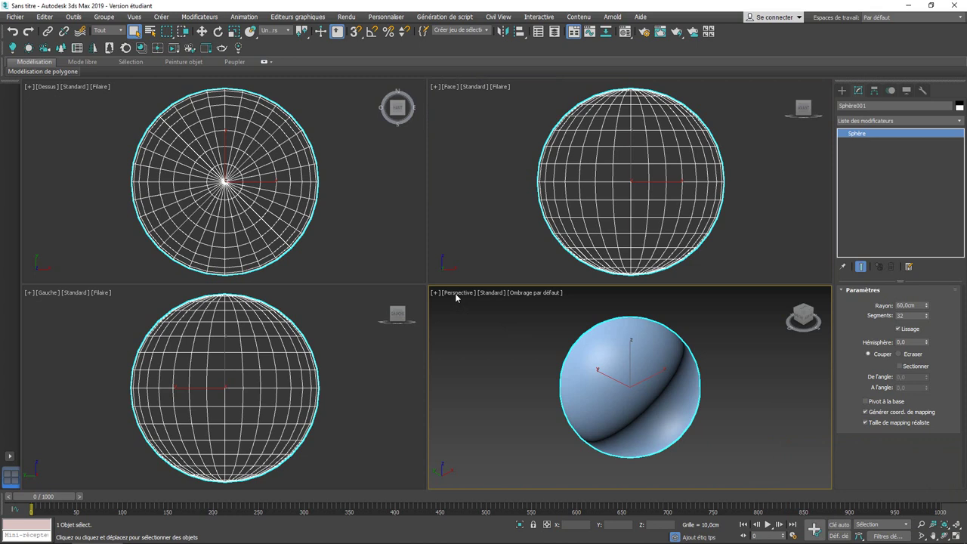
{"action": "left_click", "coordinate": [495, 293]}
{"action": "left_click", "coordinate": [515, 304]}
{"action": "left_click", "coordinate": [540, 293]}
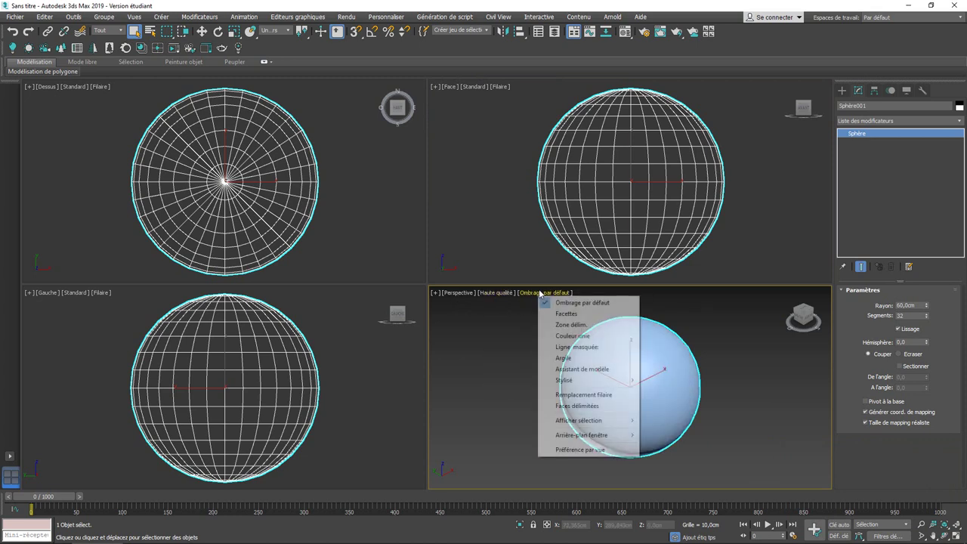
{"action": "left_click", "coordinate": [514, 296]}
{"action": "left_click", "coordinate": [496, 293]}
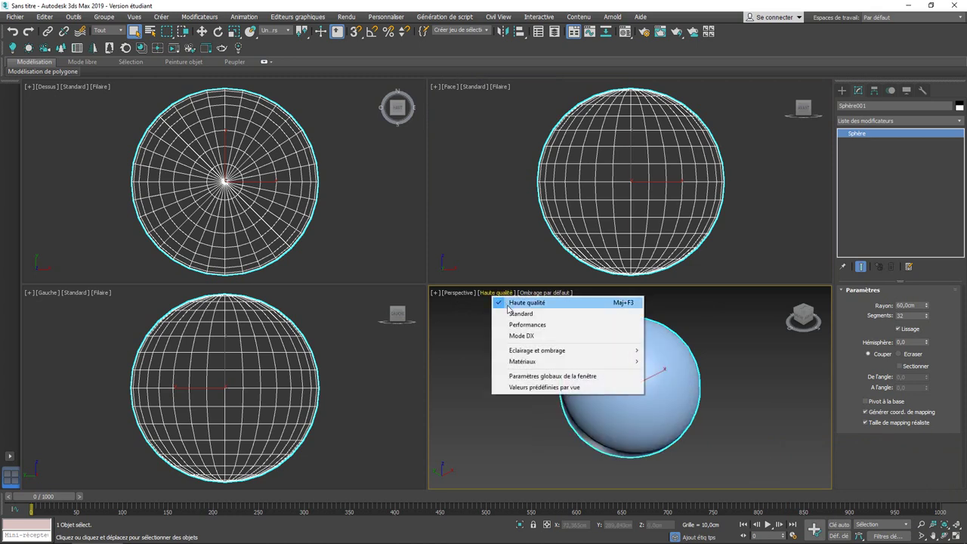
{"action": "left_click", "coordinate": [527, 325]}
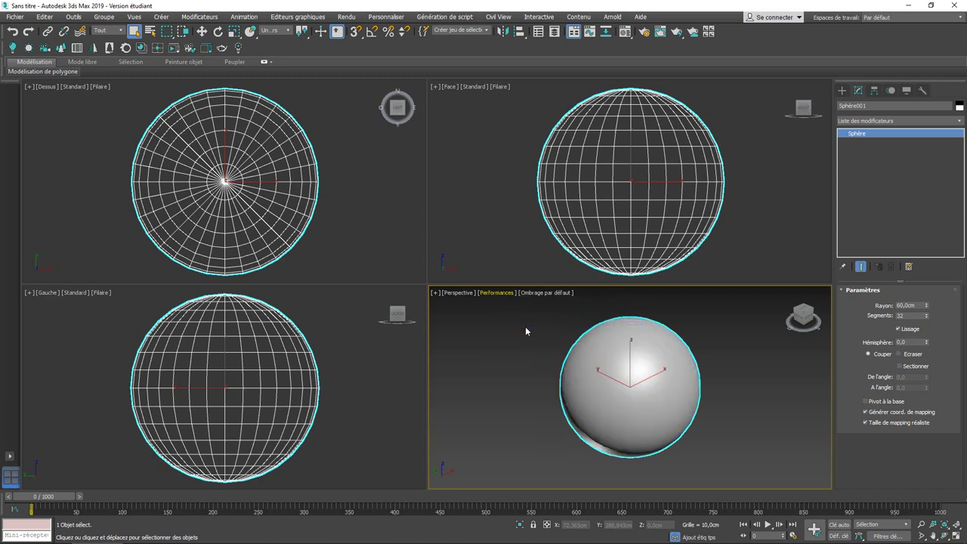
- Light the Perspective view with scene lights, try Facettes, then revert to Ombrage par défaut
{"action": "left_click", "coordinate": [499, 296]}
{"action": "mouse_move", "coordinate": [542, 351]}
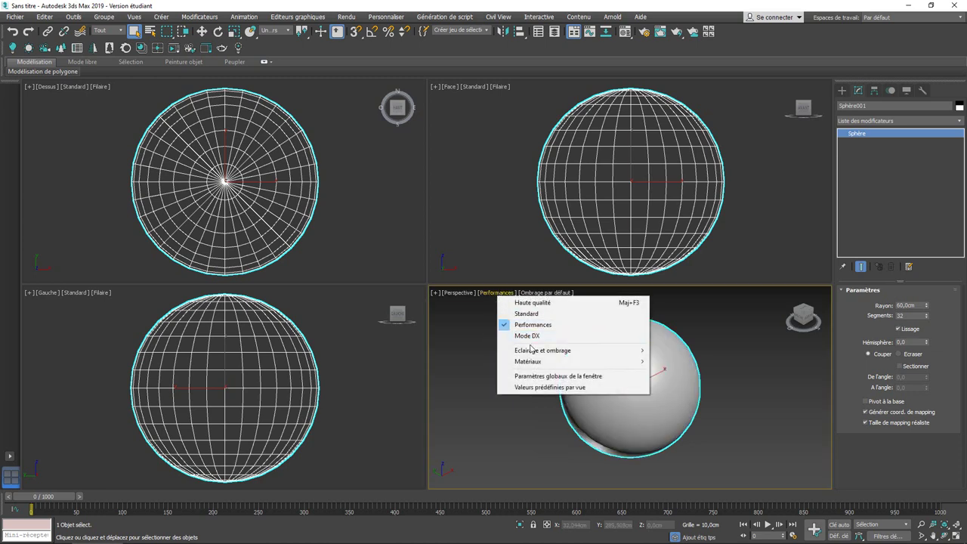
{"action": "left_click", "coordinate": [701, 362]}
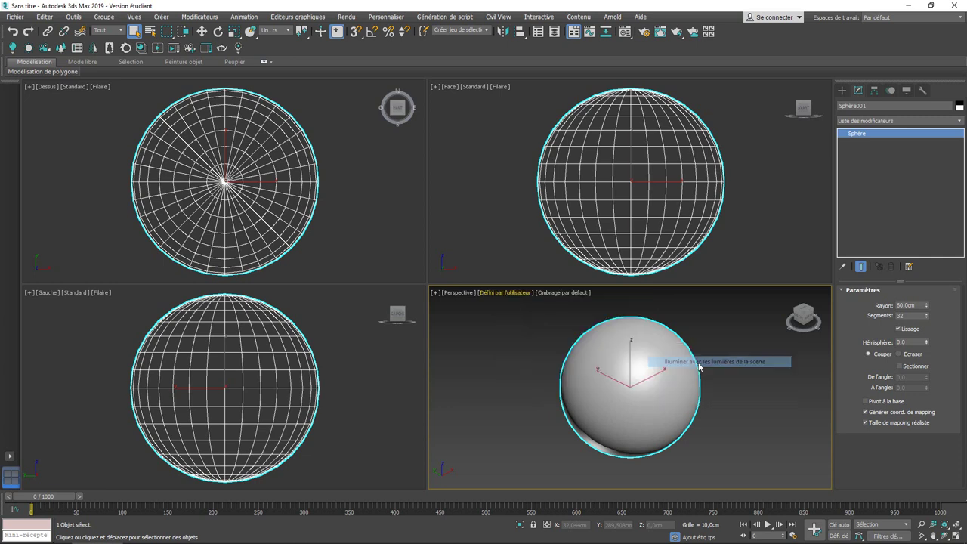
{"action": "left_click", "coordinate": [555, 293]}
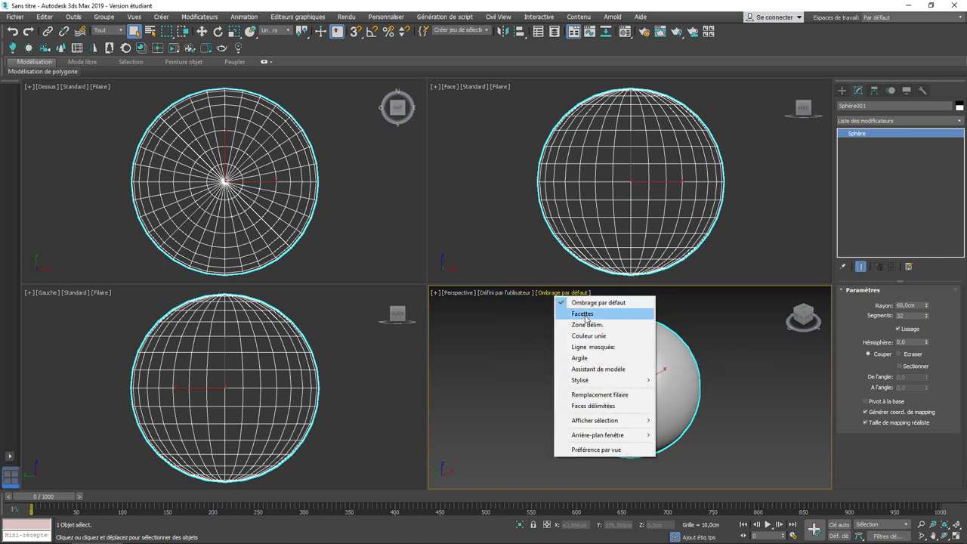
{"action": "left_click", "coordinate": [585, 318]}
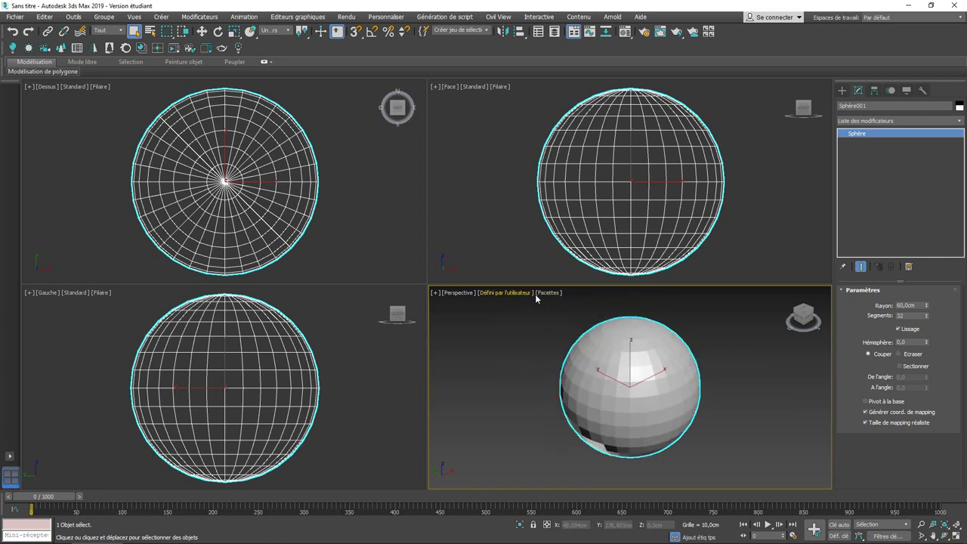
{"action": "left_click", "coordinate": [546, 294]}
{"action": "left_click", "coordinate": [567, 303]}
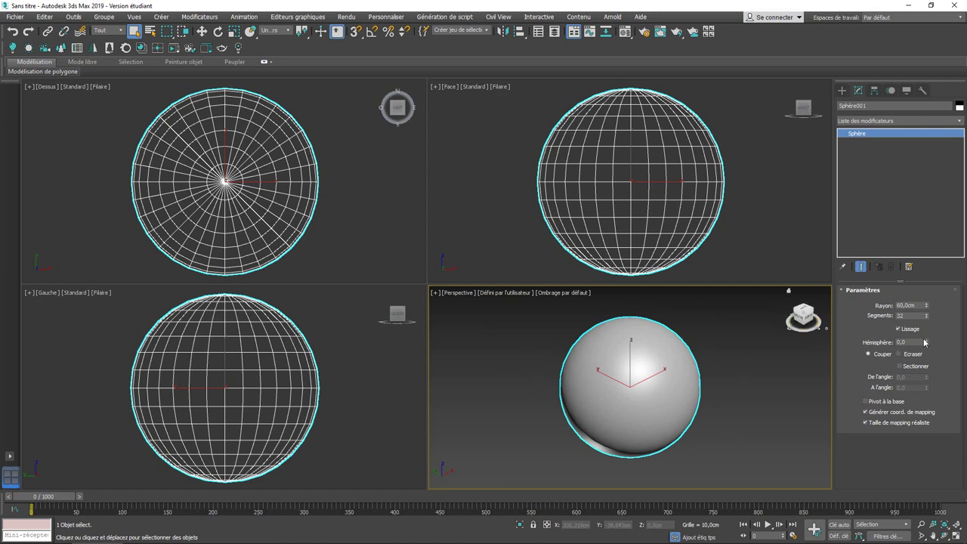
- Enable Sectionner on Sphère001 and reset De l'angle to 0 so the sphere stays whole
{"action": "mouse_move", "coordinate": [927, 344]}
{"action": "left_mouse_down"}
{"action": "mouse_move", "coordinate": [933, 259]}
{"action": "mouse_move", "coordinate": [936, 369]}
{"action": "left_mouse_up"}
{"action": "left_click", "coordinate": [899, 367]}
{"action": "mouse_move", "coordinate": [928, 380]}
{"action": "left_mouse_down"}
{"action": "mouse_move", "coordinate": [909, 183]}
{"action": "mouse_move", "coordinate": [891, 380]}
{"action": "mouse_move", "coordinate": [855, 179]}
{"action": "left_mouse_up"}
{"action": "mouse_move", "coordinate": [926, 376]}
{"action": "left_mouse_down"}
{"action": "mouse_move", "coordinate": [837, 284]}
{"action": "mouse_move", "coordinate": [828, 149]}
{"action": "mouse_move", "coordinate": [767, 108]}
{"action": "mouse_move", "coordinate": [767, 89]}
{"action": "left_mouse_up"}
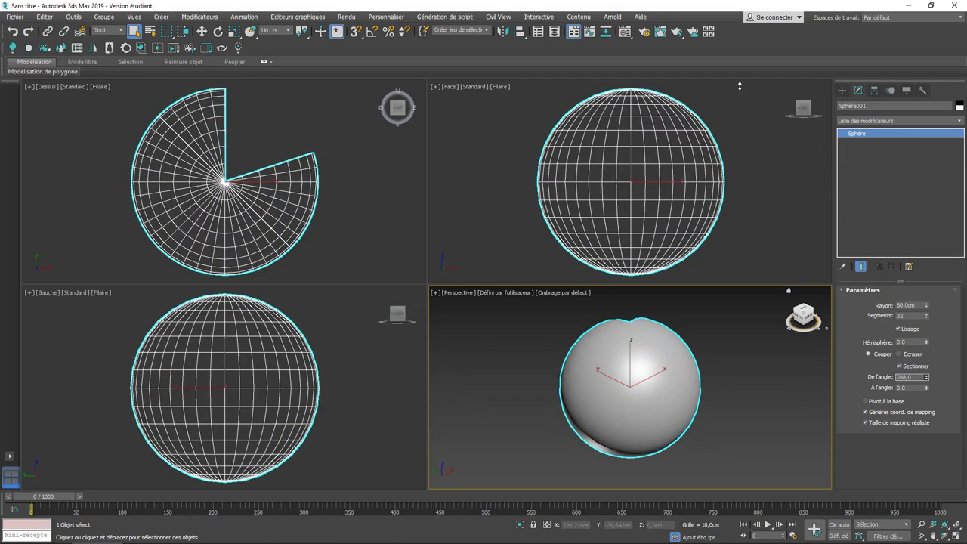
{"action": "double_click", "coordinate": [917, 376]}
{"action": "type", "text": "0"}
{"action": "key", "text": "Return"}
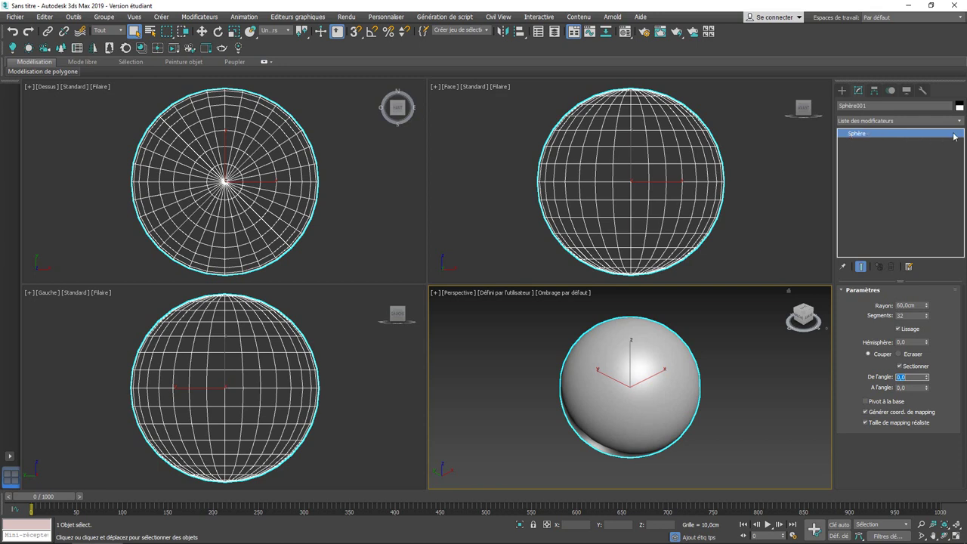
- Add a Texture UVW modifier to Sphère001 from the Modifier List
{"action": "left_click", "coordinate": [960, 123]}
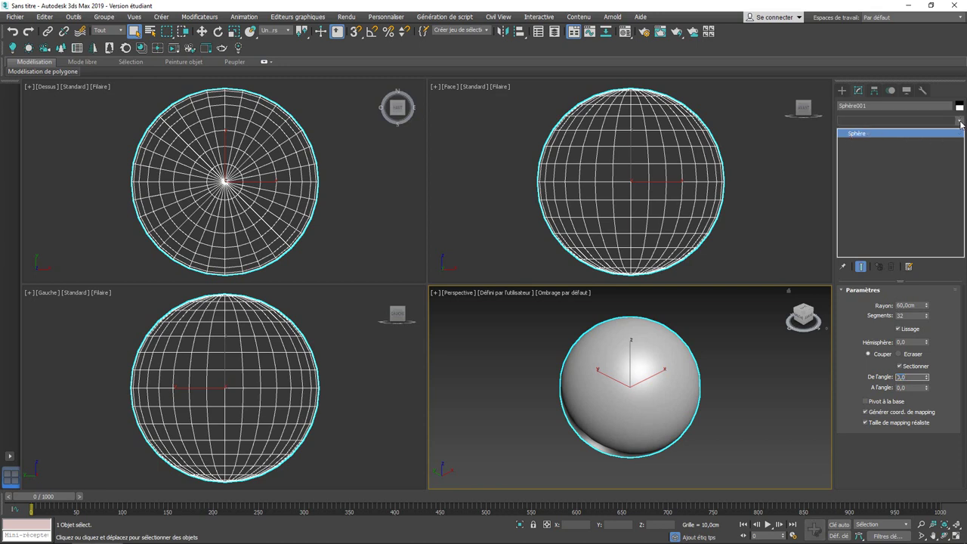
{"action": "left_click", "coordinate": [959, 123]}
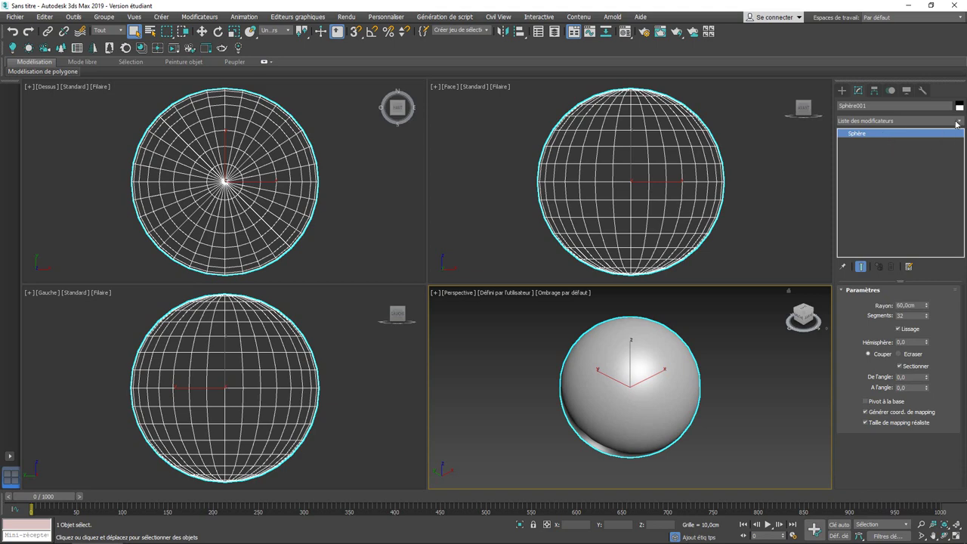
{"action": "left_click", "coordinate": [961, 122]}
{"action": "scroll", "coordinate": [948, 370], "scroll_direction": "down", "scroll_amount": 5}
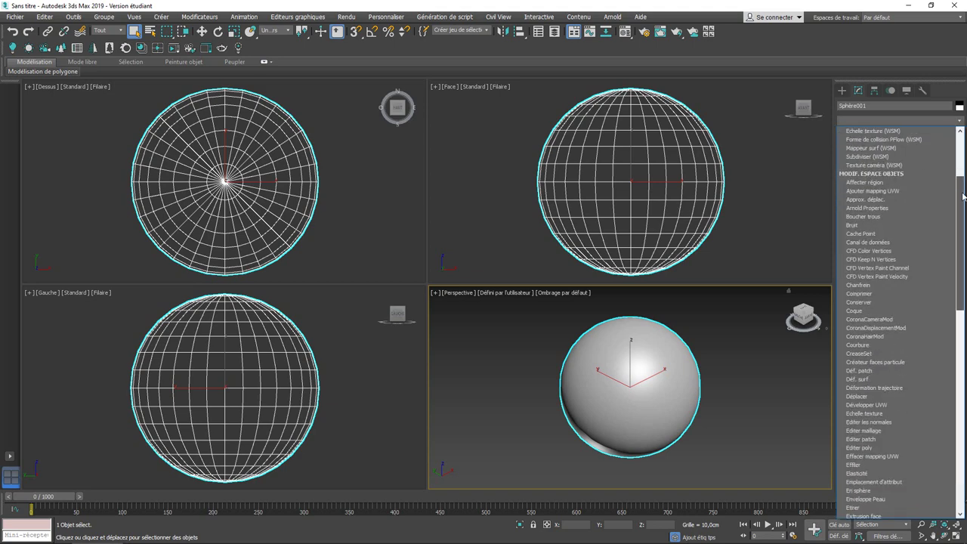
{"action": "scroll", "coordinate": [948, 370], "scroll_direction": "down", "scroll_amount": 5}
{"action": "scroll", "coordinate": [948, 370], "scroll_direction": "down", "scroll_amount": 3}
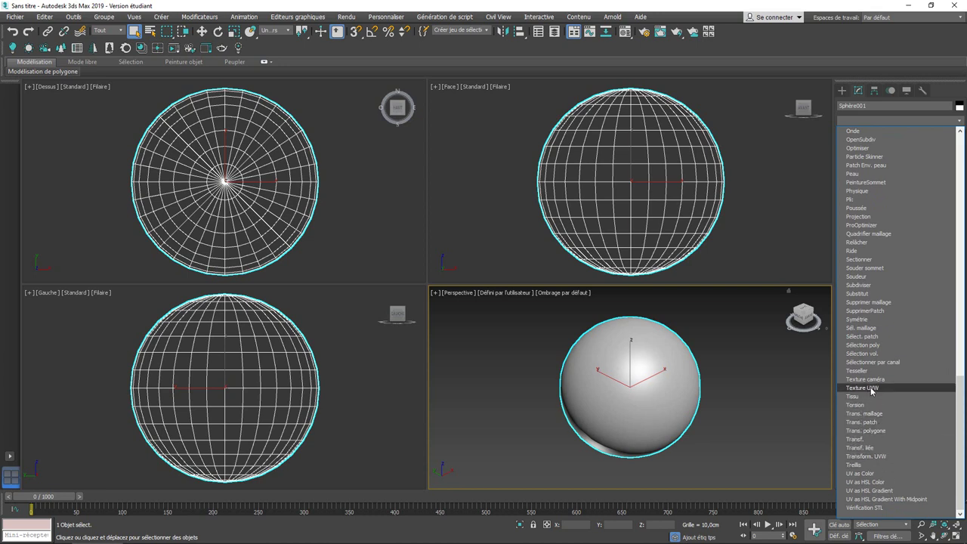
{"action": "left_click", "coordinate": [862, 387]}
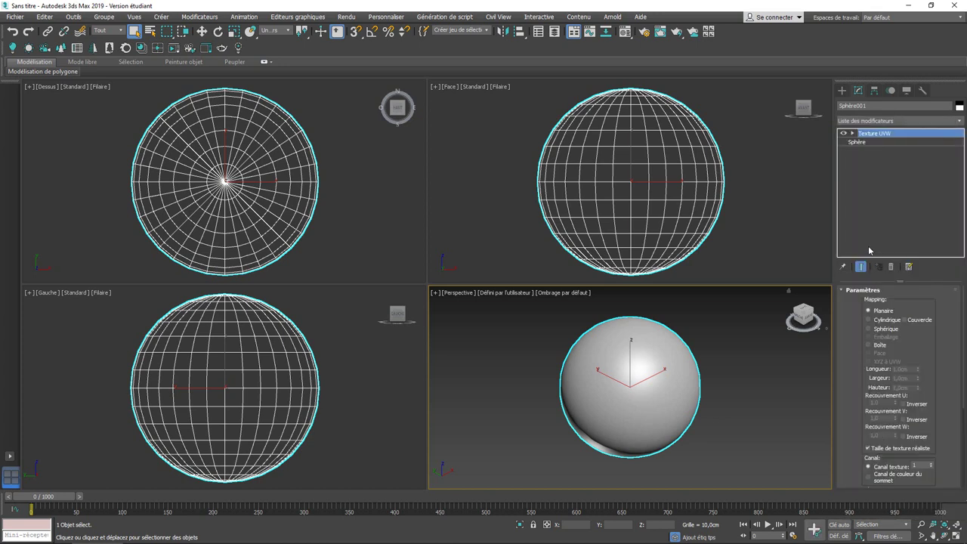
- Set Texture UVW to Sphérique mapping at 120 cm with Taille de texture réaliste off
{"action": "left_click", "coordinate": [852, 133]}
{"action": "left_click", "coordinate": [869, 329]}
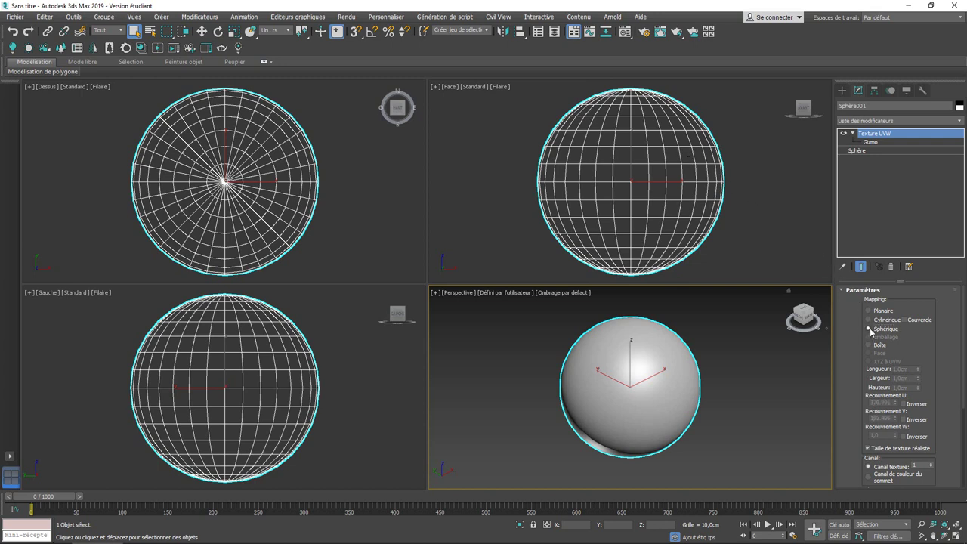
{"action": "left_click", "coordinate": [868, 448]}
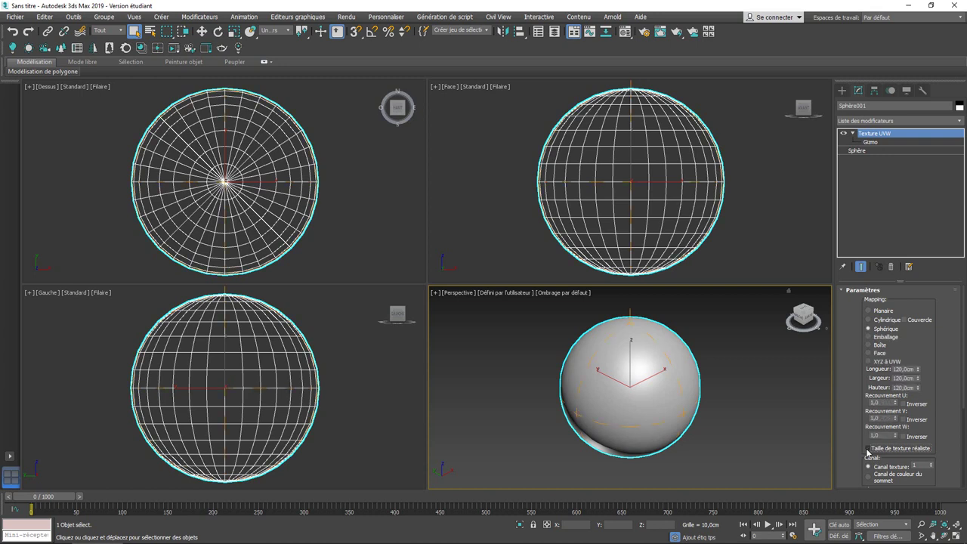
{"action": "left_click", "coordinate": [868, 448]}
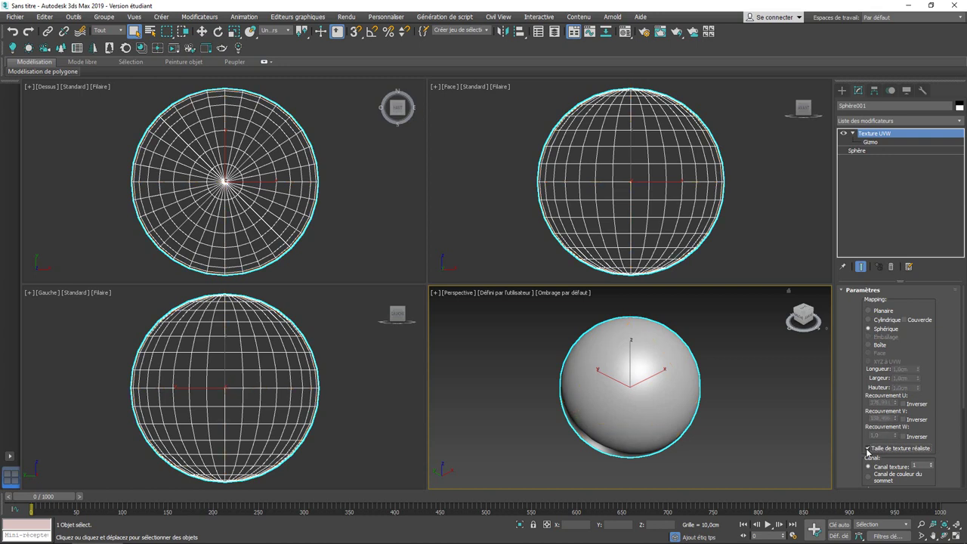
{"action": "left_click", "coordinate": [867, 449]}
{"action": "left_click", "coordinate": [868, 449]}
{"action": "left_click", "coordinate": [868, 449]}
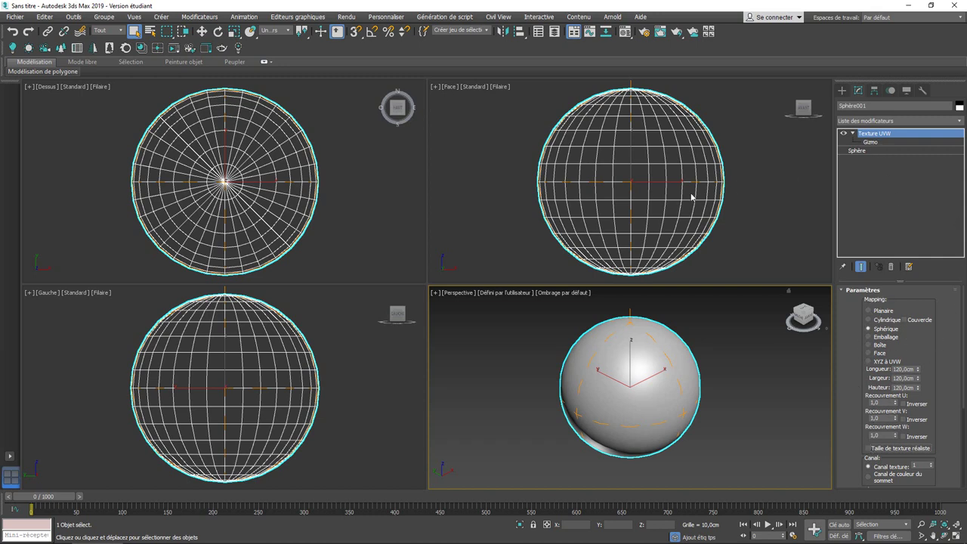
- Move the Texture UVW gizmo around, then fit it onto the sphere with Ajuster
{"action": "left_click", "coordinate": [872, 142]}
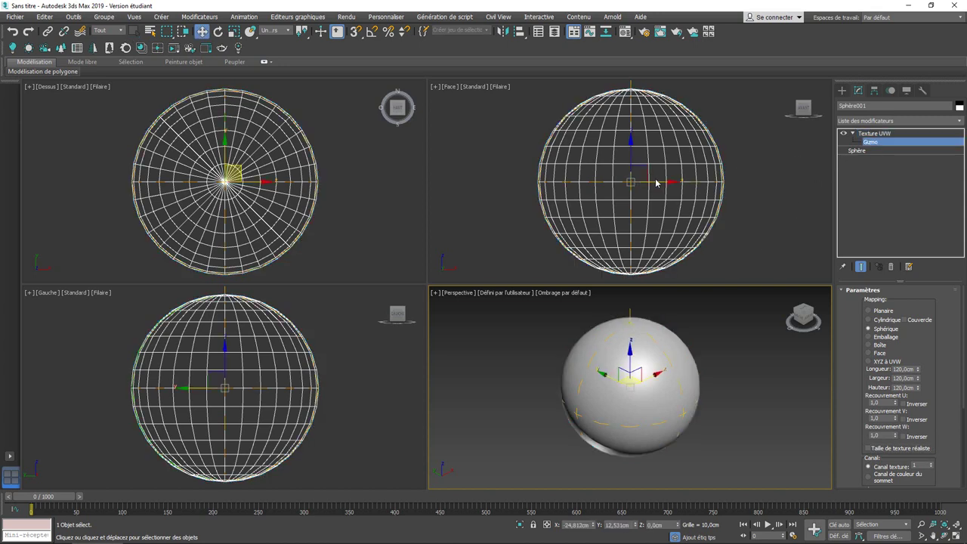
{"action": "mouse_move", "coordinate": [656, 183]}
{"action": "left_mouse_down"}
{"action": "mouse_move", "coordinate": [787, 160]}
{"action": "mouse_move", "coordinate": [657, 266]}
{"action": "mouse_move", "coordinate": [611, 408]}
{"action": "left_mouse_up"}
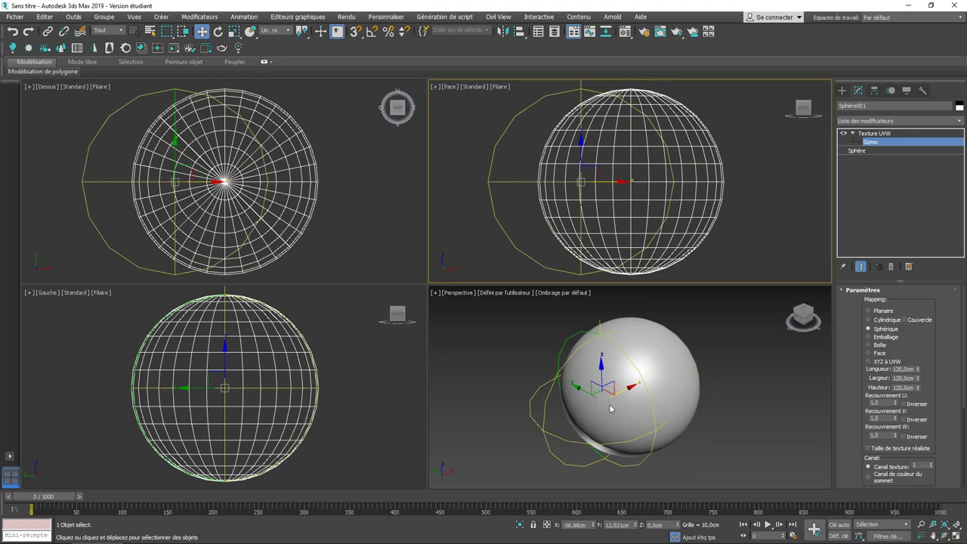
{"action": "left_click", "coordinate": [587, 393]}
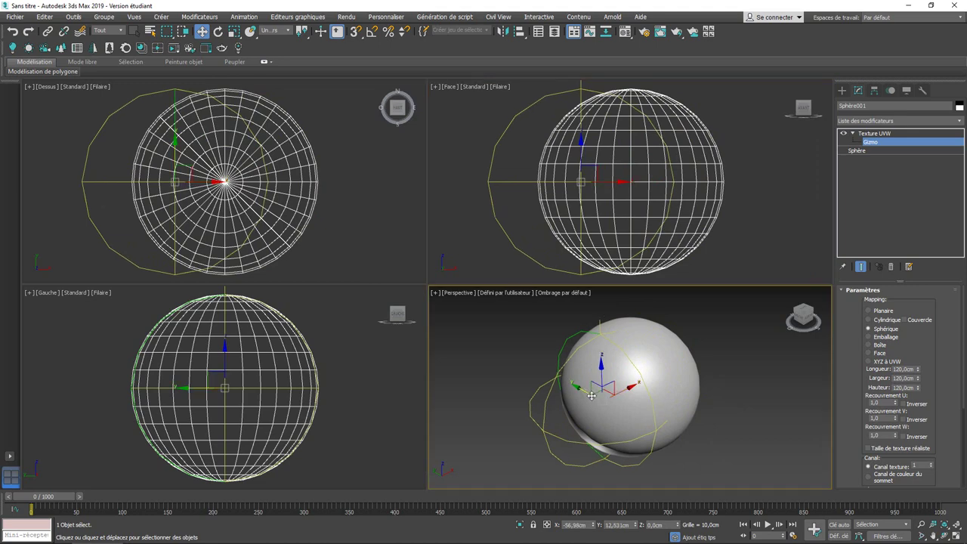
{"action": "mouse_move", "coordinate": [591, 395]}
{"action": "left_mouse_down"}
{"action": "mouse_move", "coordinate": [588, 351]}
{"action": "mouse_move", "coordinate": [594, 370]}
{"action": "left_mouse_up"}
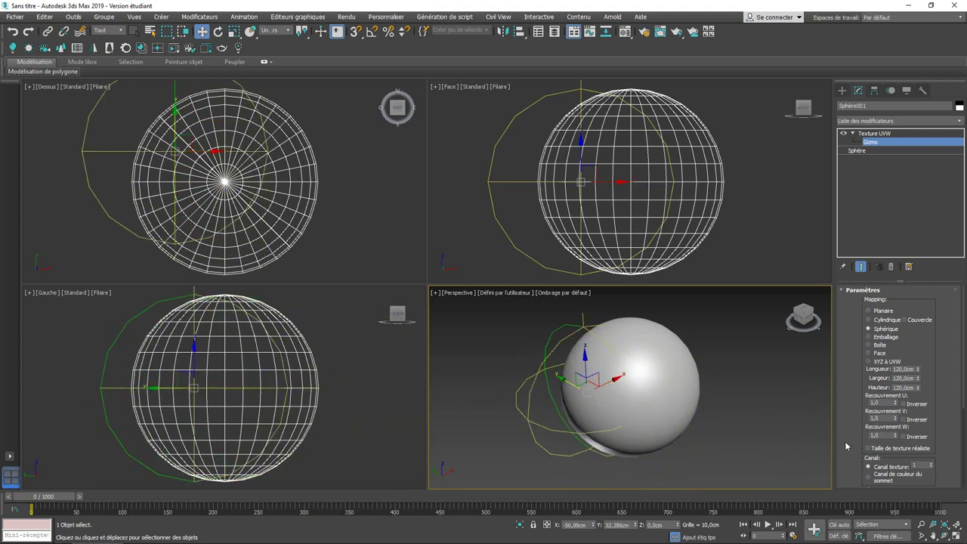
{"action": "left_click_drag", "start_coordinate": [845, 441], "coordinate": [853, 293]}
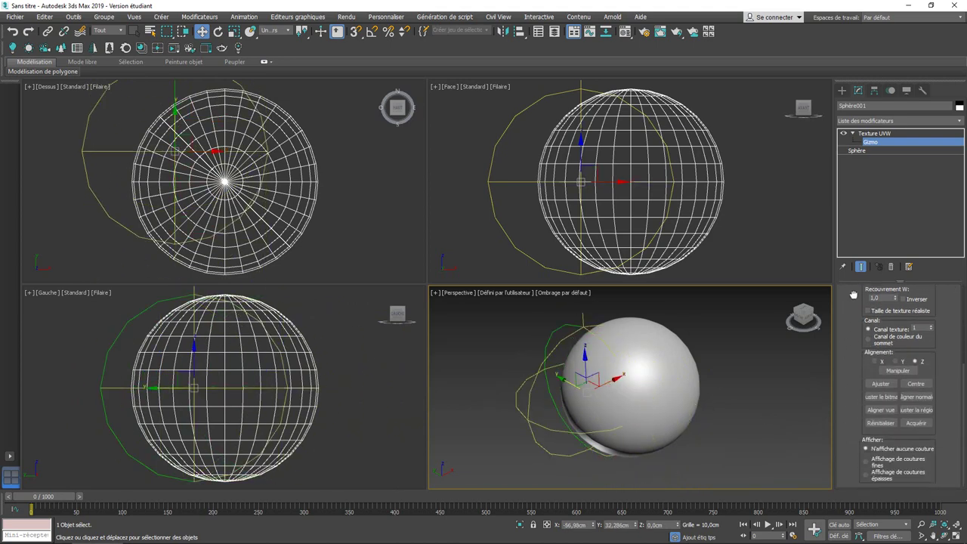
{"action": "left_click", "coordinate": [881, 383]}
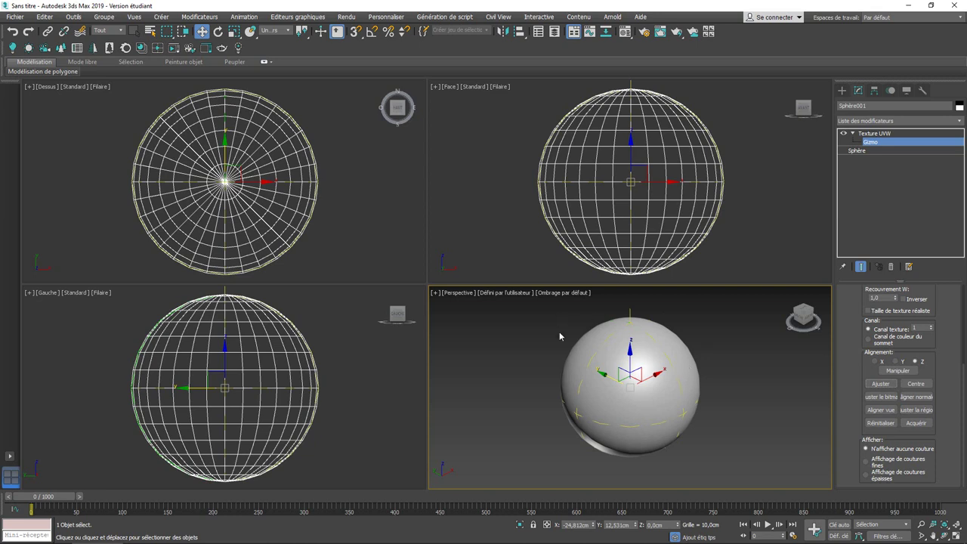
- Step down the modifier stack to Sphère001's base parameters (60 cm, 32 segments)
{"action": "left_click", "coordinate": [885, 134]}
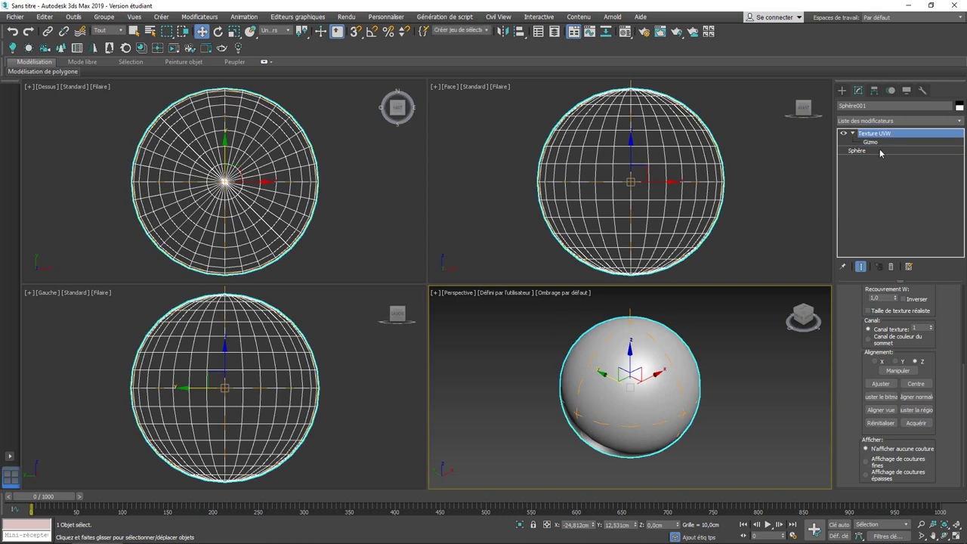
{"action": "left_click", "coordinate": [874, 143]}
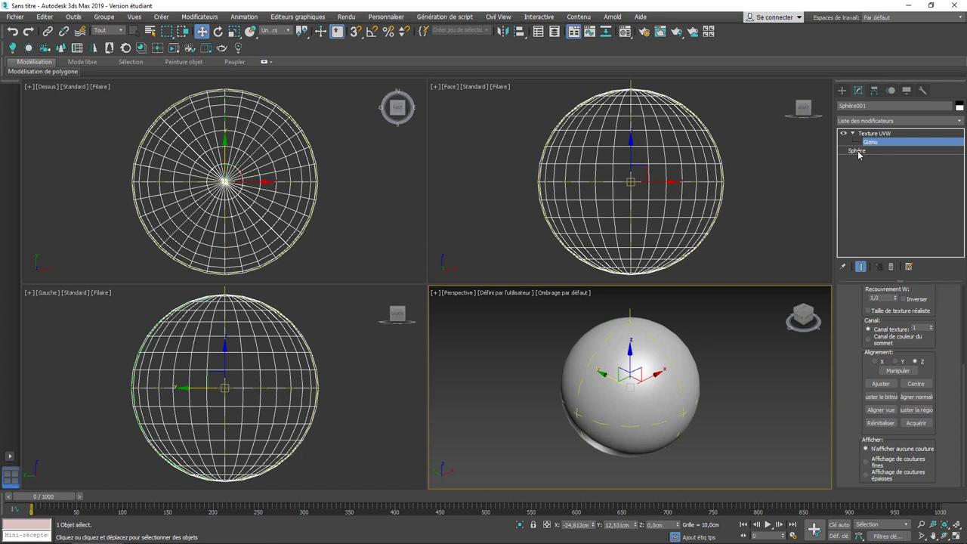
{"action": "left_click", "coordinate": [858, 151]}
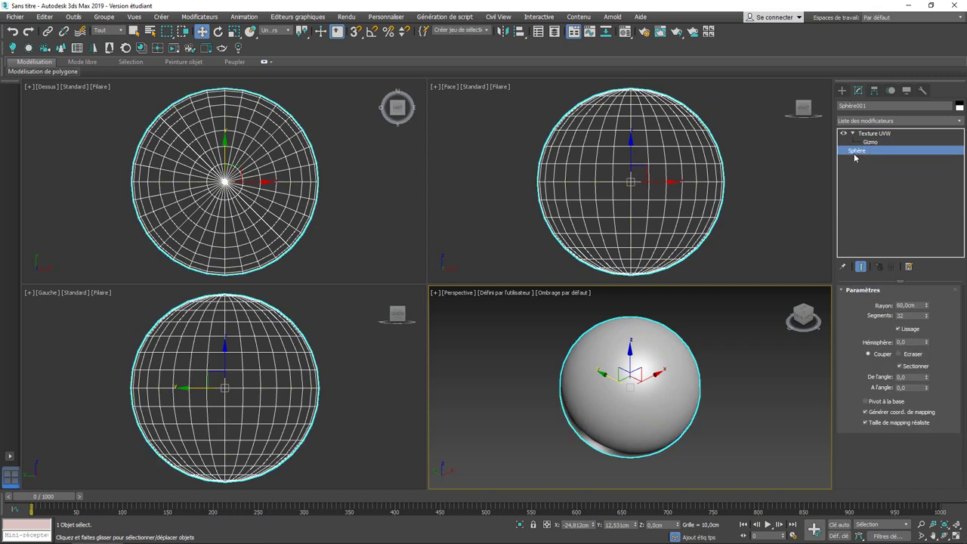
- Select the Gizmo sub-object under Texture UVW in the modifier stack
{"action": "left_click", "coordinate": [870, 143]}
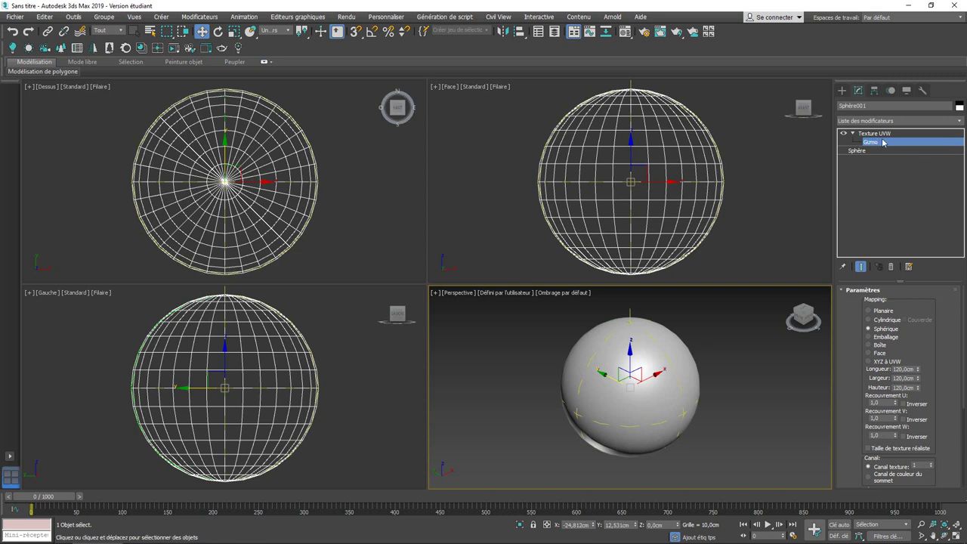
- Open the compact Material Editor and switch the 01 - Default material's mode to Standard
{"action": "left_click", "coordinate": [625, 33]}
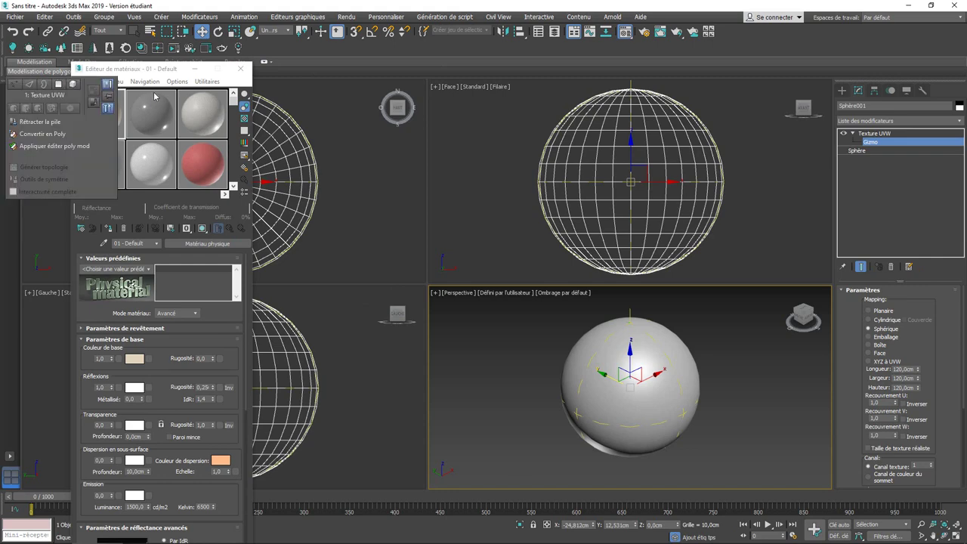
{"action": "left_click", "coordinate": [111, 73]}
{"action": "left_click", "coordinate": [83, 81]}
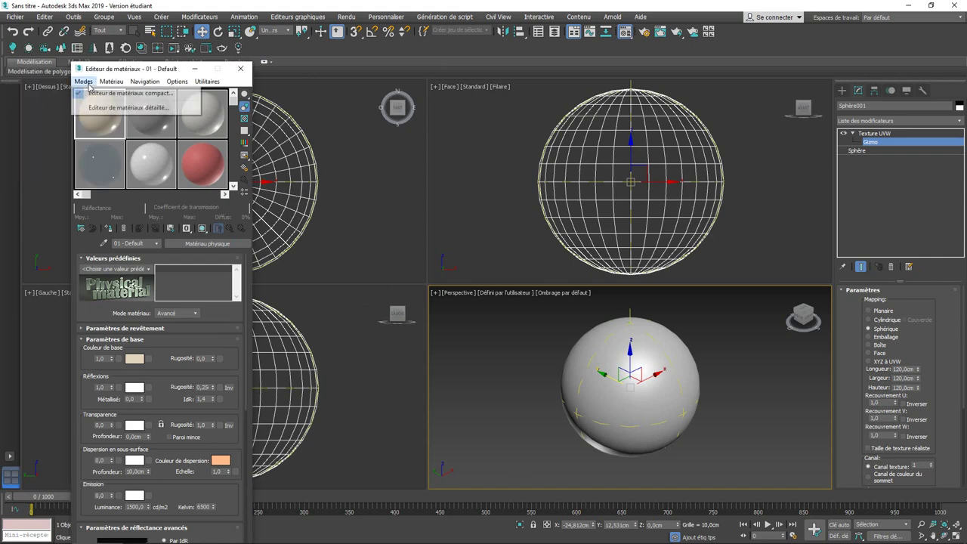
{"action": "left_click", "coordinate": [111, 108]}
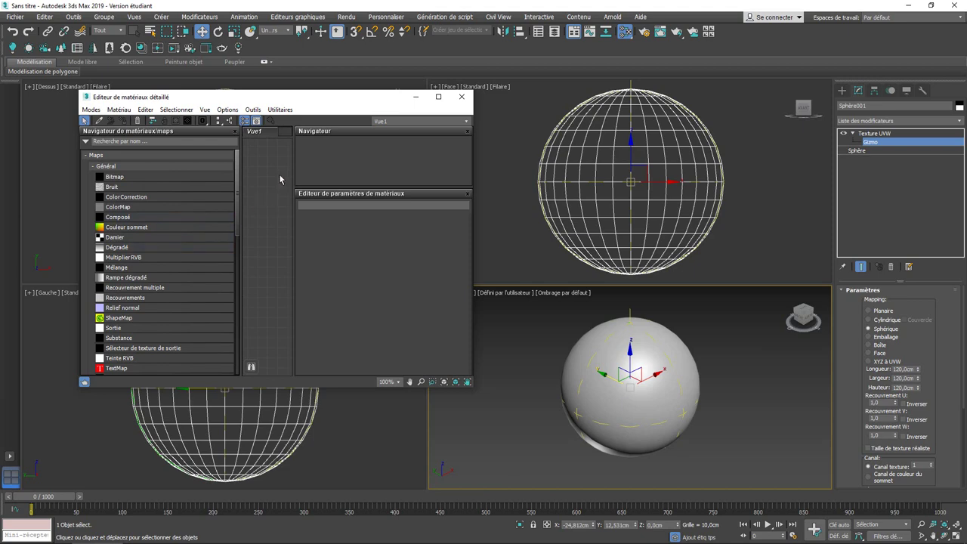
{"action": "left_click", "coordinate": [91, 110]}
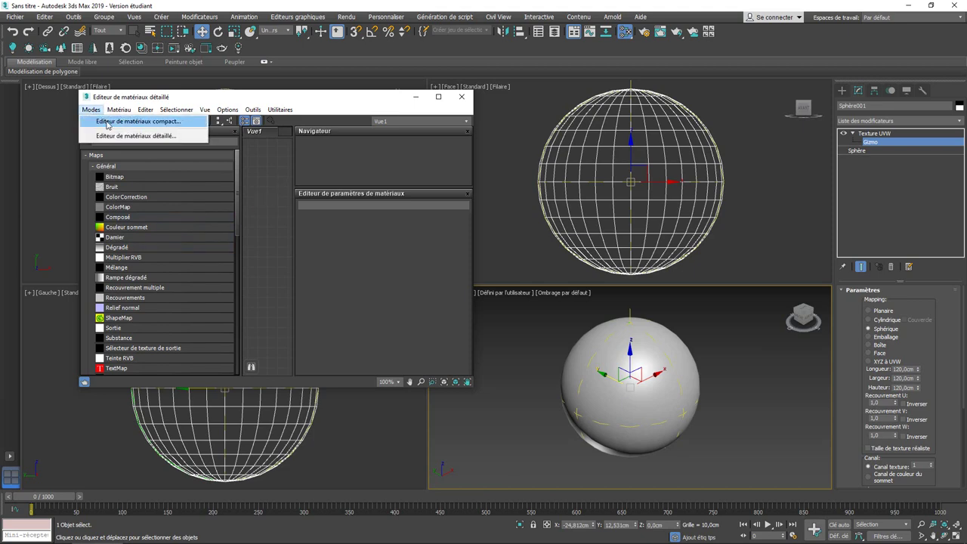
{"action": "left_click", "coordinate": [107, 123]}
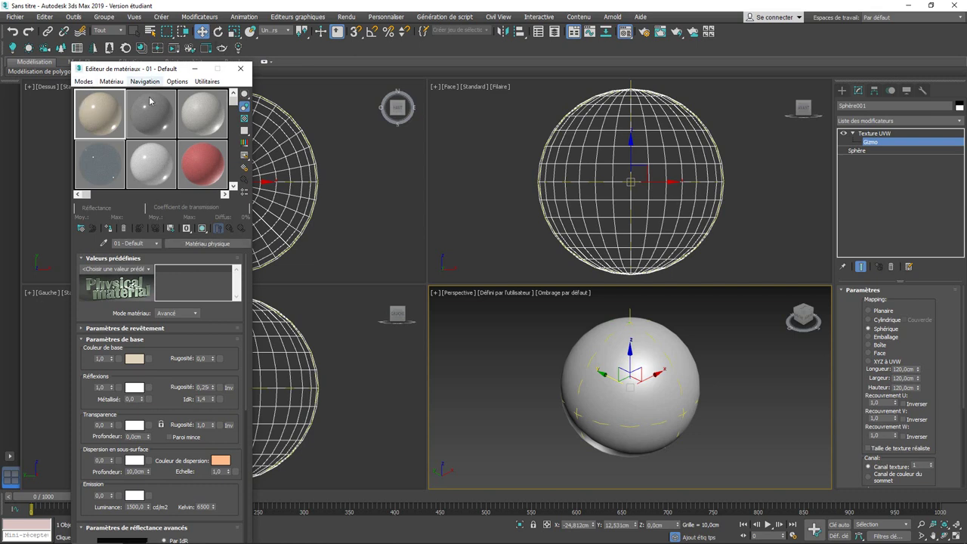
{"action": "left_click", "coordinate": [195, 313]}
{"action": "left_click", "coordinate": [184, 323]}
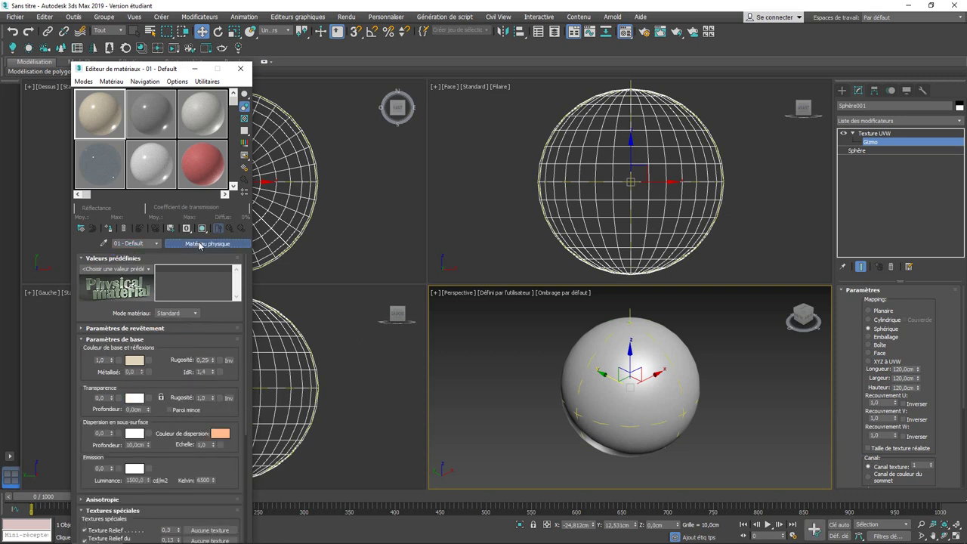
- Replace 01 - Default with a Standard material from the Scanline category of the Material/Map Browser
{"action": "left_click", "coordinate": [199, 244]}
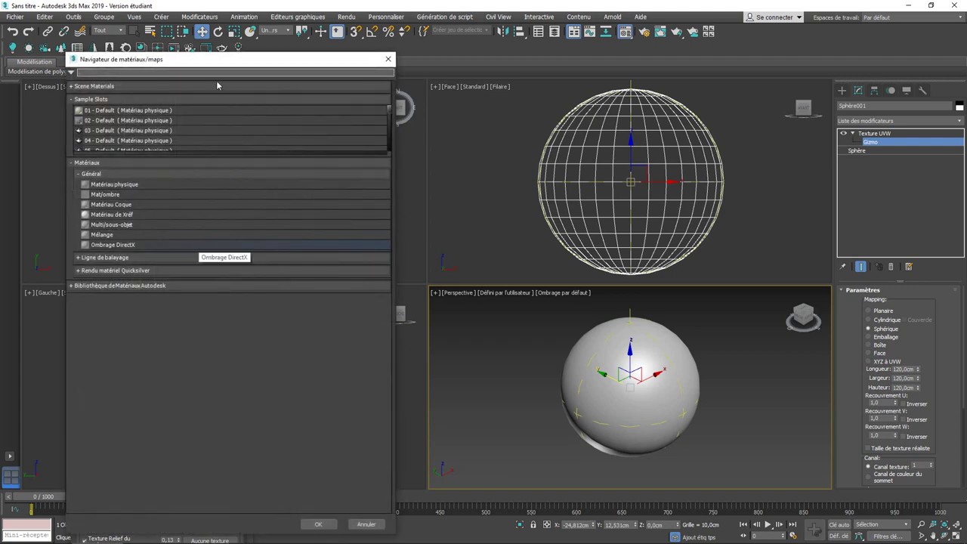
{"action": "left_click_drag", "start_coordinate": [182, 57], "coordinate": [393, 61]}
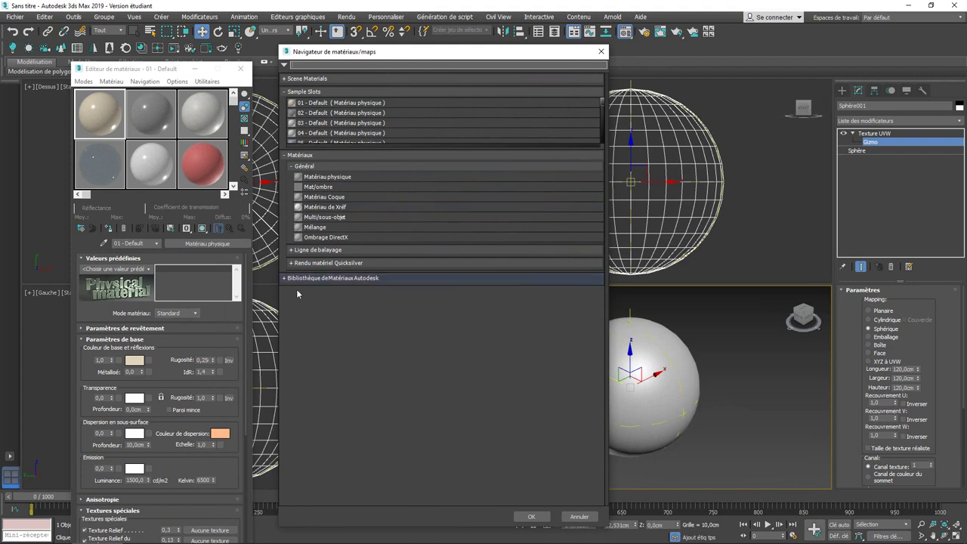
{"action": "left_click", "coordinate": [600, 51]}
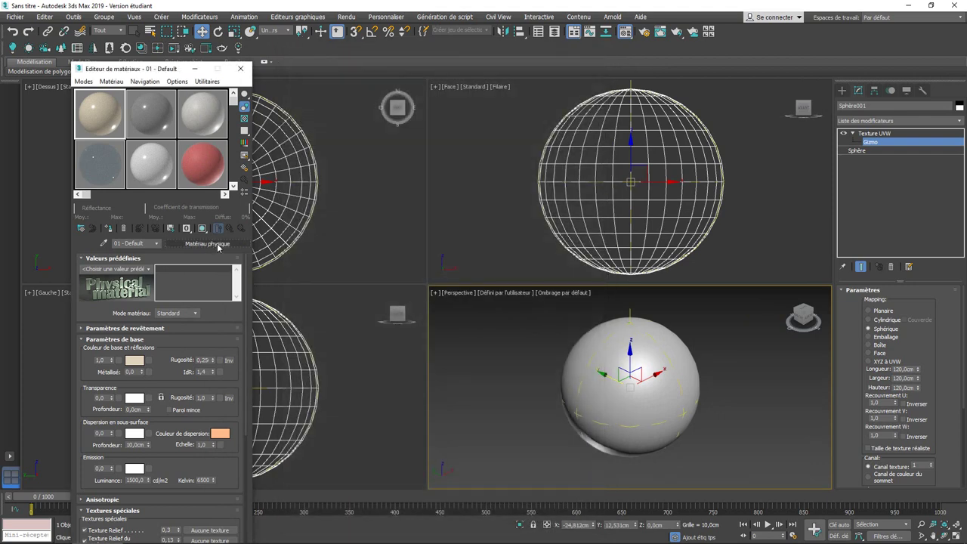
{"action": "left_click", "coordinate": [217, 246]}
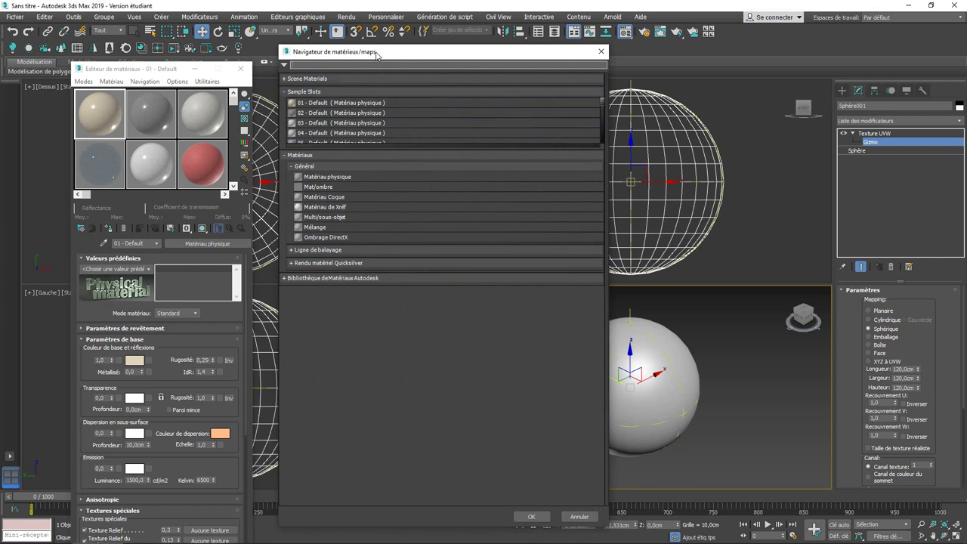
{"action": "left_click", "coordinate": [291, 250]}
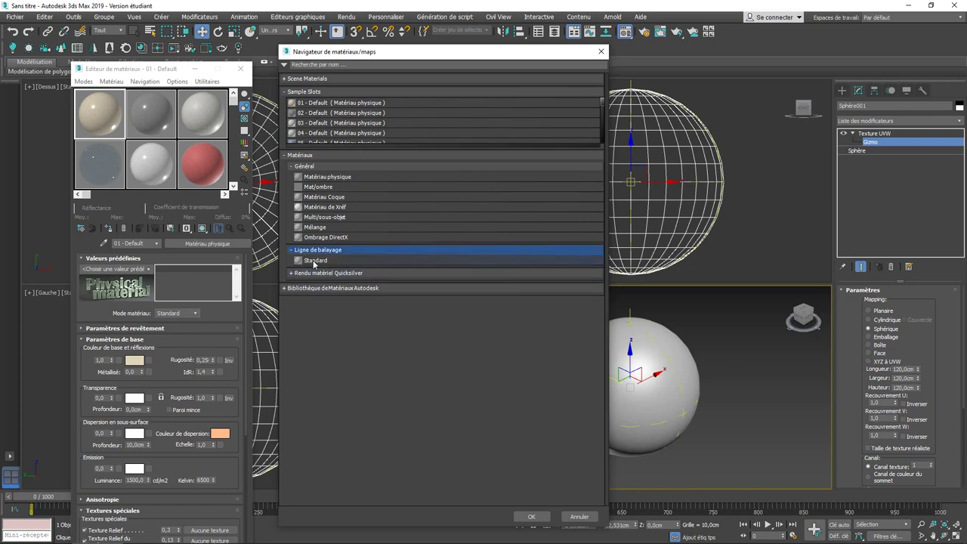
{"action": "double_click", "coordinate": [314, 260]}
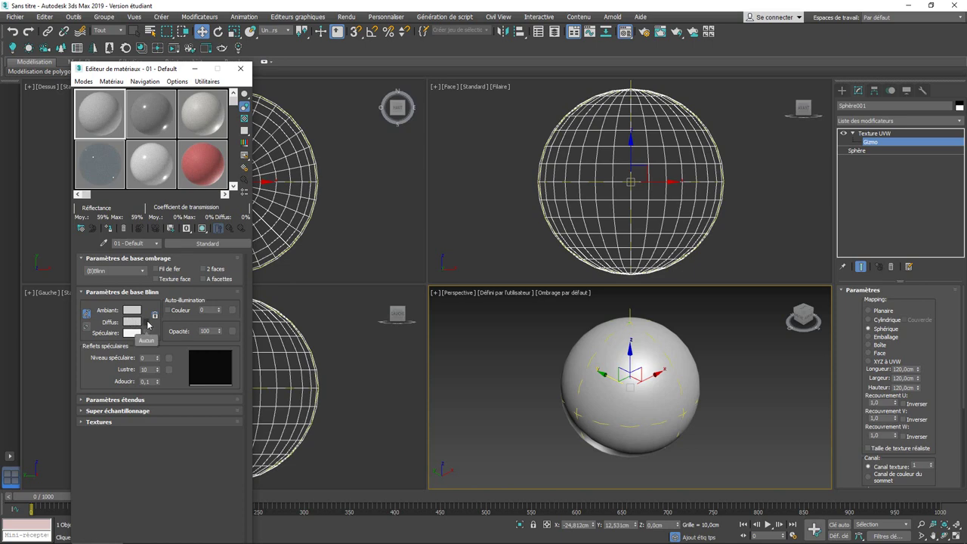
- Assign a Checker (Damier) map to the diffuse colour and untick real-world scale
{"action": "left_click", "coordinate": [148, 324]}
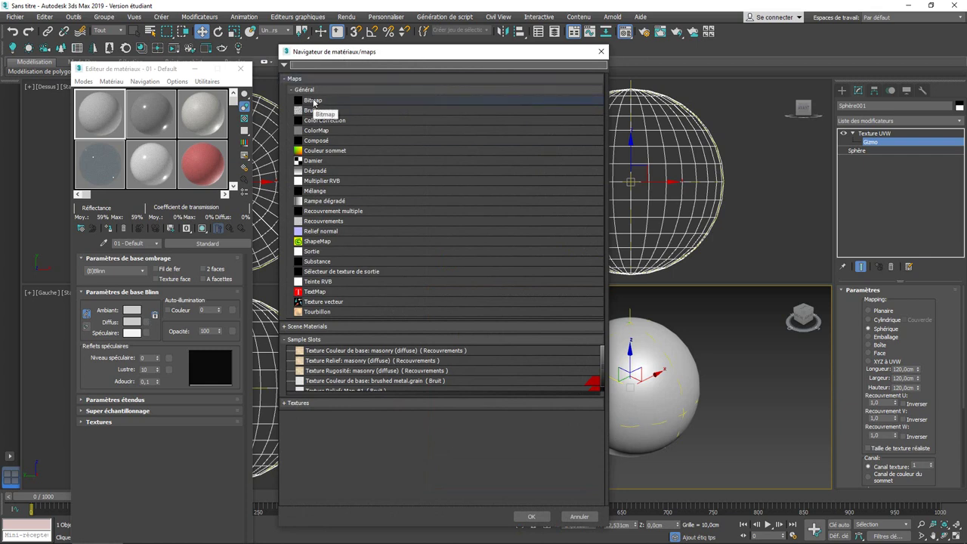
{"action": "left_click", "coordinate": [313, 102]}
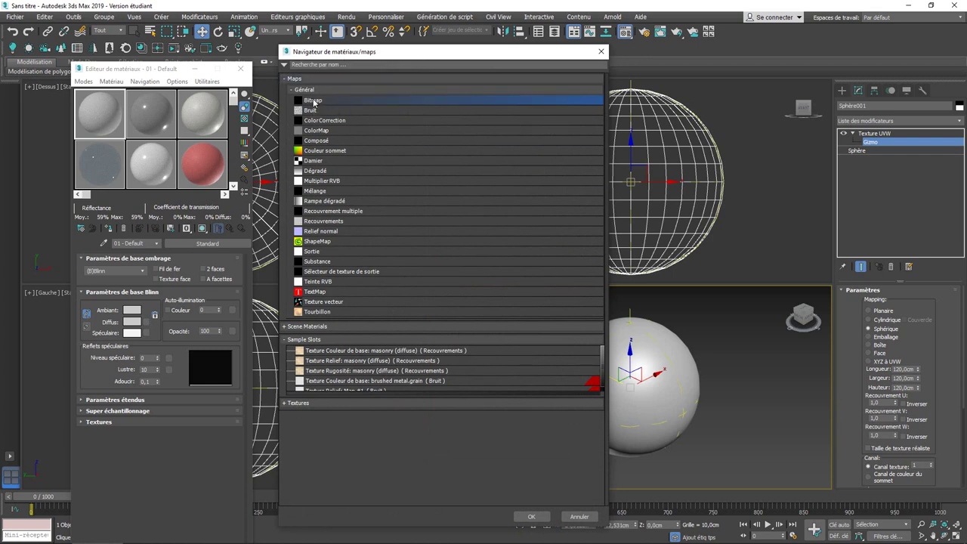
{"action": "left_click", "coordinate": [315, 163]}
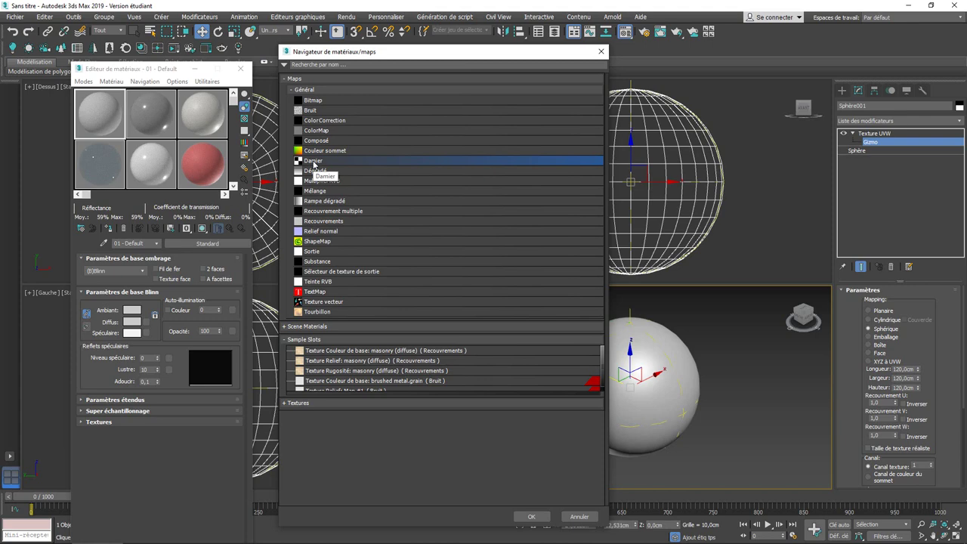
{"action": "double_click", "coordinate": [314, 165]}
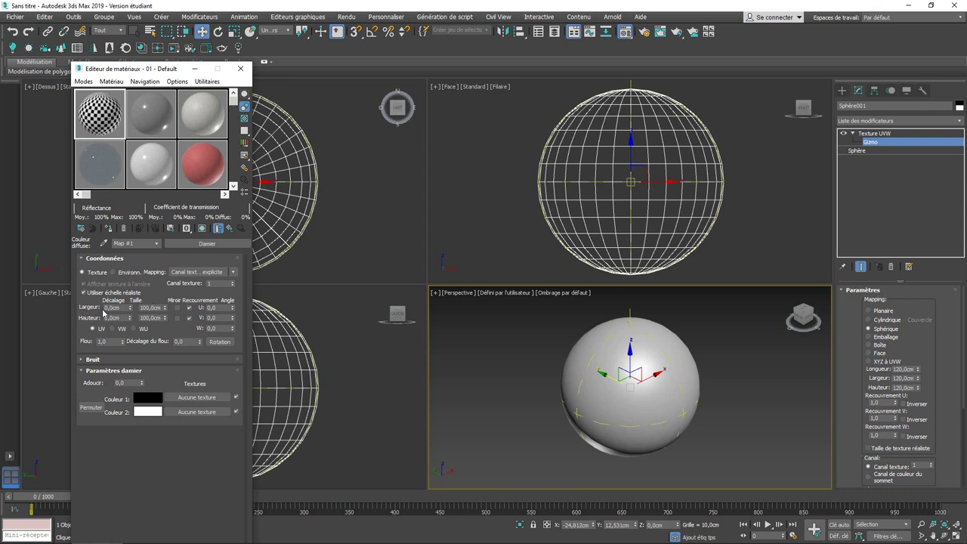
{"action": "left_click", "coordinate": [85, 293]}
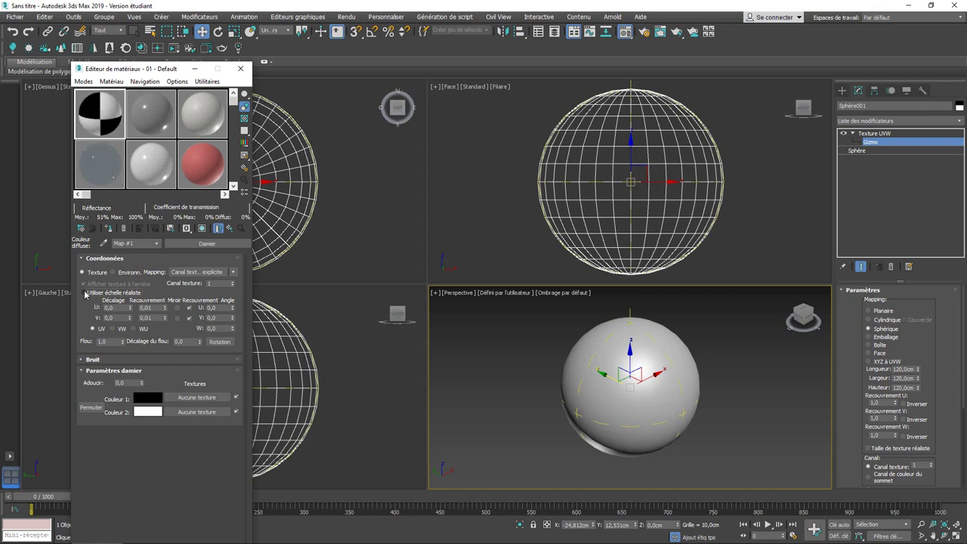
- Set the checker's U/V tiling and offsets to 1,0 and shade Perspective in High Quality
{"action": "double_click", "coordinate": [155, 308]}
{"action": "key", "text": "Tab"}
{"action": "left_click", "coordinate": [152, 307]}
{"action": "left_click", "coordinate": [118, 307]}
{"action": "key", "text": "Tab"}
{"action": "left_click", "coordinate": [90, 114]}
{"action": "left_click", "coordinate": [521, 293]}
{"action": "left_click", "coordinate": [551, 303]}
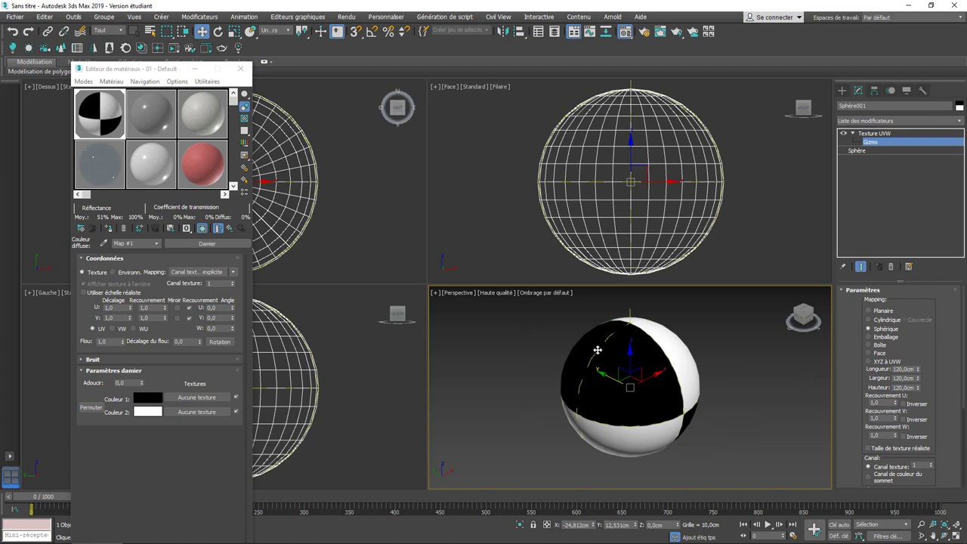
- Rotate the sphere's UVW mapping gizmo in the Front view, then move it down across the sphere
{"action": "right_click", "coordinate": [702, 182]}
{"action": "right_click", "coordinate": [702, 181]}
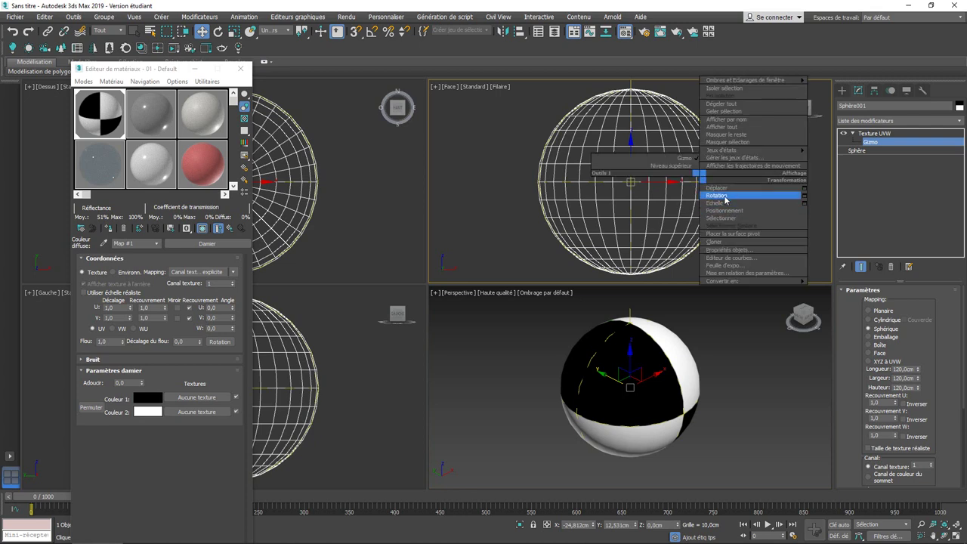
{"action": "left_click", "coordinate": [722, 196]}
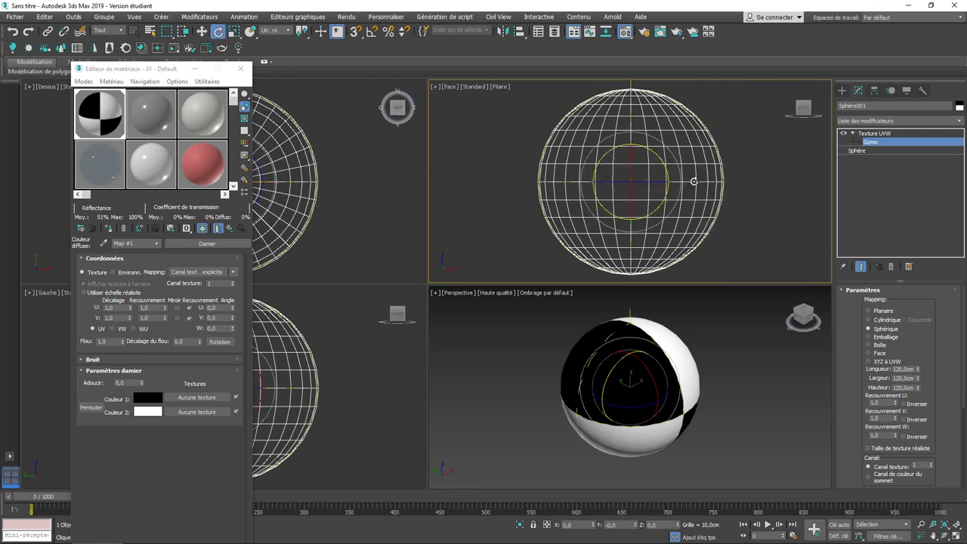
{"action": "mouse_move", "coordinate": [693, 181]}
{"action": "left_mouse_down"}
{"action": "mouse_move", "coordinate": [667, 144]}
{"action": "mouse_move", "coordinate": [683, 356]}
{"action": "mouse_move", "coordinate": [678, 175]}
{"action": "mouse_move", "coordinate": [695, 171]}
{"action": "left_mouse_up"}
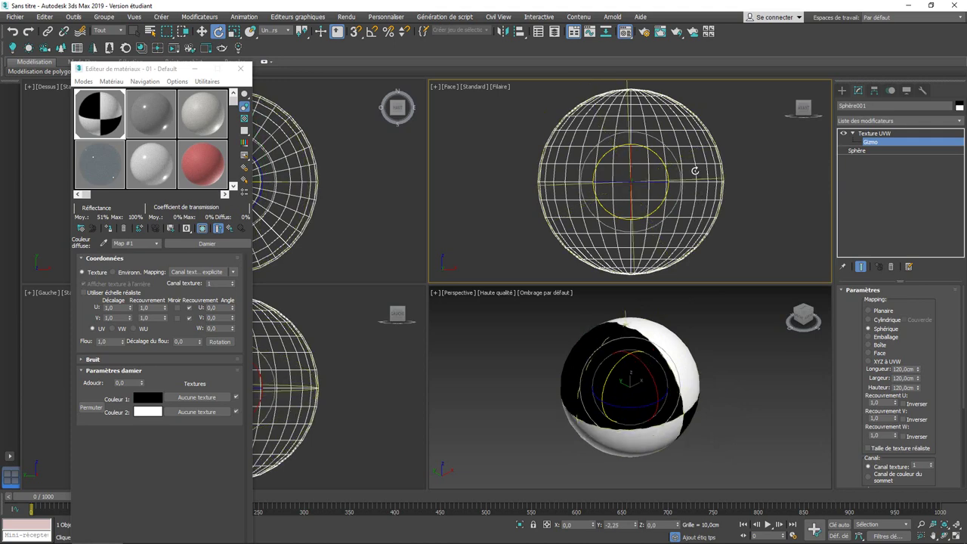
{"action": "left_click_drag", "start_coordinate": [695, 170], "coordinate": [690, 194]}
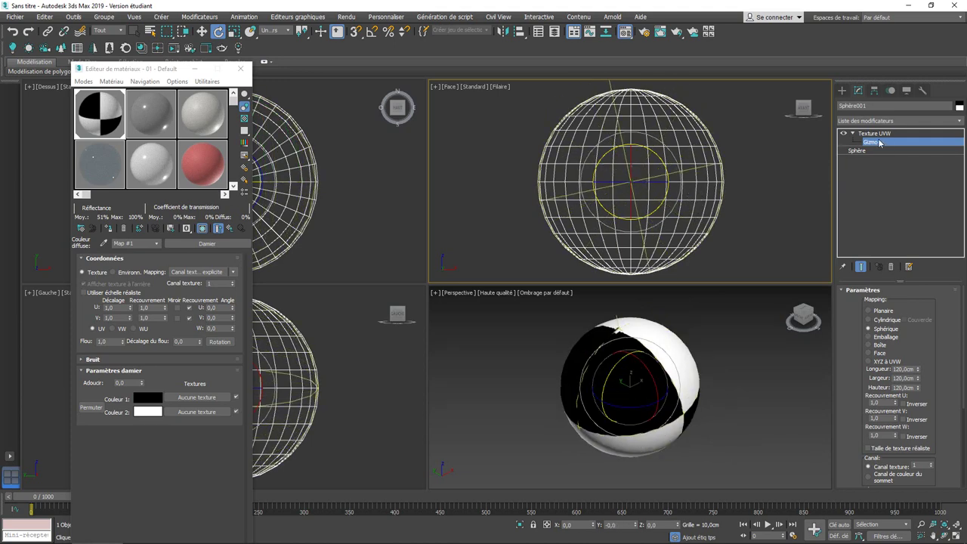
{"action": "mouse_move", "coordinate": [657, 175]}
{"action": "left_mouse_down"}
{"action": "mouse_move", "coordinate": [638, 179]}
{"action": "mouse_move", "coordinate": [637, 168]}
{"action": "left_mouse_up"}
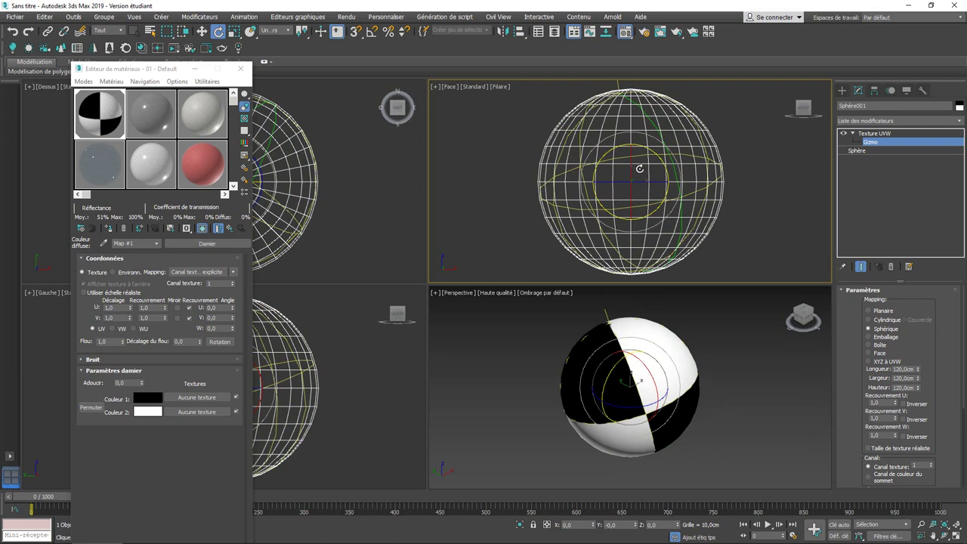
{"action": "right_click", "coordinate": [640, 173]}
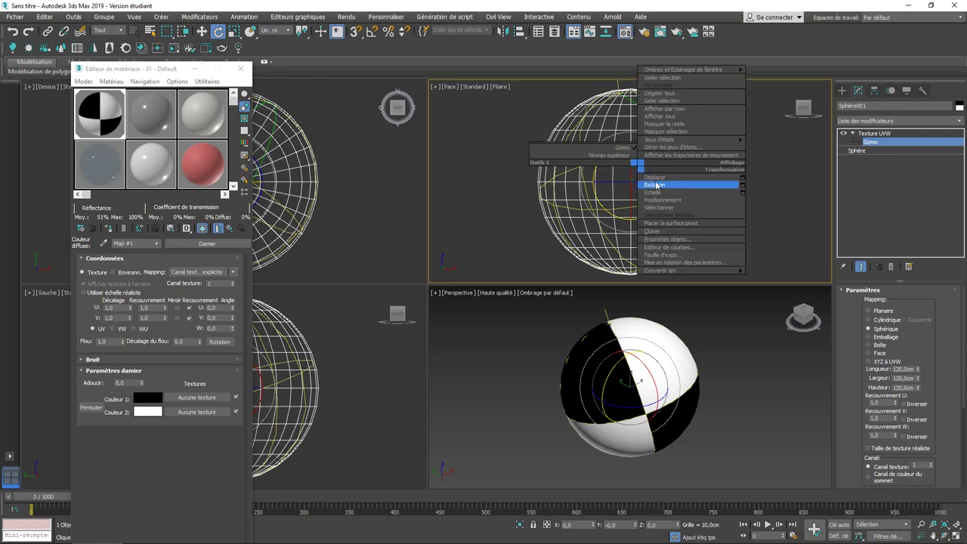
{"action": "left_click", "coordinate": [655, 179]}
{"action": "mouse_move", "coordinate": [657, 182]}
{"action": "left_mouse_down"}
{"action": "mouse_move", "coordinate": [586, 197]}
{"action": "mouse_move", "coordinate": [779, 181]}
{"action": "mouse_move", "coordinate": [578, 249]}
{"action": "mouse_move", "coordinate": [704, 243]}
{"action": "mouse_move", "coordinate": [753, 229]}
{"action": "mouse_move", "coordinate": [605, 270]}
{"action": "mouse_move", "coordinate": [579, 260]}
{"action": "mouse_move", "coordinate": [766, 221]}
{"action": "mouse_move", "coordinate": [574, 293]}
{"action": "mouse_move", "coordinate": [666, 267]}
{"action": "mouse_move", "coordinate": [657, 266]}
{"action": "left_mouse_up"}
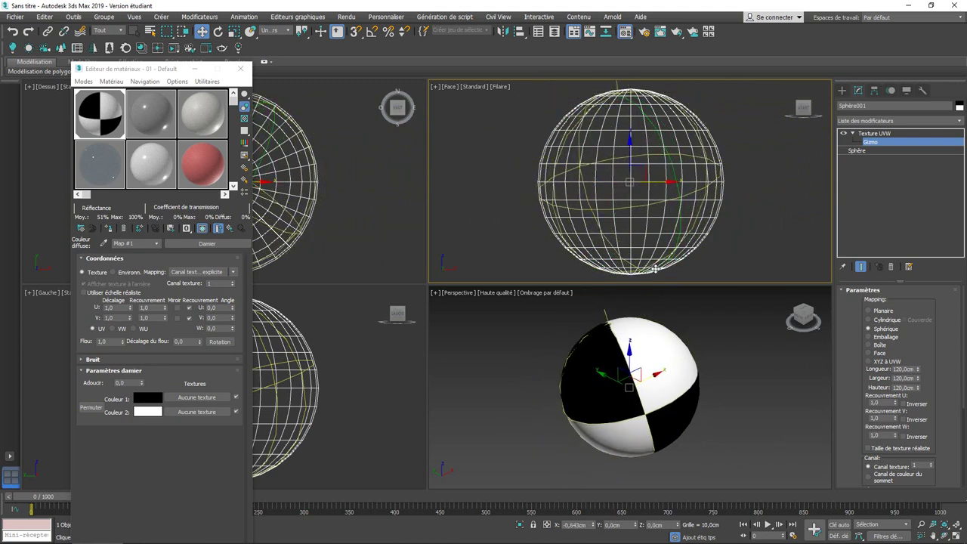
- Create a teapot beside the sphere, moving the Material Editor out of the way
{"action": "left_click", "coordinate": [842, 89]}
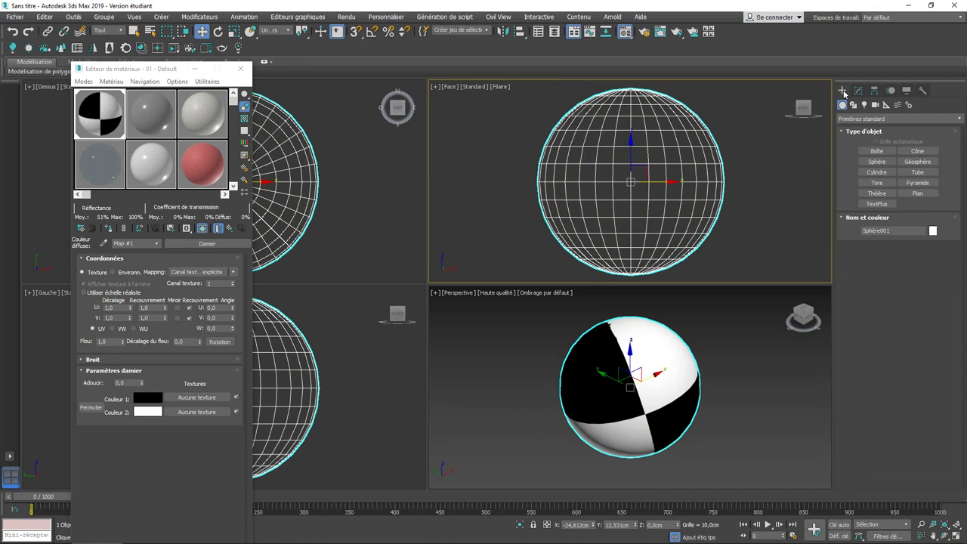
{"action": "left_click", "coordinate": [879, 195]}
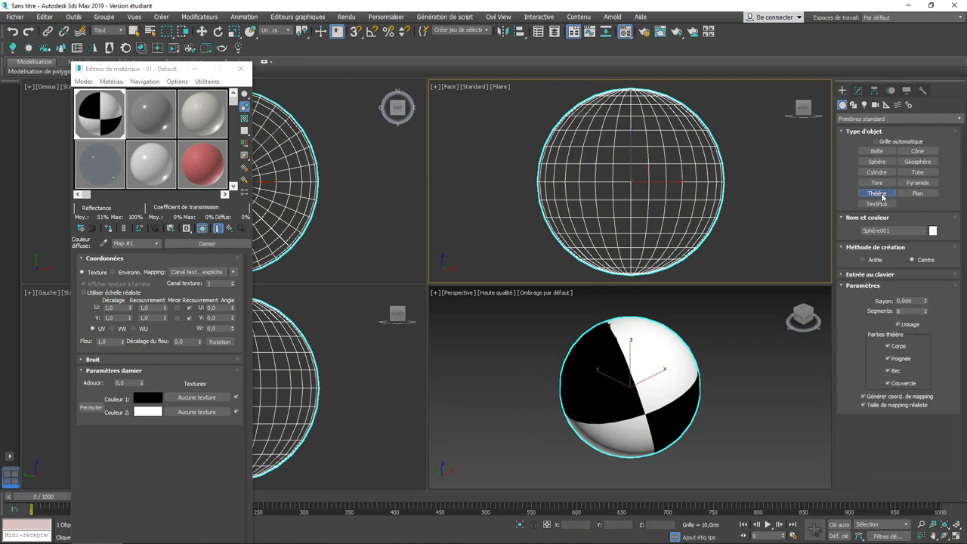
{"action": "left_click", "coordinate": [176, 68]}
{"action": "left_click_drag", "start_coordinate": [179, 69], "coordinate": [490, 189]}
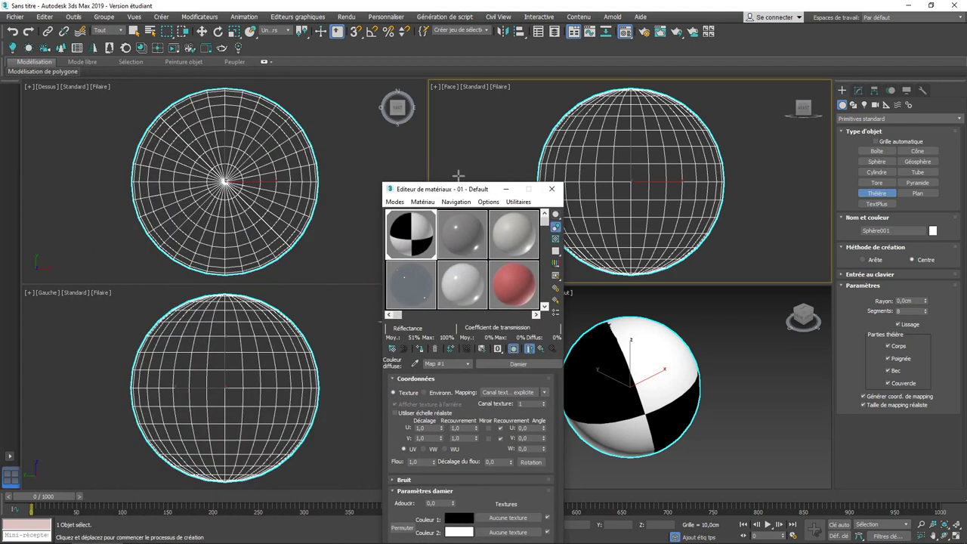
{"action": "left_click_drag", "start_coordinate": [352, 174], "coordinate": [427, 180]}
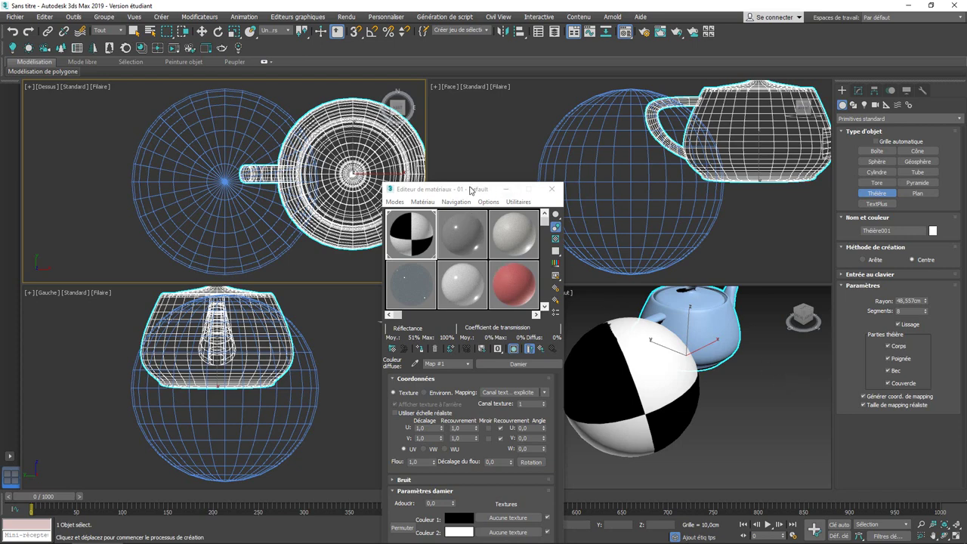
{"action": "left_click_drag", "start_coordinate": [470, 190], "coordinate": [140, 119]}
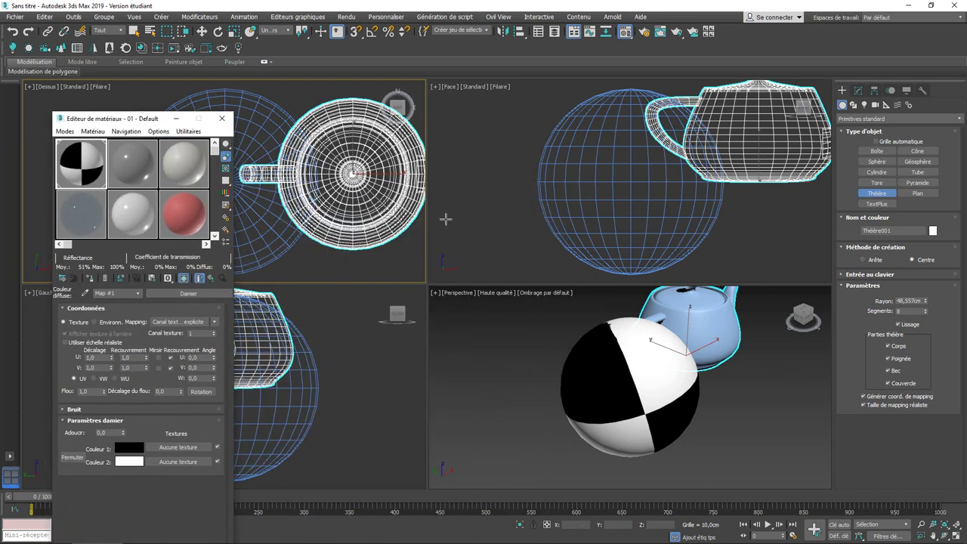
- Add a Texture UVW modifier to the teapot and turn off real-world texture size on its gizmo
{"action": "left_click", "coordinate": [859, 91]}
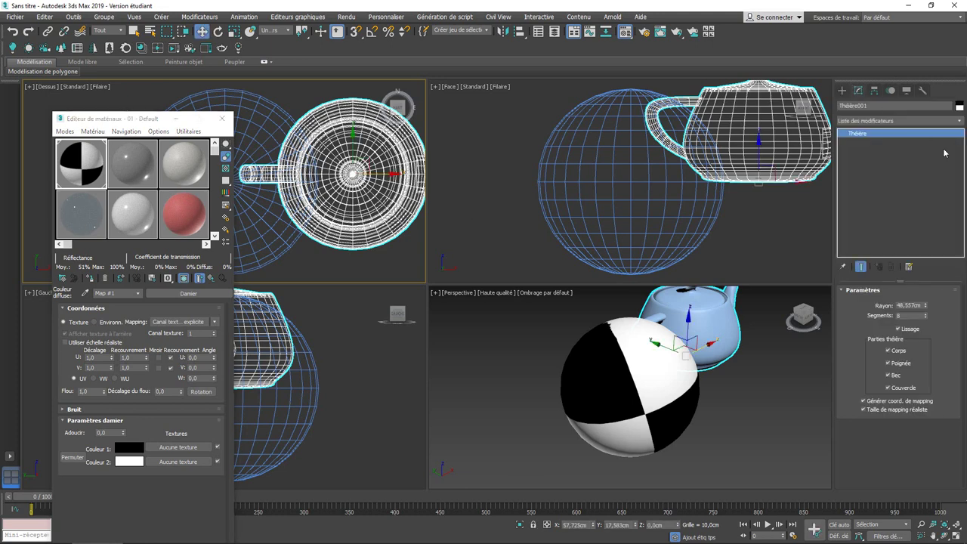
{"action": "left_click", "coordinate": [960, 123]}
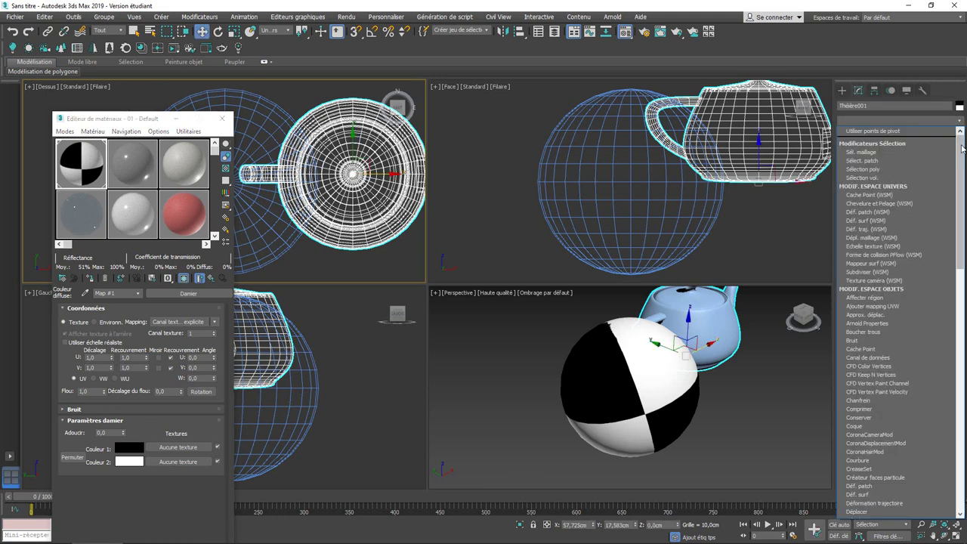
{"action": "scroll", "coordinate": [944, 373], "scroll_direction": "down", "scroll_amount": 5}
{"action": "scroll", "coordinate": [944, 374], "scroll_direction": "down", "scroll_amount": 5}
{"action": "scroll", "coordinate": [944, 373], "scroll_direction": "down", "scroll_amount": 2}
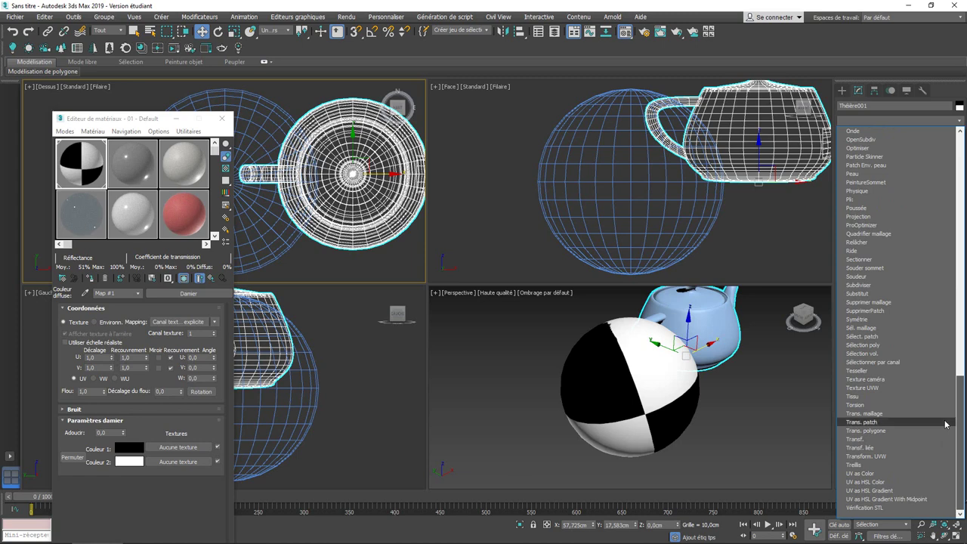
{"action": "left_click", "coordinate": [910, 388]}
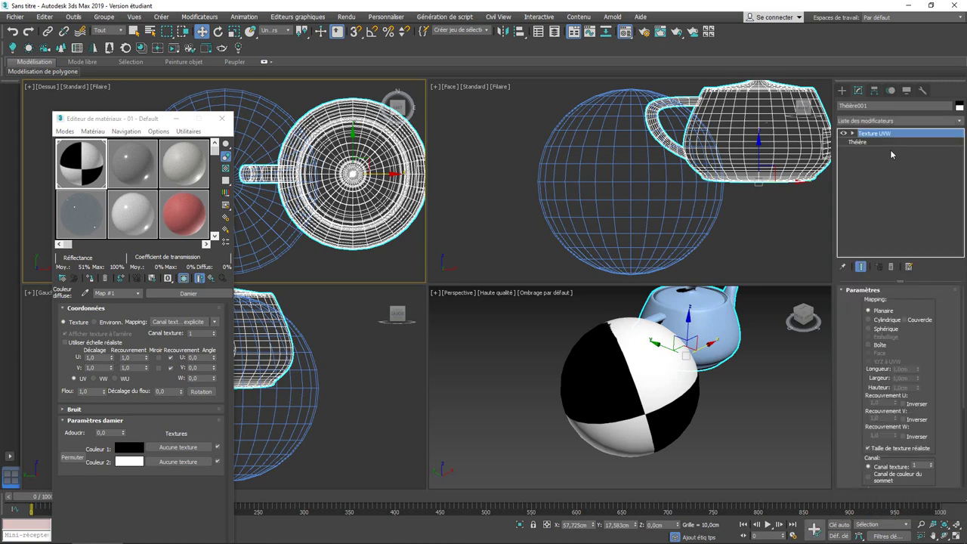
{"action": "left_click", "coordinate": [852, 134]}
{"action": "left_click", "coordinate": [872, 142]}
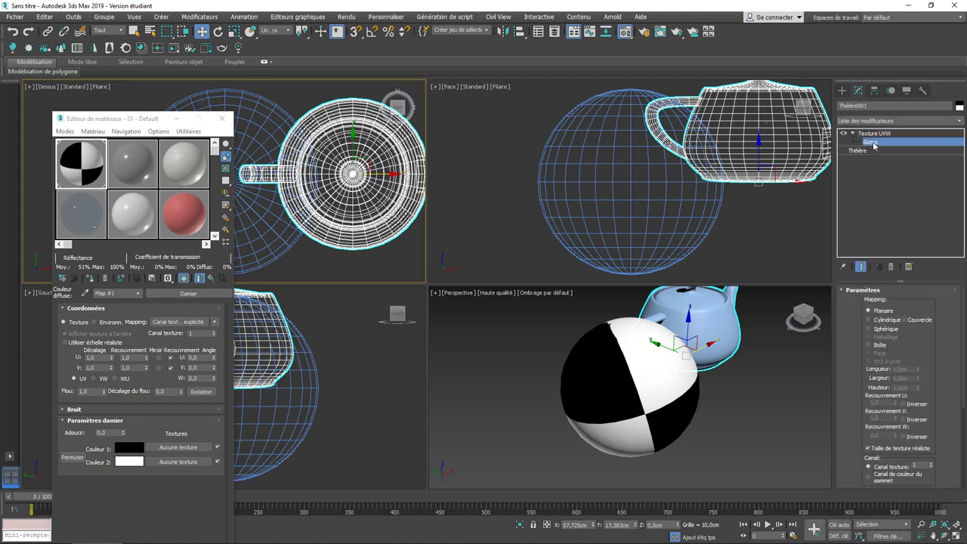
{"action": "left_click", "coordinate": [868, 448]}
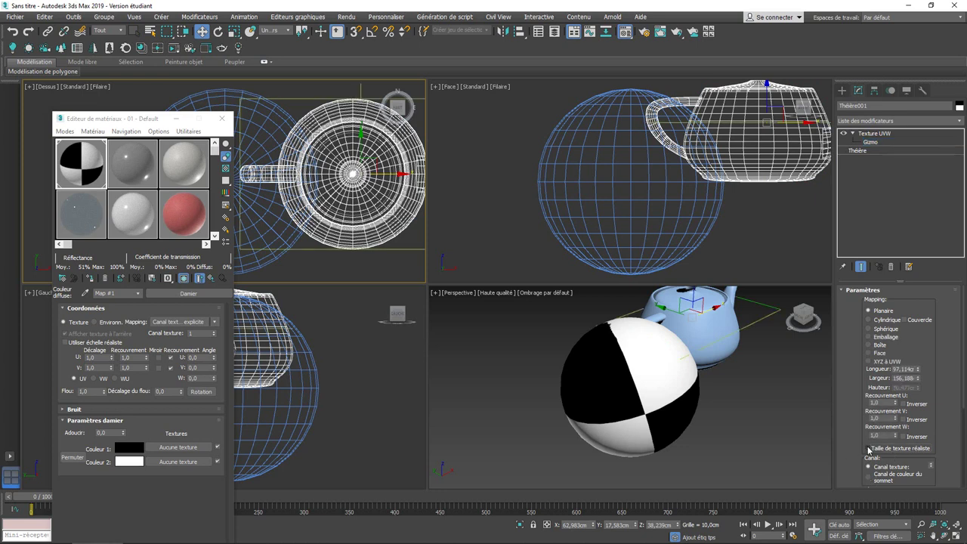
- Drag the 01 - Default checker material onto the teapot, then zoom extents and orbit Perspective
{"action": "left_click", "coordinate": [81, 160]}
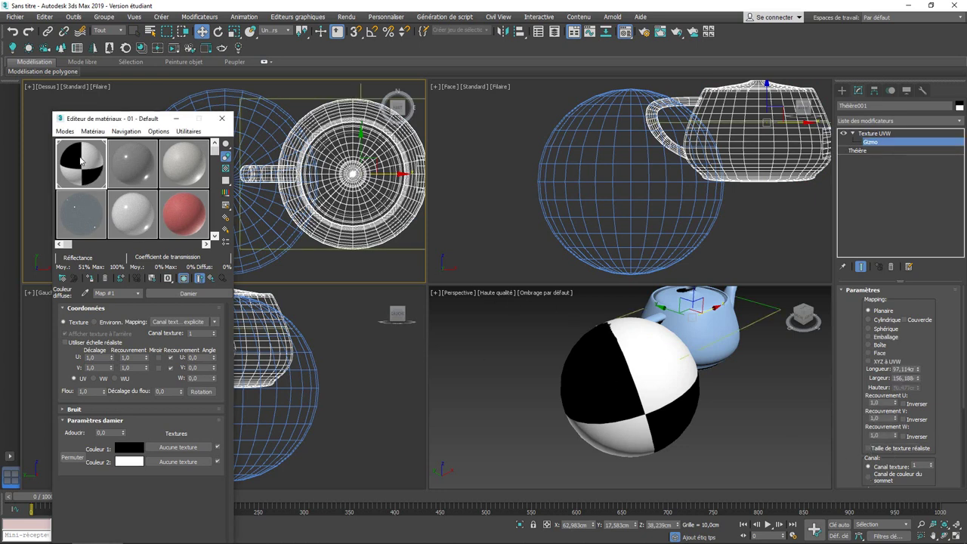
{"action": "left_click_drag", "start_coordinate": [80, 159], "coordinate": [698, 337]}
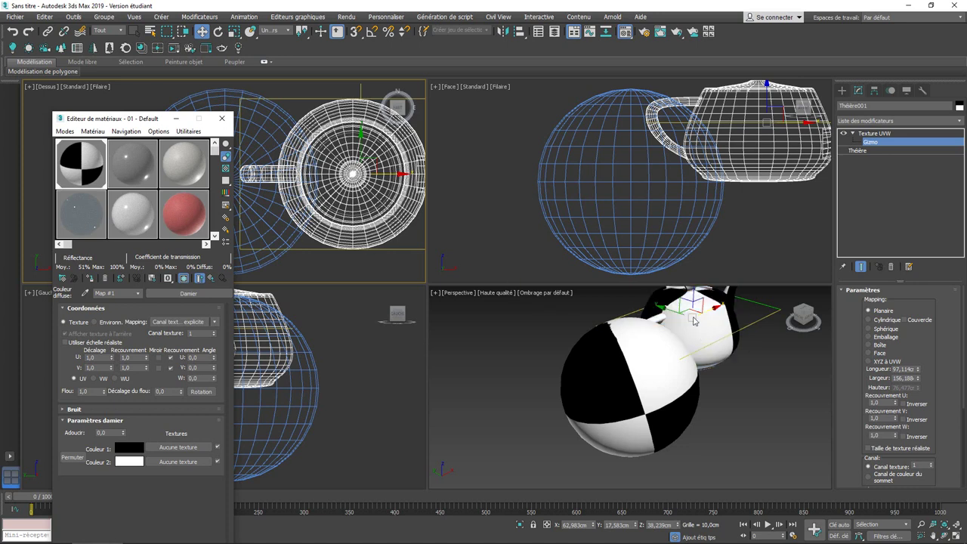
{"action": "left_click", "coordinate": [956, 523]}
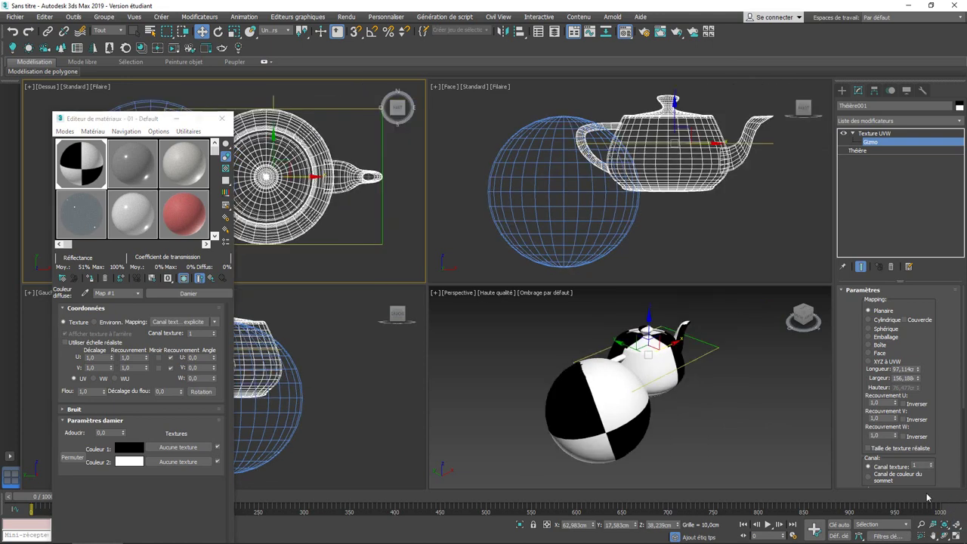
{"action": "left_click", "coordinate": [944, 535]}
{"action": "mouse_move", "coordinate": [620, 420]}
{"action": "left_mouse_down"}
{"action": "mouse_move", "coordinate": [588, 392]}
{"action": "mouse_move", "coordinate": [604, 394]}
{"action": "left_mouse_up"}
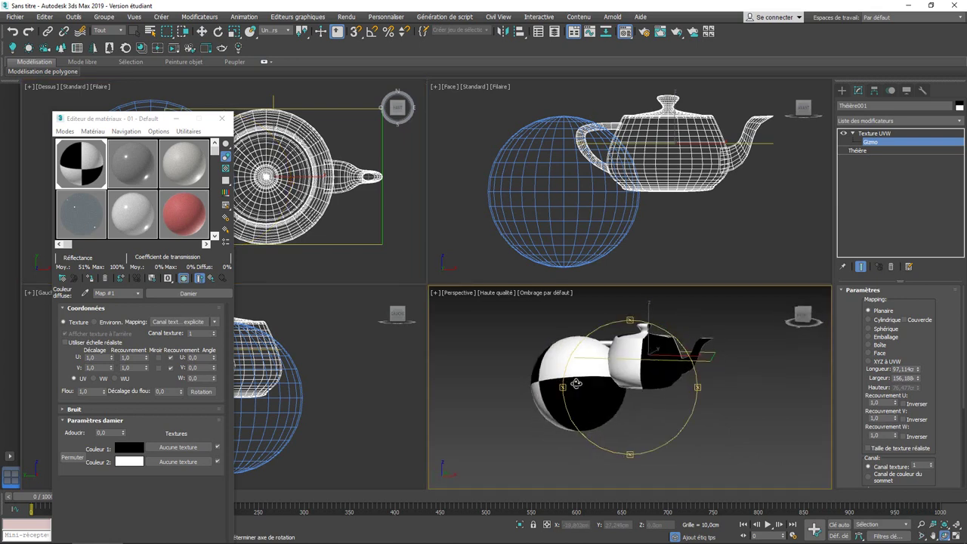
{"action": "left_click", "coordinate": [944, 536]}
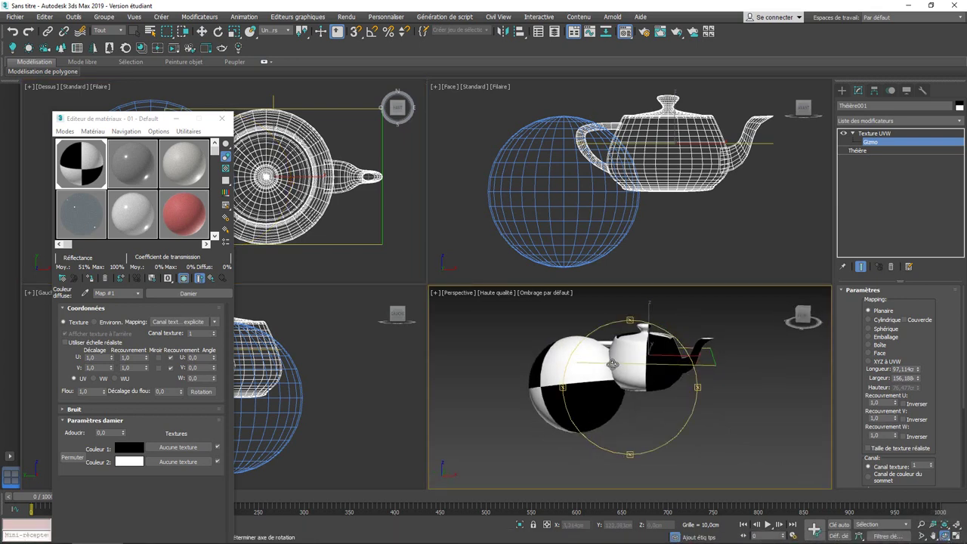
{"action": "mouse_move", "coordinate": [612, 364]}
{"action": "left_mouse_down"}
{"action": "mouse_move", "coordinate": [624, 402]}
{"action": "mouse_move", "coordinate": [590, 404]}
{"action": "left_mouse_up"}
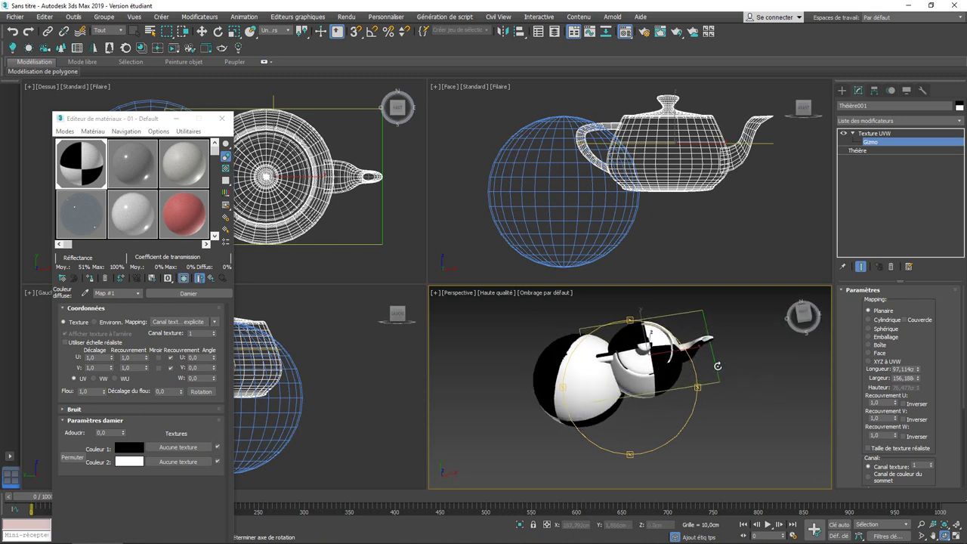
{"action": "key", "text": "w"}
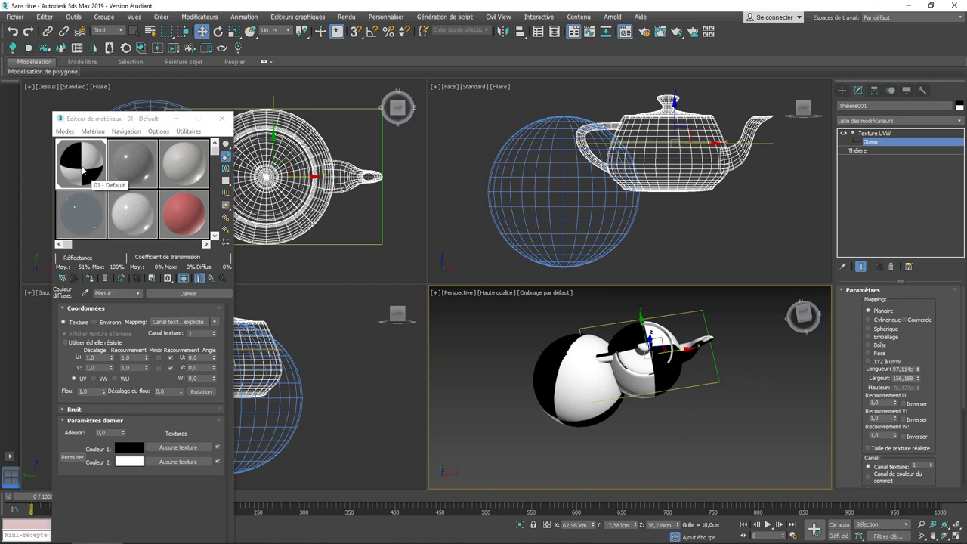
{"action": "left_click_drag", "start_coordinate": [156, 113], "coordinate": [159, 65]}
{"action": "type", "text": "2"}
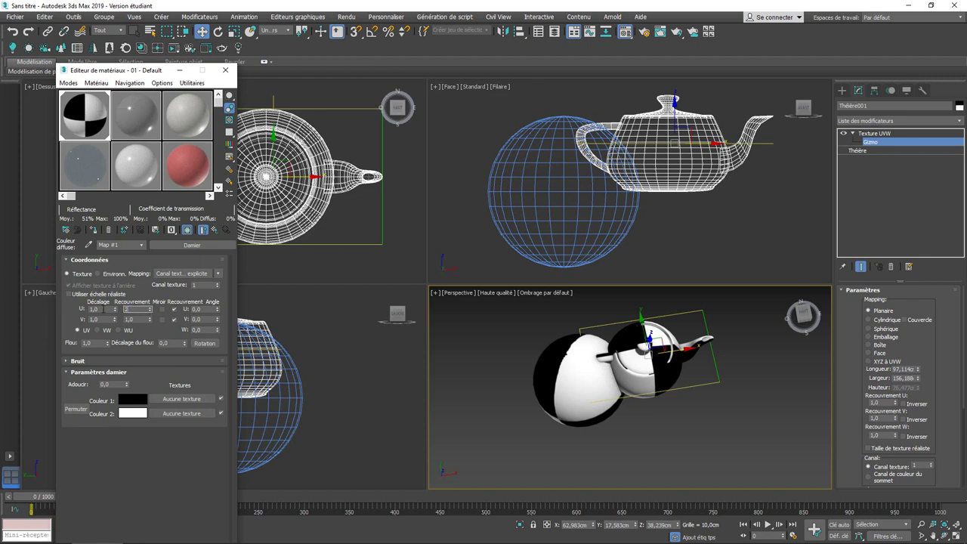
- Try different checker U tiling values, then set the U offset to 2,68
{"action": "key", "text": "Return"}
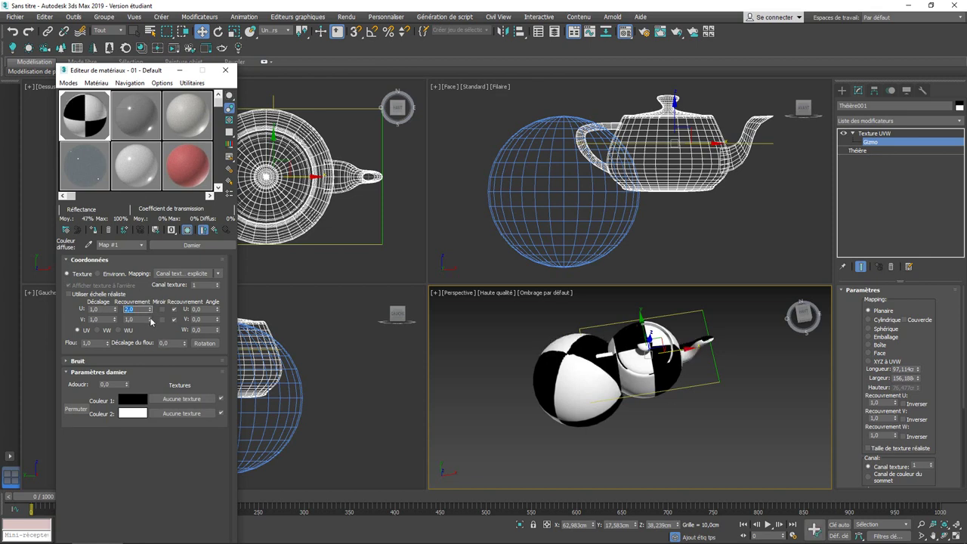
{"action": "mouse_move", "coordinate": [150, 312]}
{"action": "left_mouse_down"}
{"action": "mouse_move", "coordinate": [163, 259]}
{"action": "mouse_move", "coordinate": [138, 309]}
{"action": "left_mouse_up"}
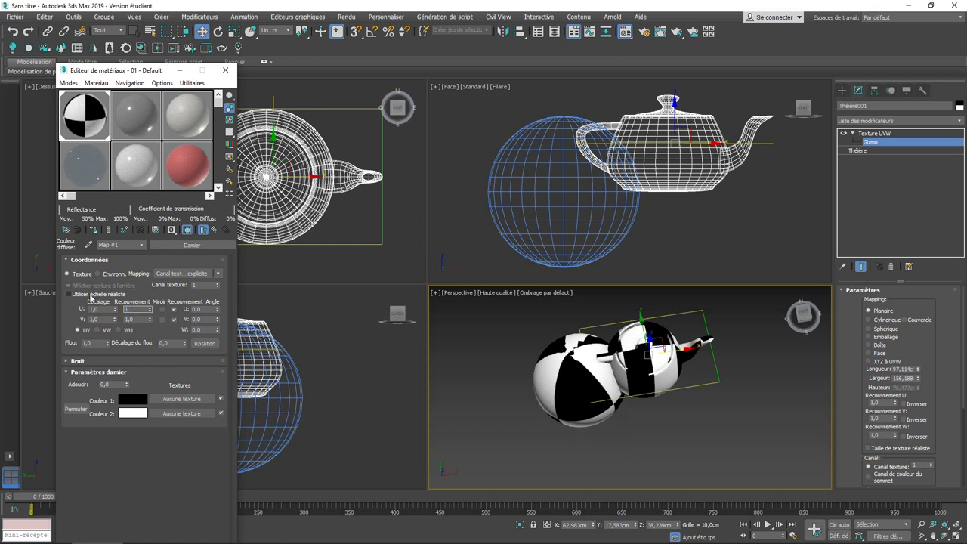
{"action": "left_click", "coordinate": [104, 310]}
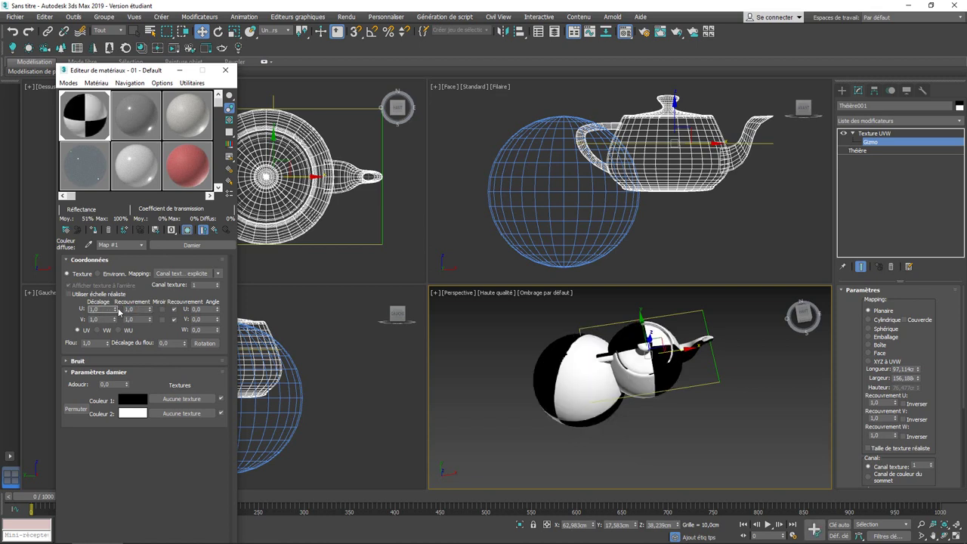
{"action": "left_click_drag", "start_coordinate": [116, 309], "coordinate": [110, 228]}
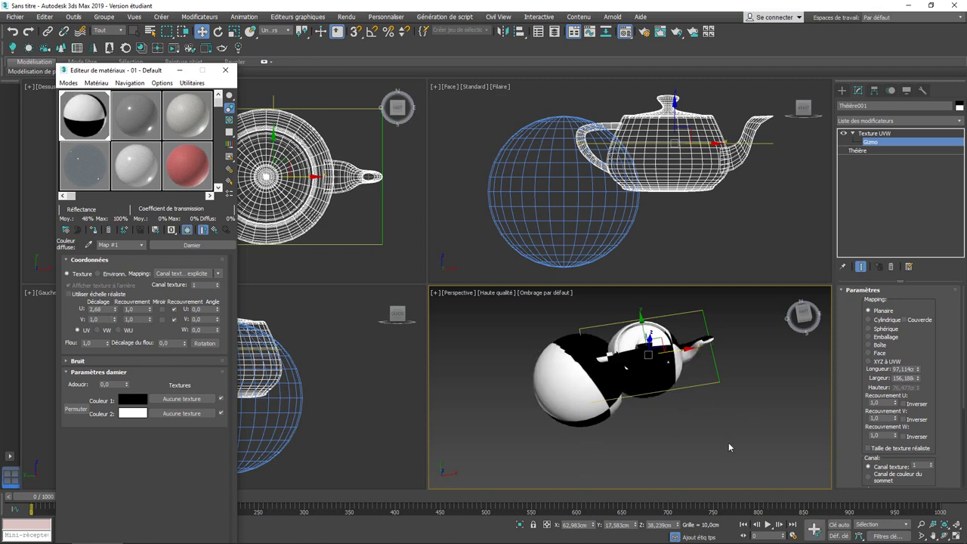
{"action": "left_click", "coordinate": [944, 537]}
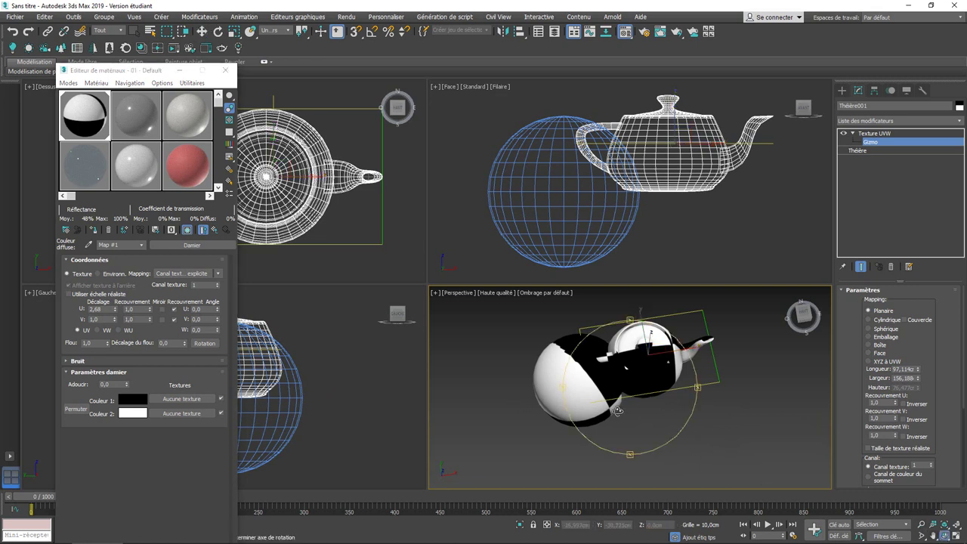
{"action": "mouse_move", "coordinate": [618, 410]}
{"action": "left_mouse_down"}
{"action": "mouse_move", "coordinate": [619, 339]}
{"action": "mouse_move", "coordinate": [597, 367]}
{"action": "left_mouse_up"}
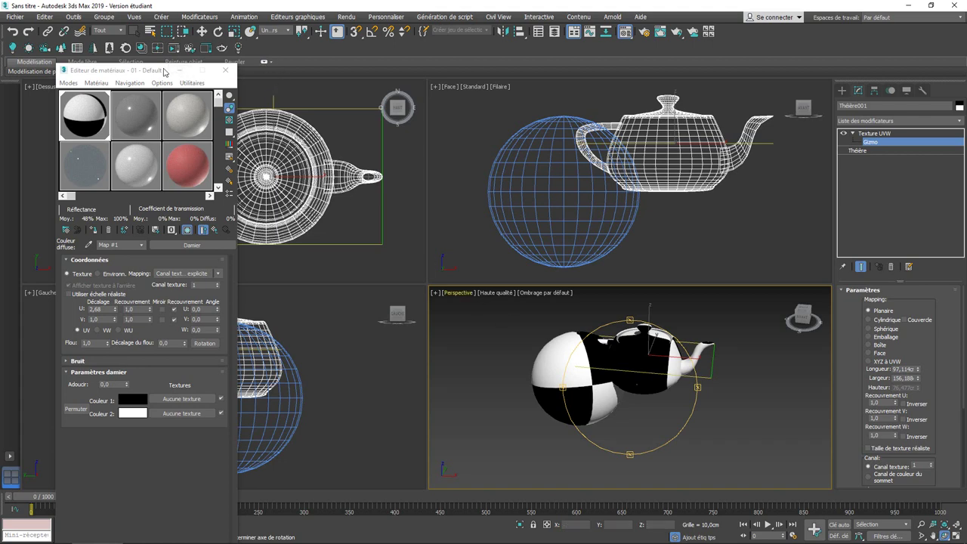
- Turn on Auto Key and rotate the teapot's UVW mapping gizmo in the Perspective view
{"action": "left_click_drag", "start_coordinate": [162, 69], "coordinate": [156, 6]}
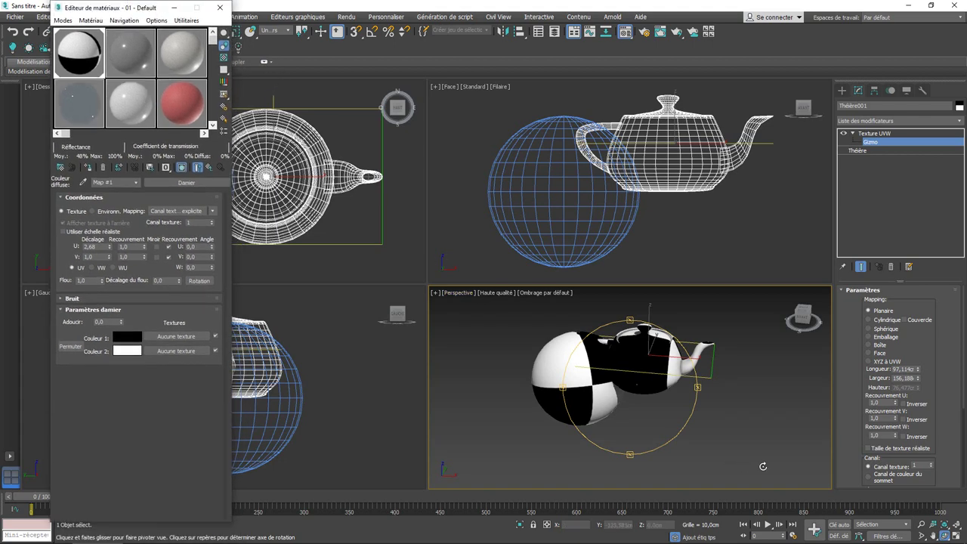
{"action": "left_click", "coordinate": [840, 525]}
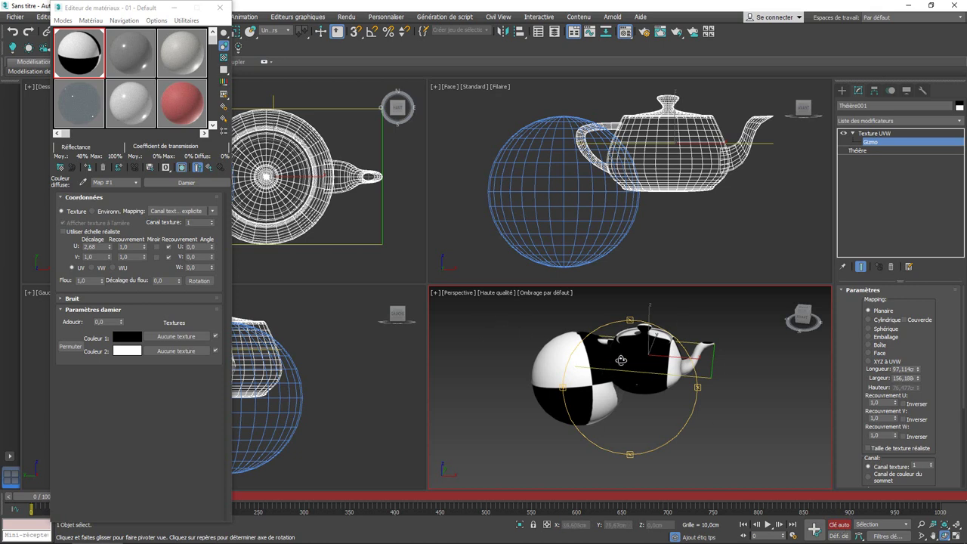
{"action": "left_click_drag", "start_coordinate": [653, 340], "coordinate": [661, 338]}
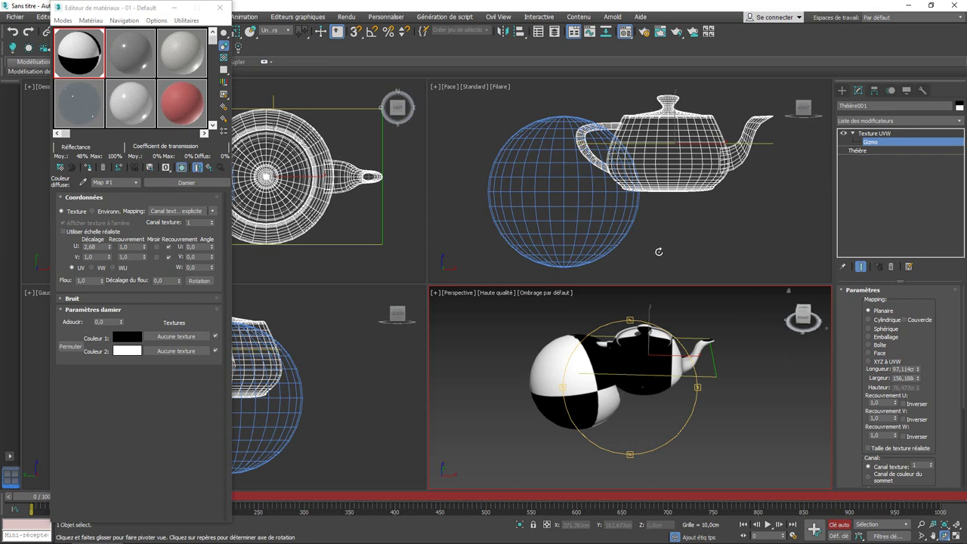
{"action": "key", "text": "w"}
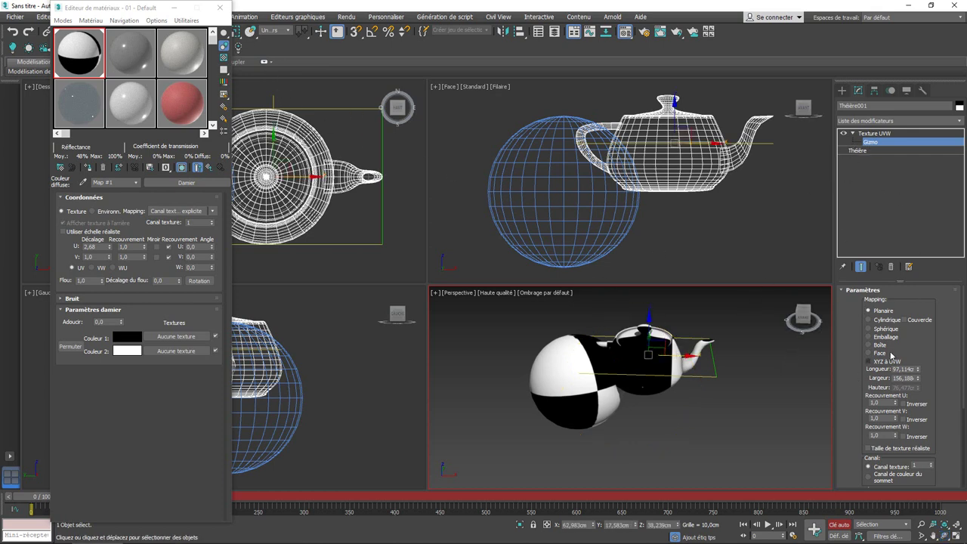
- Switch the teapot's mapping to Spherical, raise its gizmo, and jump to frame 487
{"action": "left_click", "coordinate": [879, 330]}
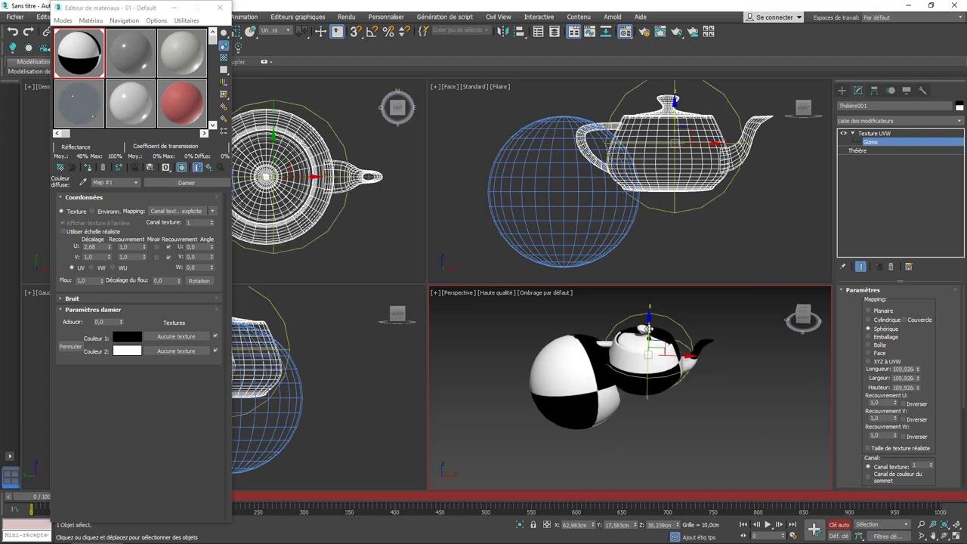
{"action": "mouse_move", "coordinate": [648, 328]}
{"action": "left_mouse_down"}
{"action": "mouse_move", "coordinate": [648, 307]}
{"action": "mouse_move", "coordinate": [646, 326]}
{"action": "left_mouse_up"}
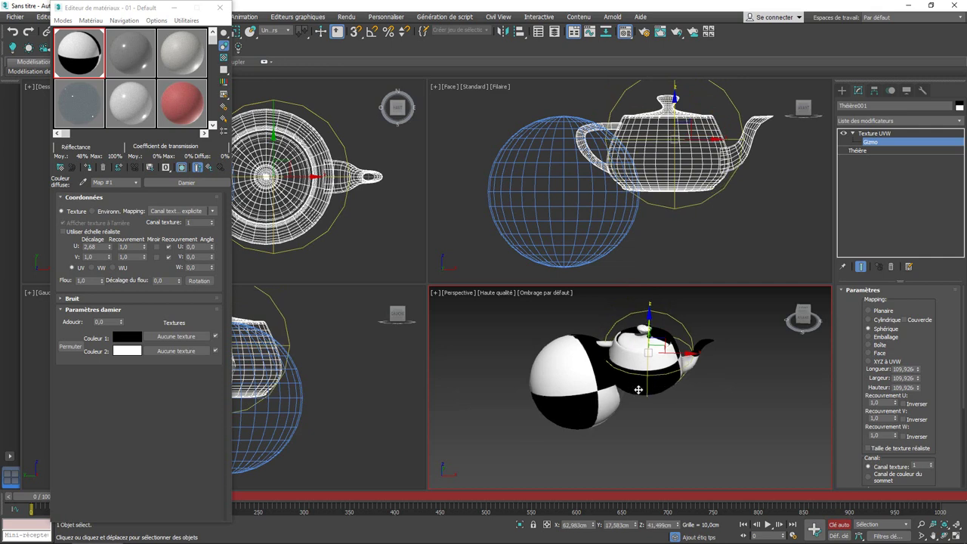
{"action": "left_click", "coordinate": [476, 499]}
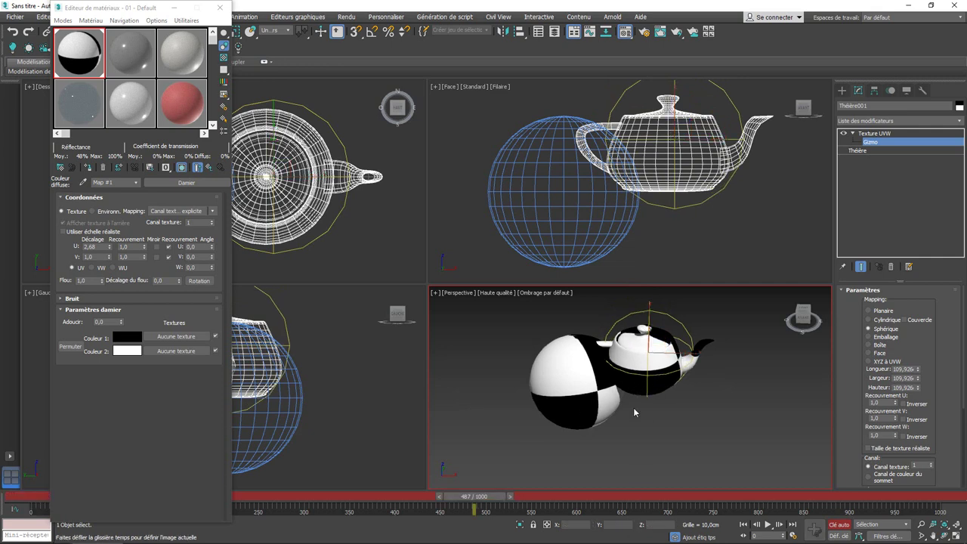
- Rotate the teapot's spherical UVW mapping gizmo at frame 487 to animate its checker
{"action": "right_click", "coordinate": [680, 368]}
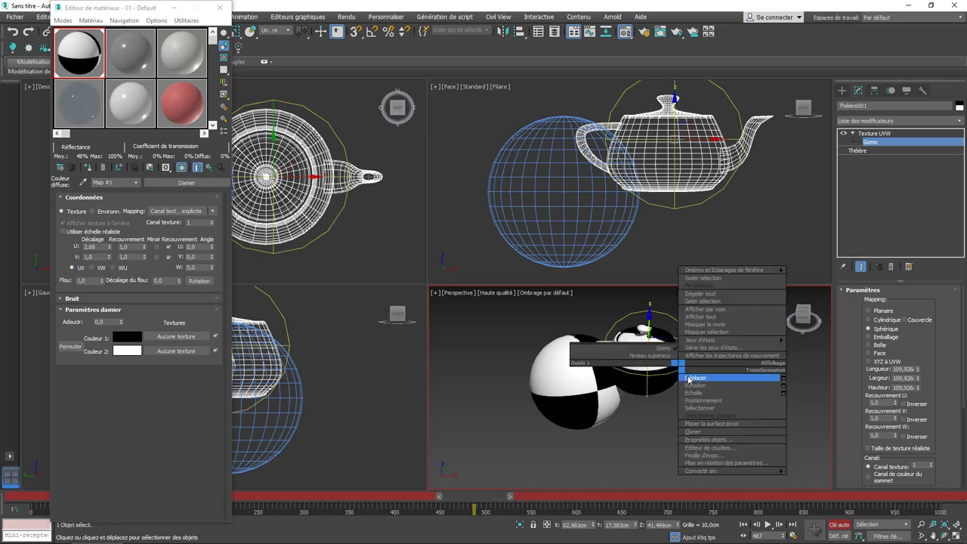
{"action": "left_click", "coordinate": [703, 387]}
{"action": "left_click_drag", "start_coordinate": [672, 373], "coordinate": [425, 393]}
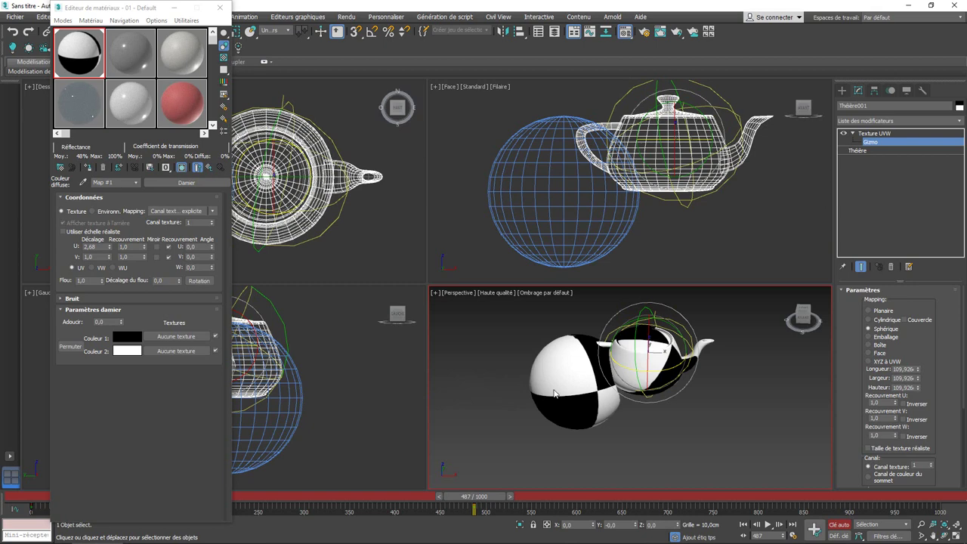
- Return to the whole UVW Map modifier in the stack and select the sphere
{"action": "left_click", "coordinate": [871, 134]}
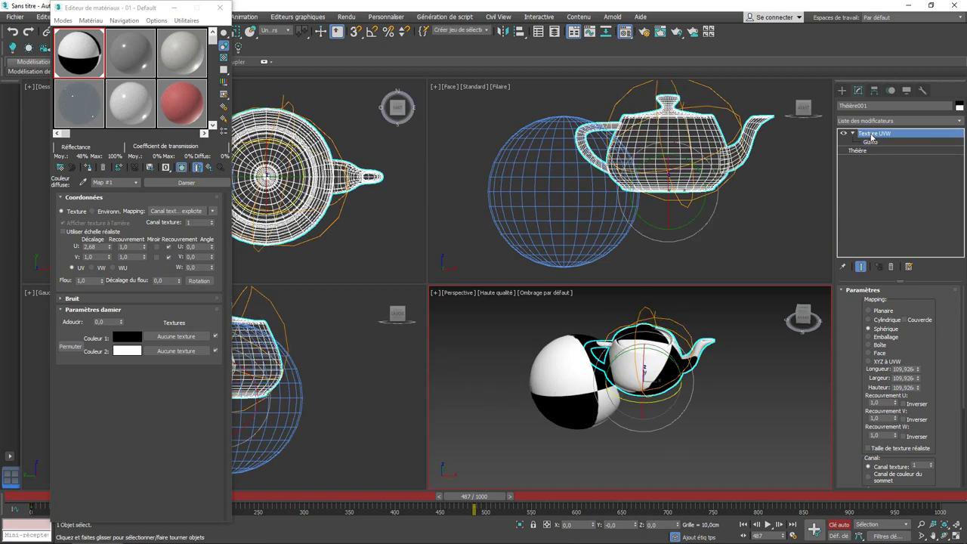
{"action": "left_click", "coordinate": [871, 142]}
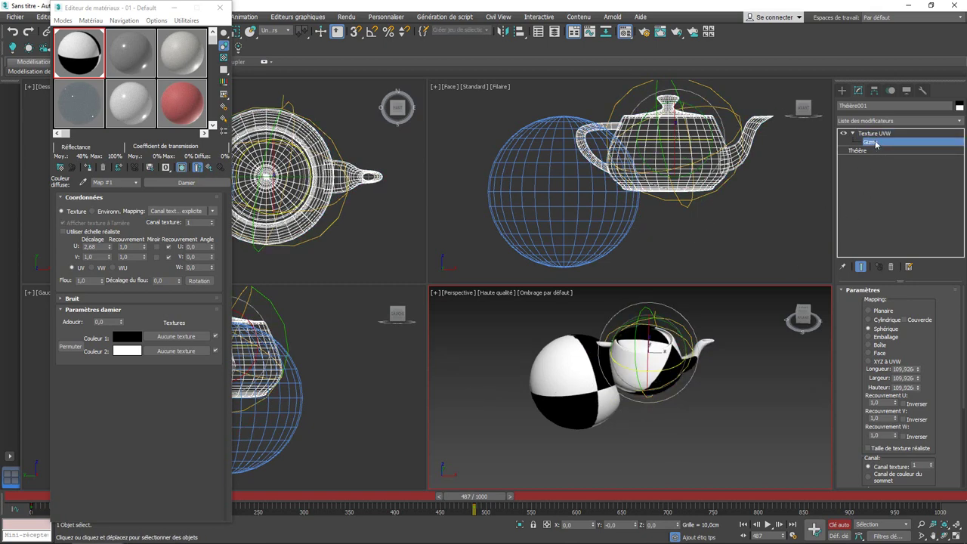
{"action": "left_click", "coordinate": [874, 134]}
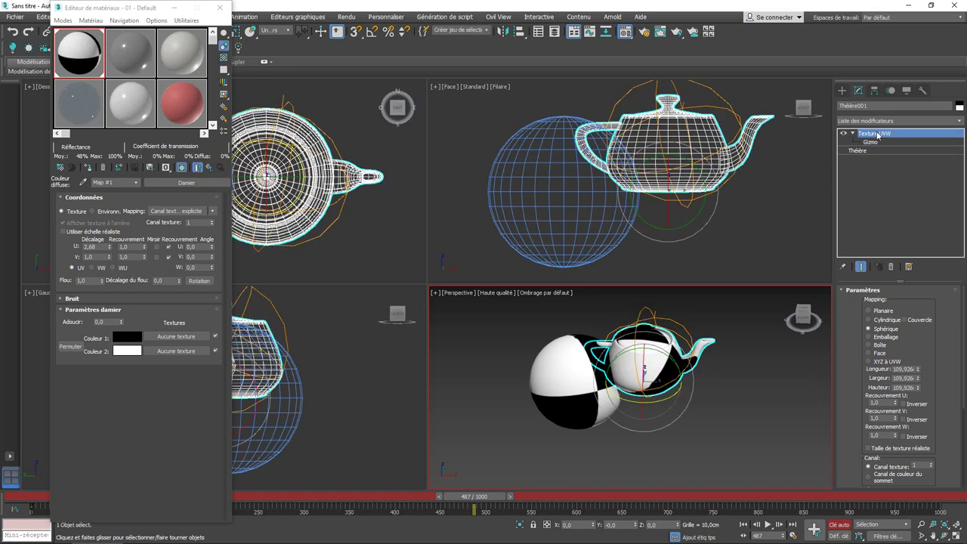
{"action": "left_click", "coordinate": [571, 365]}
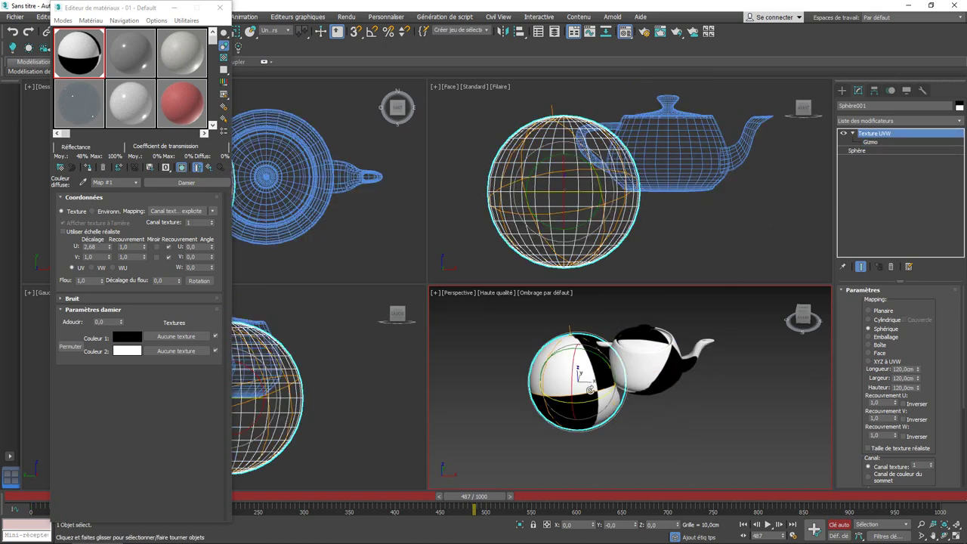
- Rotate the sphere's UVW Map gizmo at frames 400 and 952, then scrub to preview
{"action": "left_click_drag", "start_coordinate": [577, 405], "coordinate": [582, 378]}
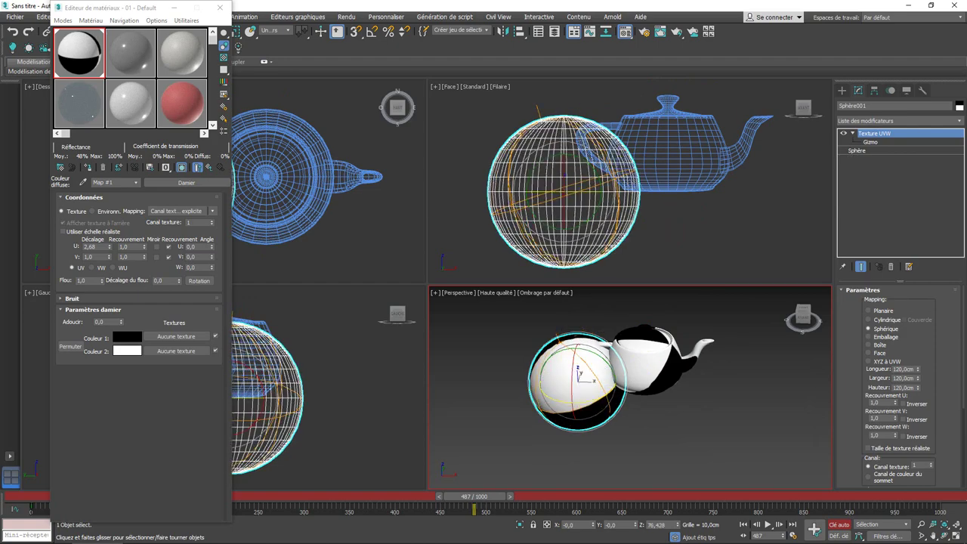
{"action": "mouse_move", "coordinate": [481, 500]}
{"action": "left_mouse_down"}
{"action": "mouse_move", "coordinate": [551, 441]}
{"action": "mouse_move", "coordinate": [444, 449]}
{"action": "left_mouse_up"}
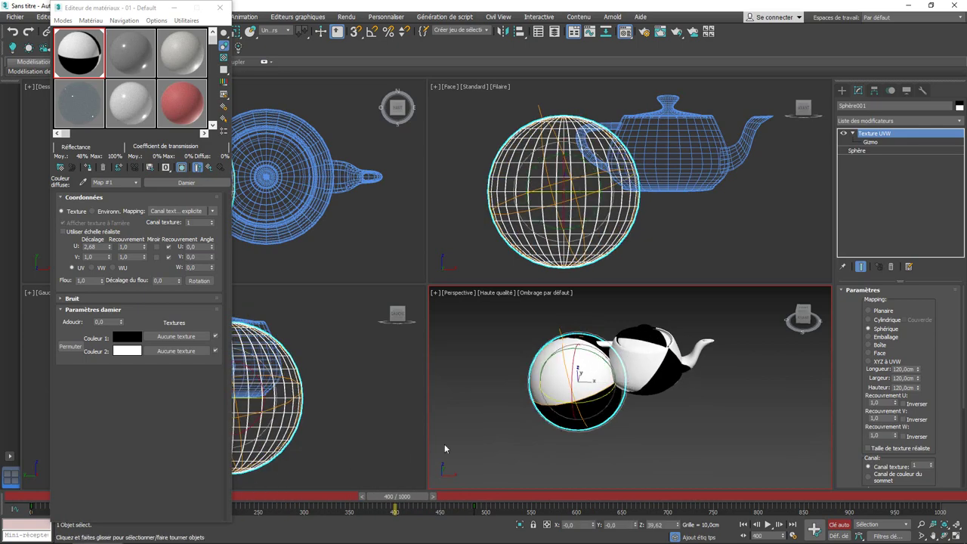
{"action": "mouse_move", "coordinate": [592, 427]}
{"action": "left_mouse_down"}
{"action": "mouse_move", "coordinate": [566, 373]}
{"action": "mouse_move", "coordinate": [593, 380]}
{"action": "left_mouse_up"}
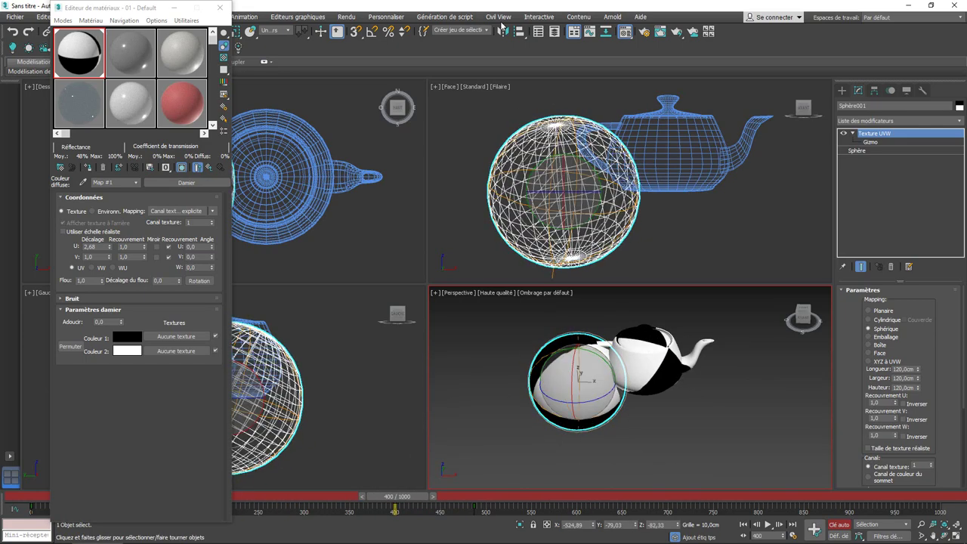
{"action": "left_click_drag", "start_coordinate": [387, 502], "coordinate": [876, 496]}
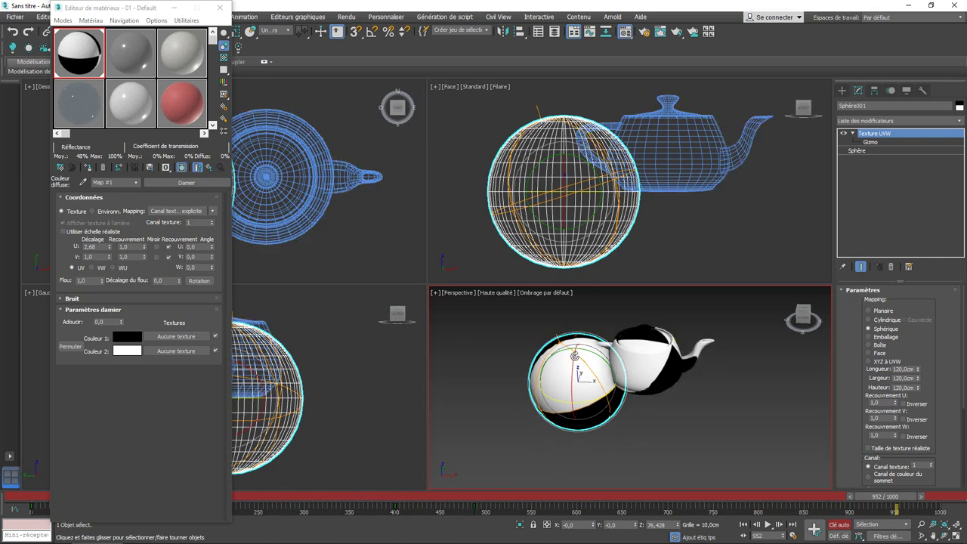
- Animate the sphere's Segments, Hemisphere and Slice From (about -68) parameters across frames
{"action": "left_click", "coordinate": [857, 151]}
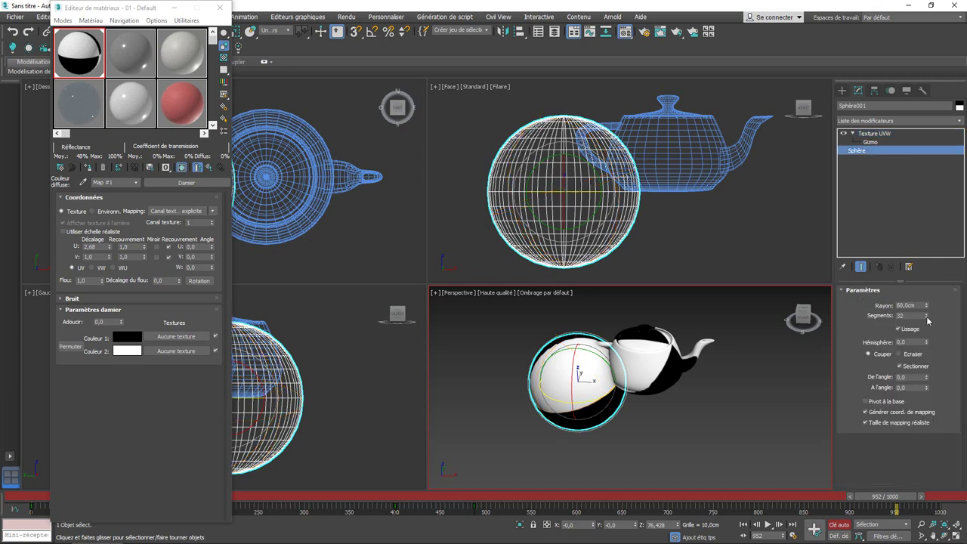
{"action": "mouse_move", "coordinate": [927, 319]}
{"action": "left_mouse_down"}
{"action": "mouse_move", "coordinate": [920, 286]}
{"action": "mouse_move", "coordinate": [922, 320]}
{"action": "left_mouse_up"}
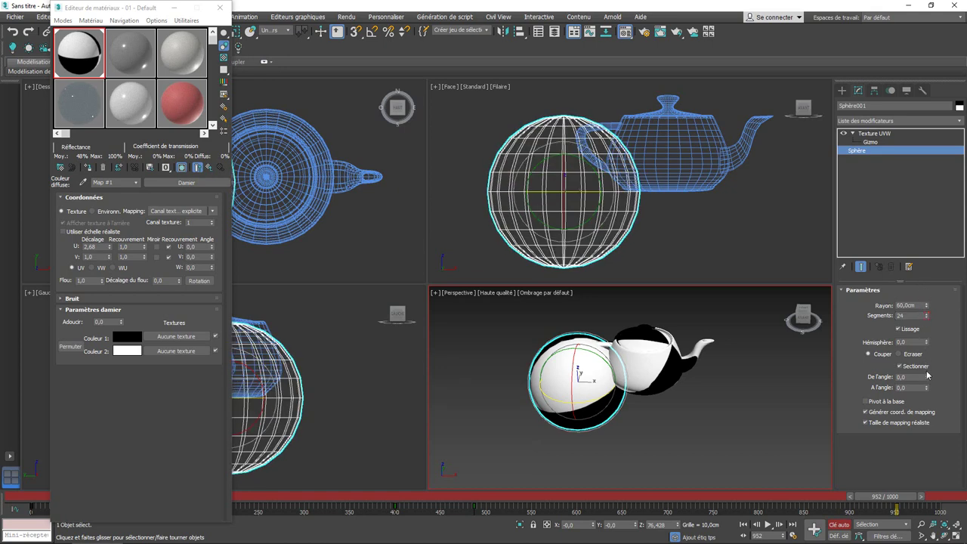
{"action": "left_click_drag", "start_coordinate": [927, 346], "coordinate": [928, 271]}
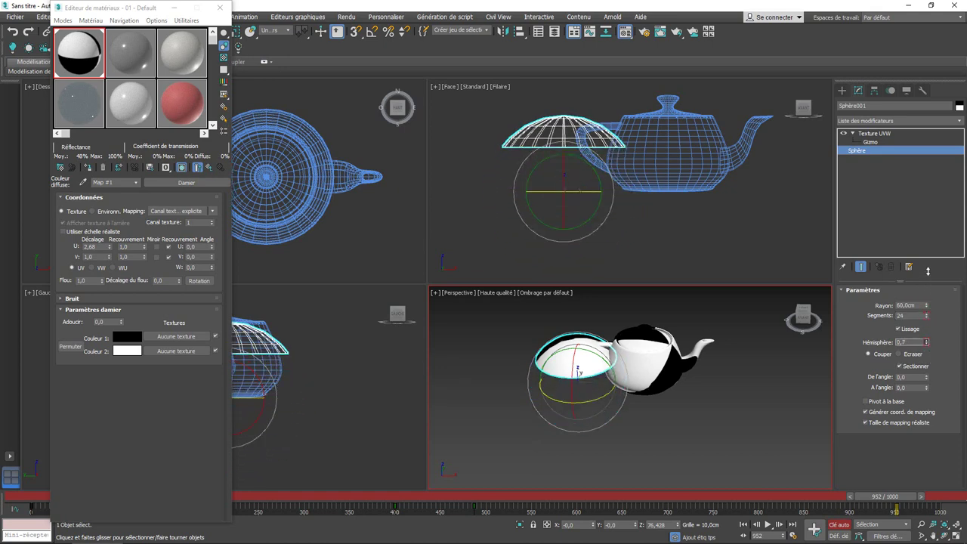
{"action": "mouse_move", "coordinate": [886, 497]}
{"action": "left_mouse_down"}
{"action": "mouse_move", "coordinate": [159, 497]}
{"action": "mouse_move", "coordinate": [283, 497]}
{"action": "left_mouse_up"}
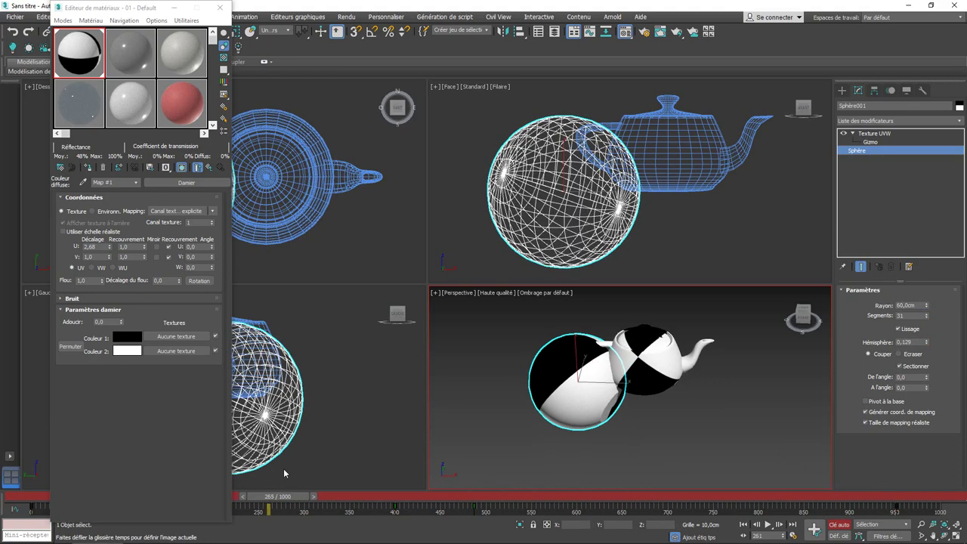
{"action": "left_click_drag", "start_coordinate": [928, 378], "coordinate": [922, 449]}
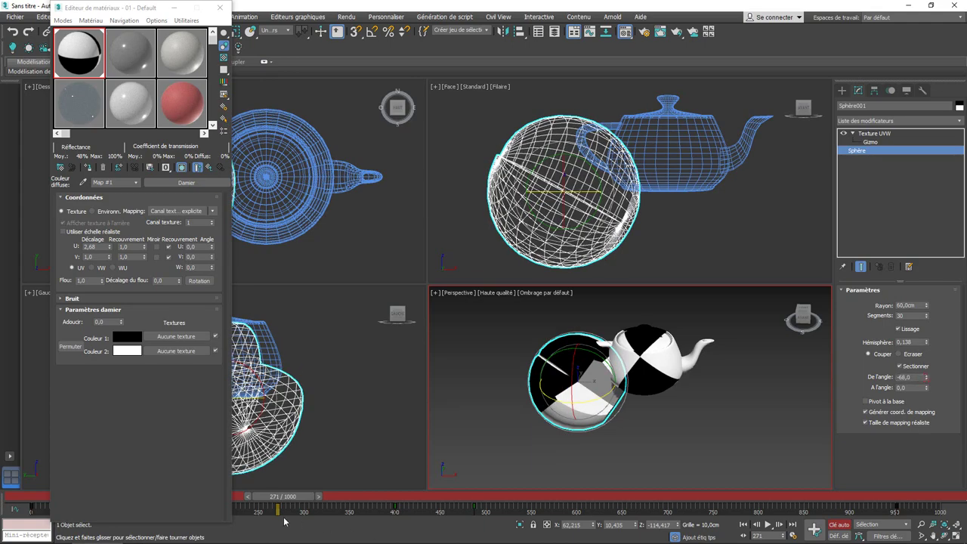
{"action": "left_click_drag", "start_coordinate": [284, 500], "coordinate": [602, 464]}
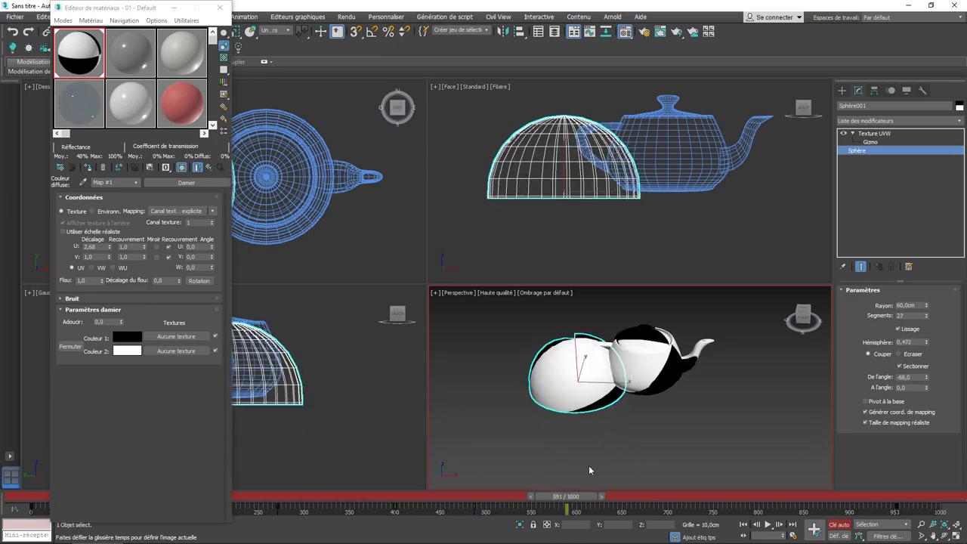
- Play the animation from the start with Perspective maximized, stopping at frame 509
{"action": "key", "text": "Home"}
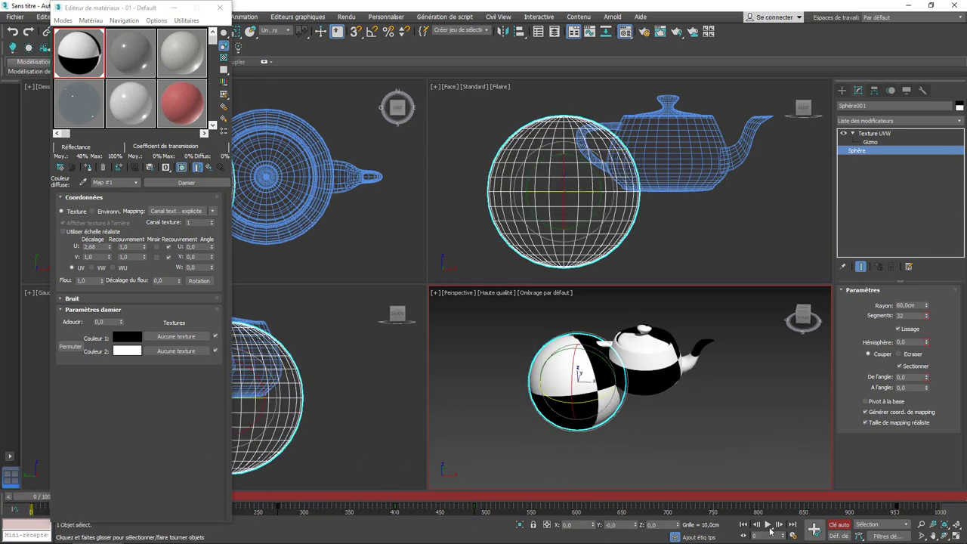
{"action": "left_click", "coordinate": [767, 525]}
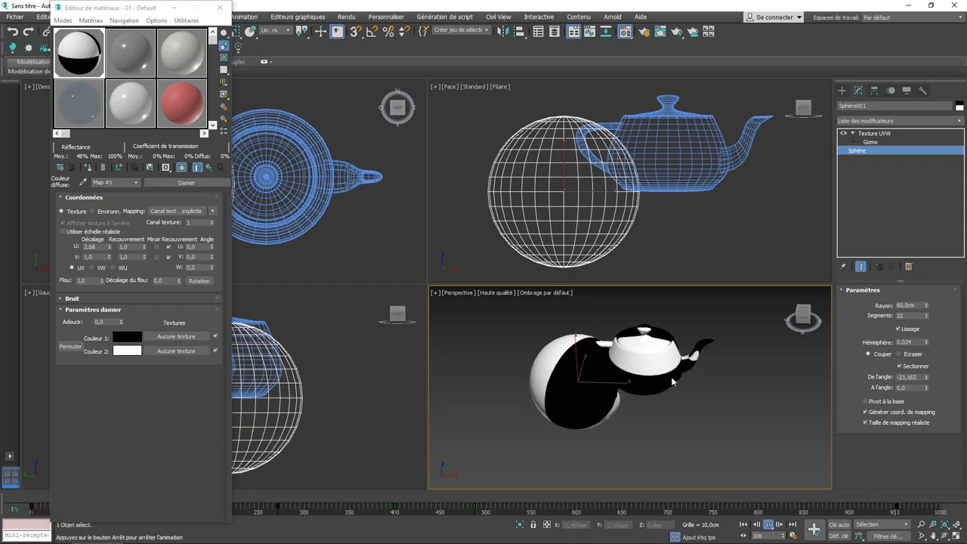
{"action": "key", "text": "alt+w"}
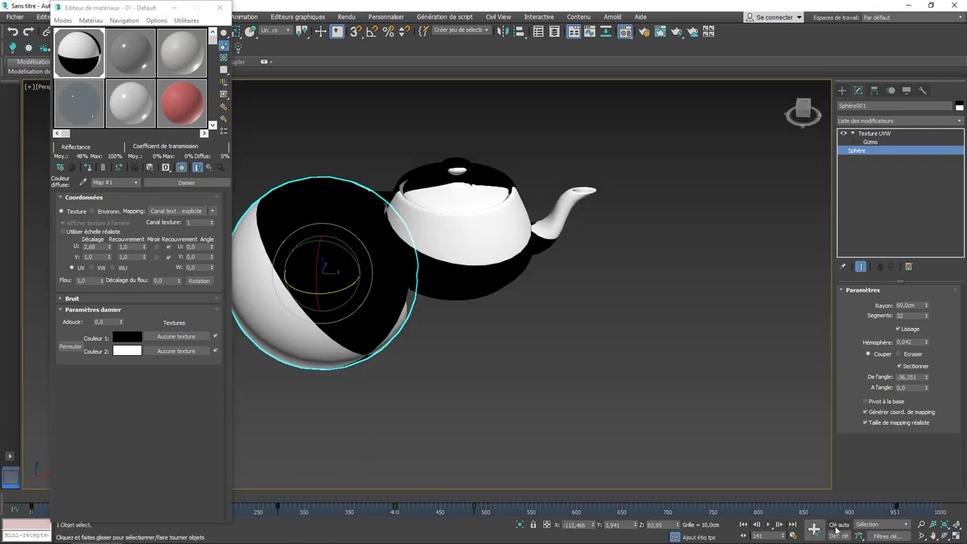
{"action": "left_click", "coordinate": [768, 526]}
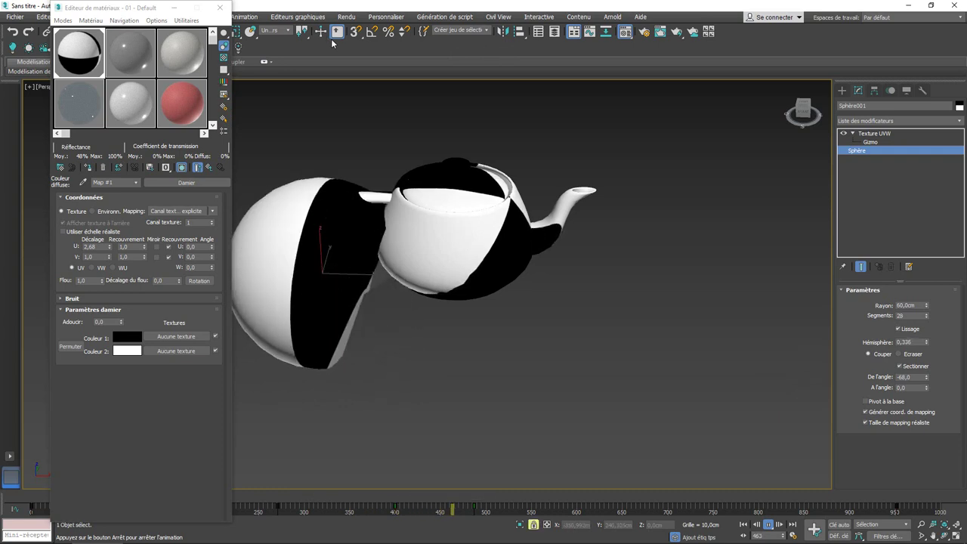
{"action": "left_click_drag", "start_coordinate": [488, 491], "coordinate": [494, 497]}
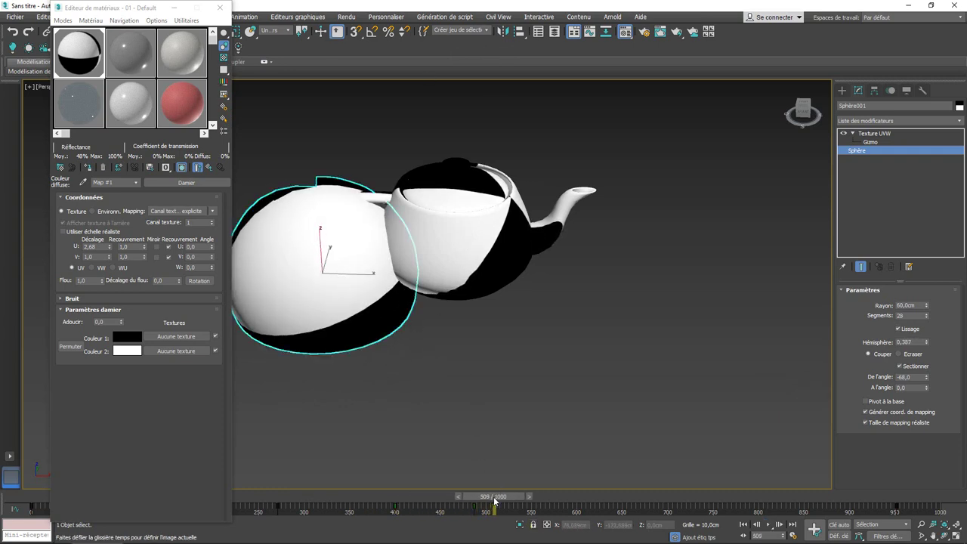
{"action": "key", "text": "e"}
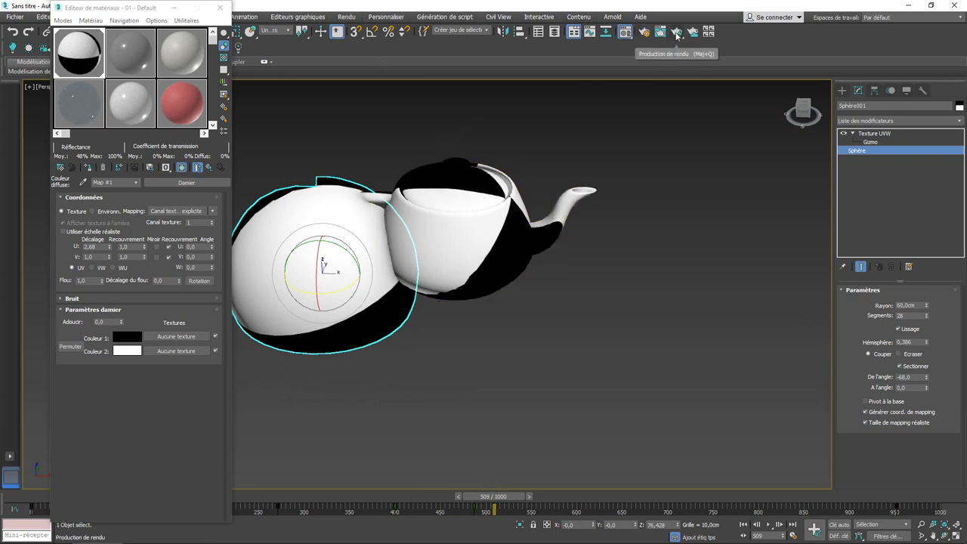
- Test-render the current frame, then set the checker's Color 1 to orange
{"action": "left_click", "coordinate": [352, 18]}
{"action": "left_click", "coordinate": [352, 36]}
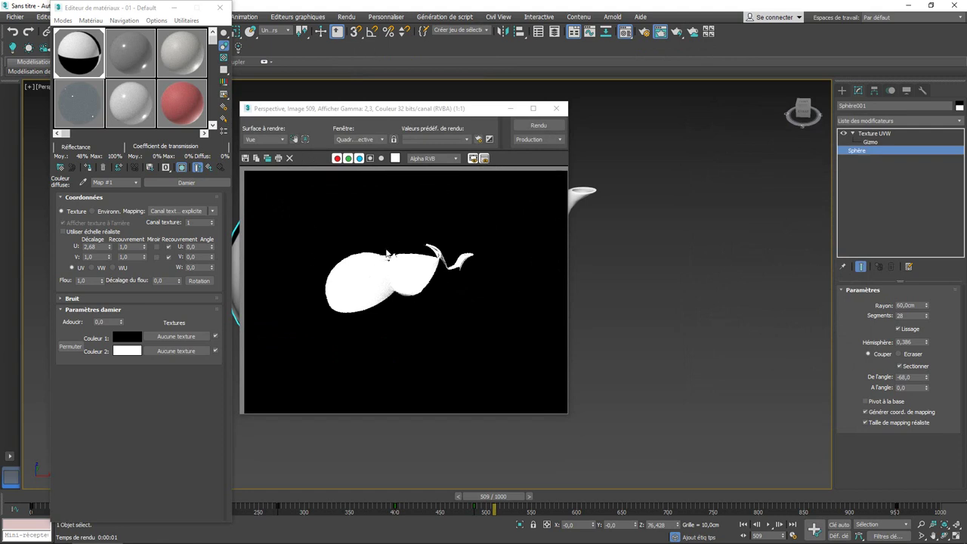
{"action": "left_click", "coordinate": [557, 110]}
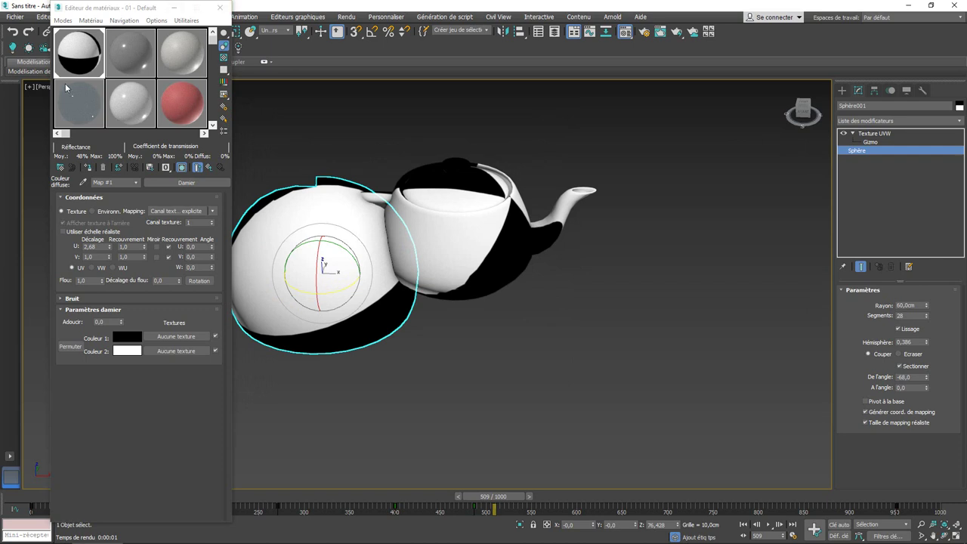
{"action": "left_click", "coordinate": [128, 338]}
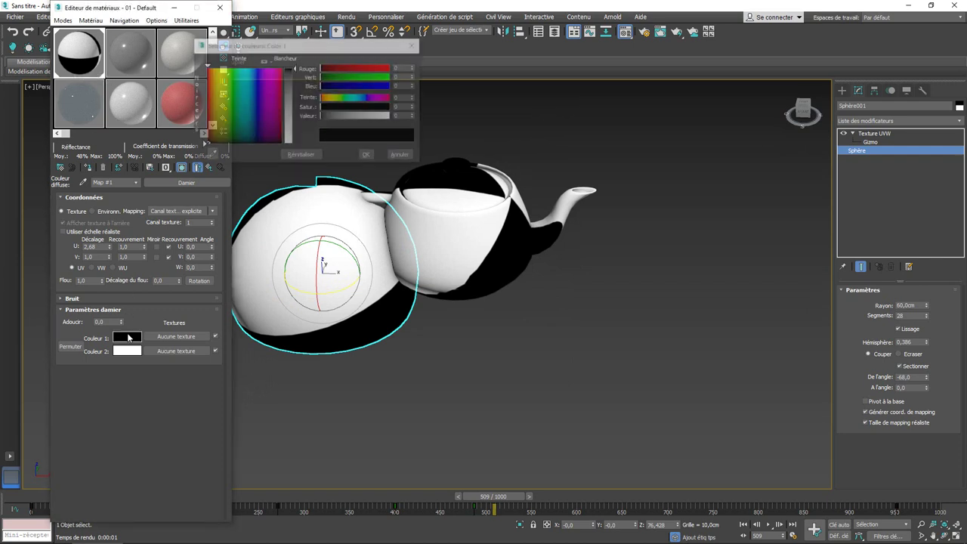
{"action": "left_click", "coordinate": [208, 74]}
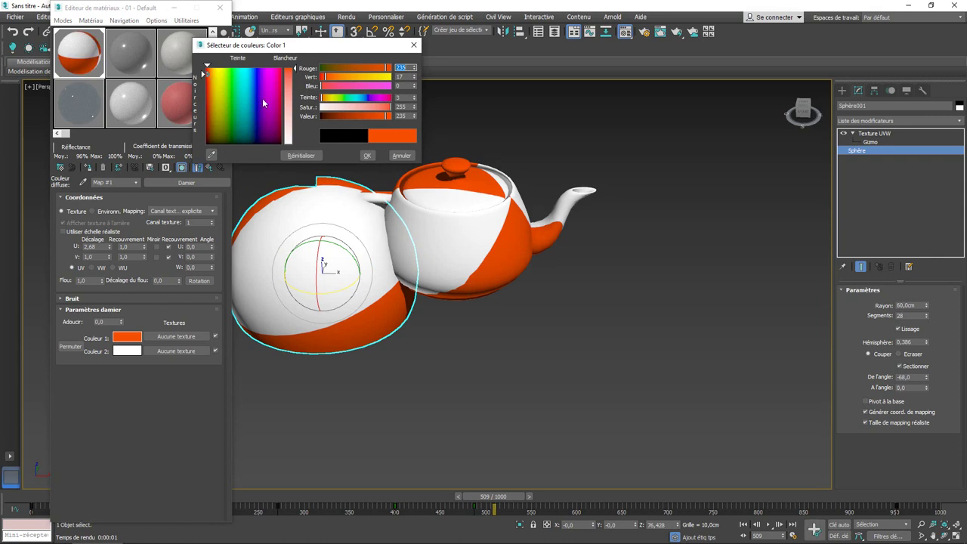
{"action": "left_click", "coordinate": [367, 155]}
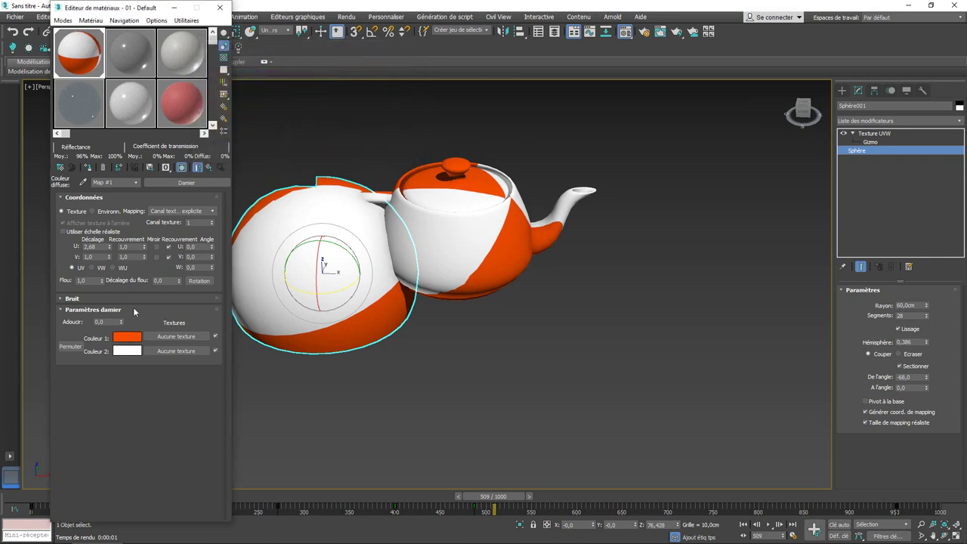
- Try a light blue for Color 2 but cancel, keeping it white
{"action": "left_click", "coordinate": [128, 351]}
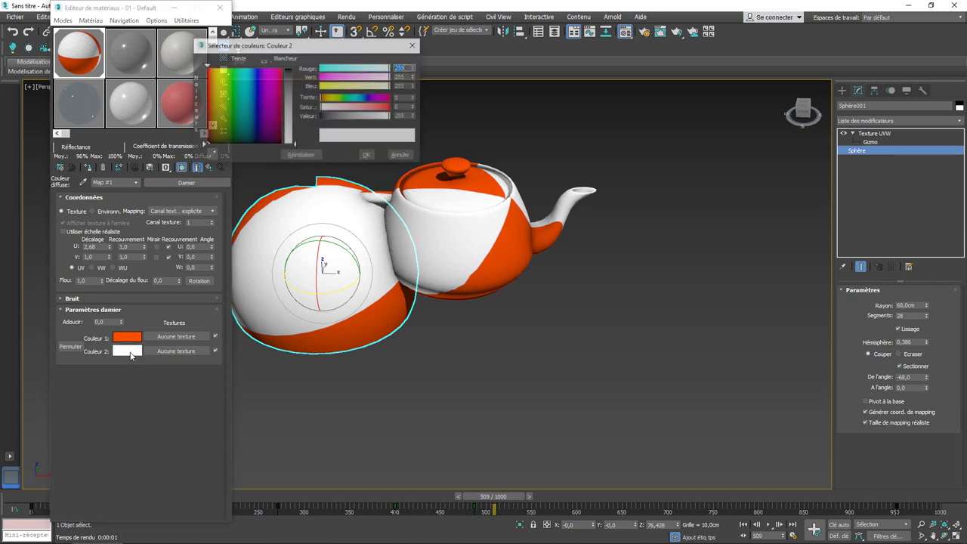
{"action": "left_click", "coordinate": [250, 73]}
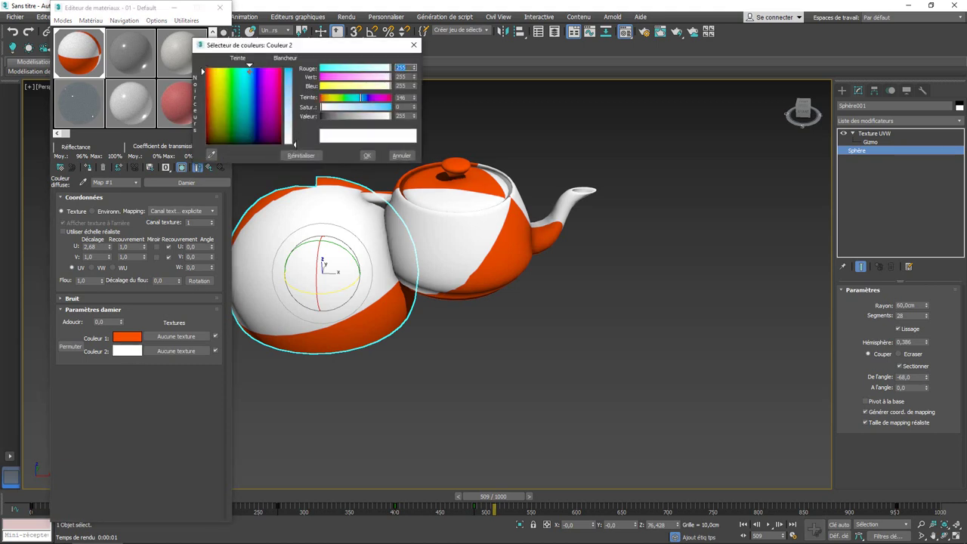
{"action": "left_click_drag", "start_coordinate": [298, 144], "coordinate": [295, 79]}
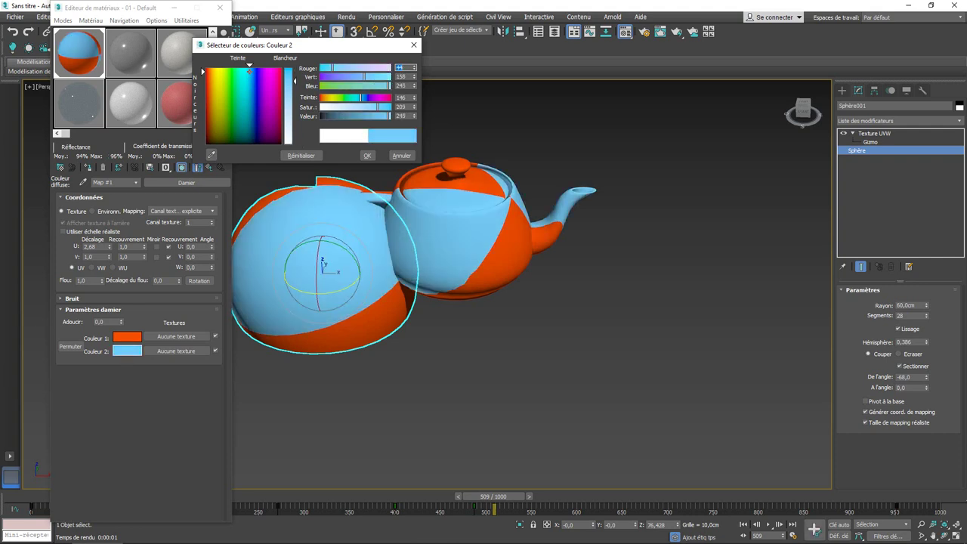
{"action": "left_click", "coordinate": [413, 45]}
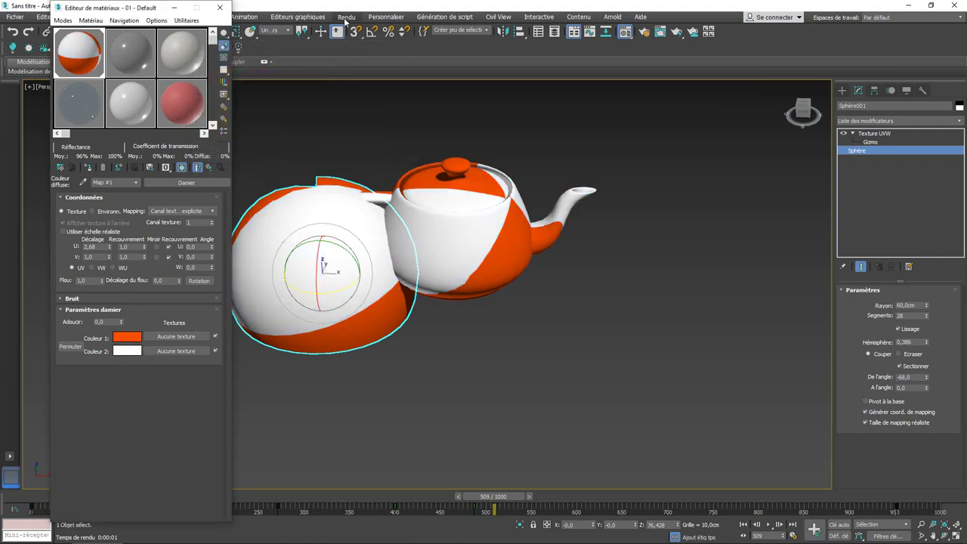
- Test-render the orange checker, then try a light blue Couleur 2 and cancel it
{"action": "left_click", "coordinate": [346, 18]}
{"action": "left_click", "coordinate": [366, 34]}
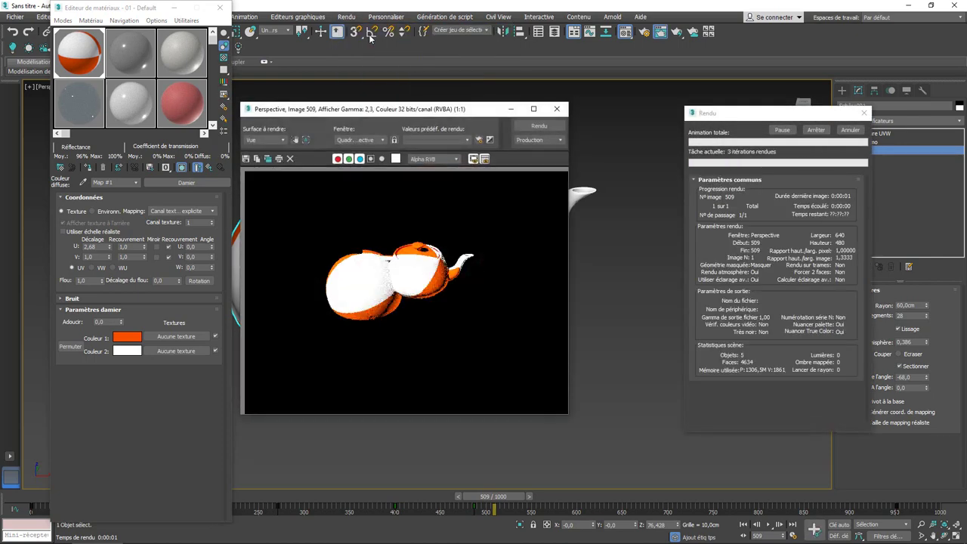
{"action": "left_click", "coordinate": [556, 109]}
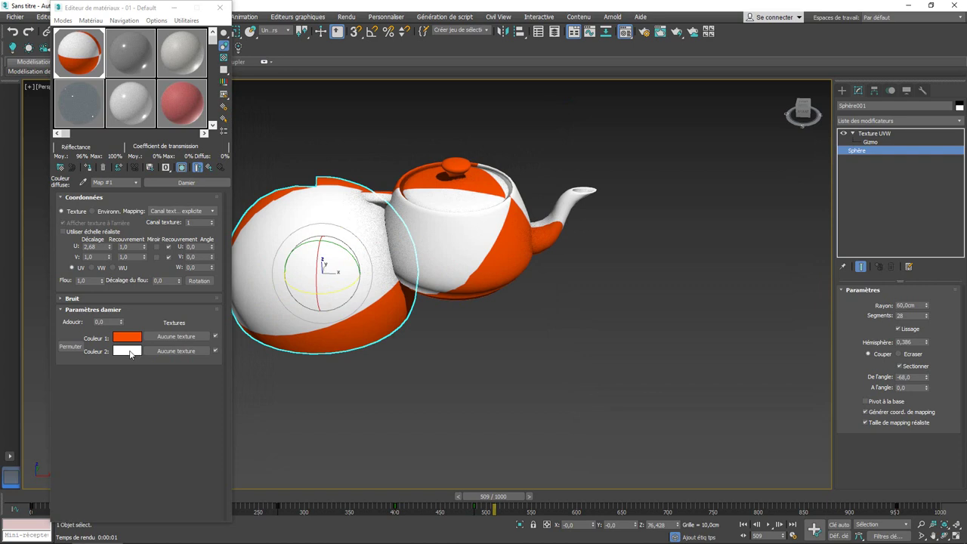
{"action": "left_click", "coordinate": [130, 352]}
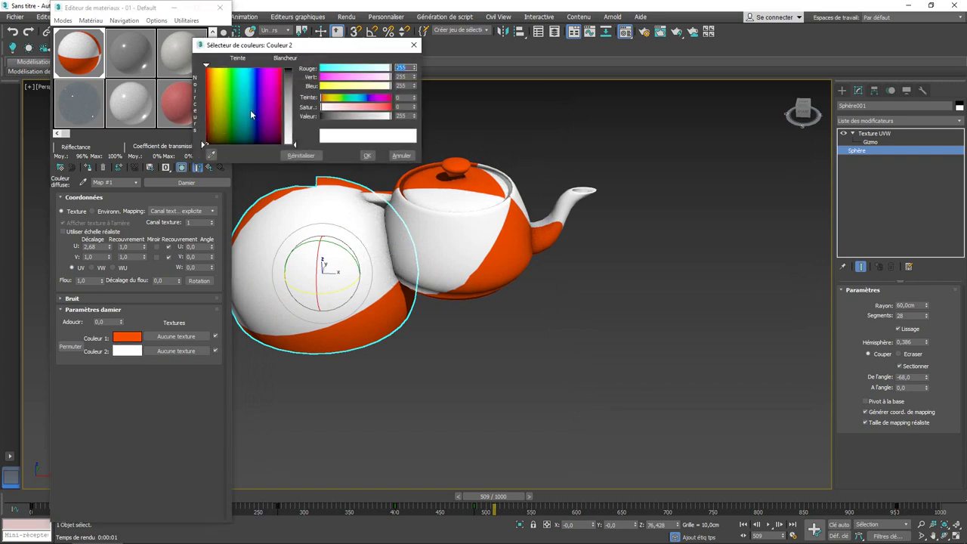
{"action": "left_click", "coordinate": [247, 79]}
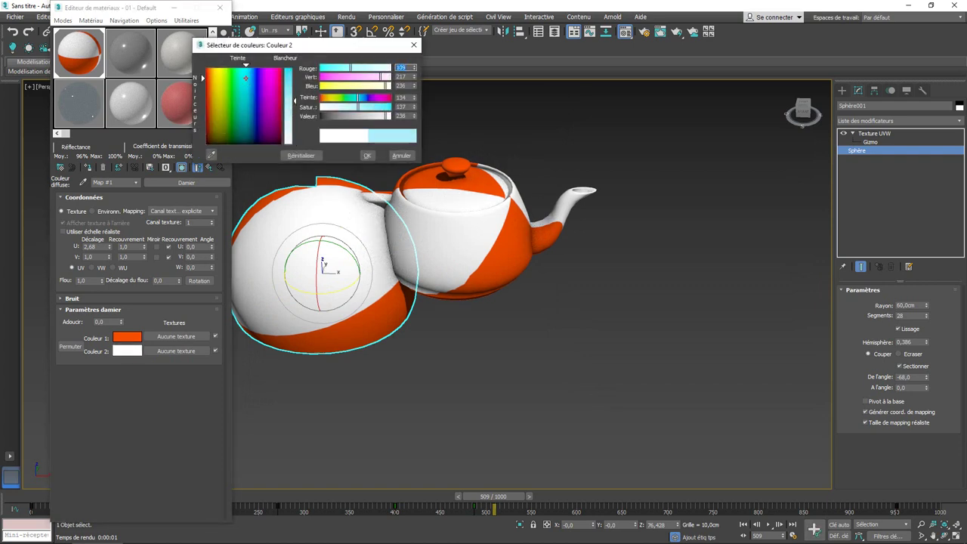
{"action": "left_click_drag", "start_coordinate": [296, 143], "coordinate": [294, 70]}
{"action": "left_click", "coordinate": [414, 45]}
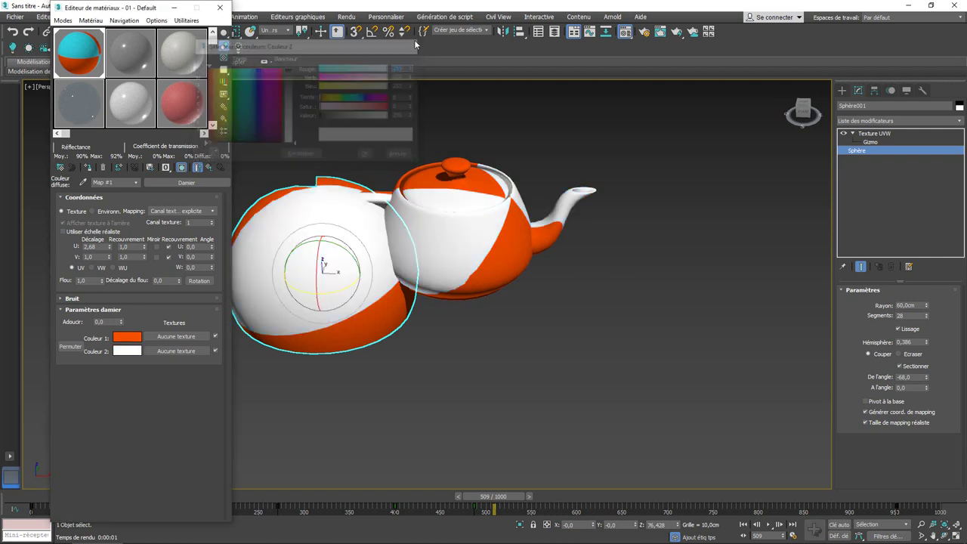
- Set the checker's Couleur 2 to light blue and confirm it
{"action": "left_click", "coordinate": [343, 17]}
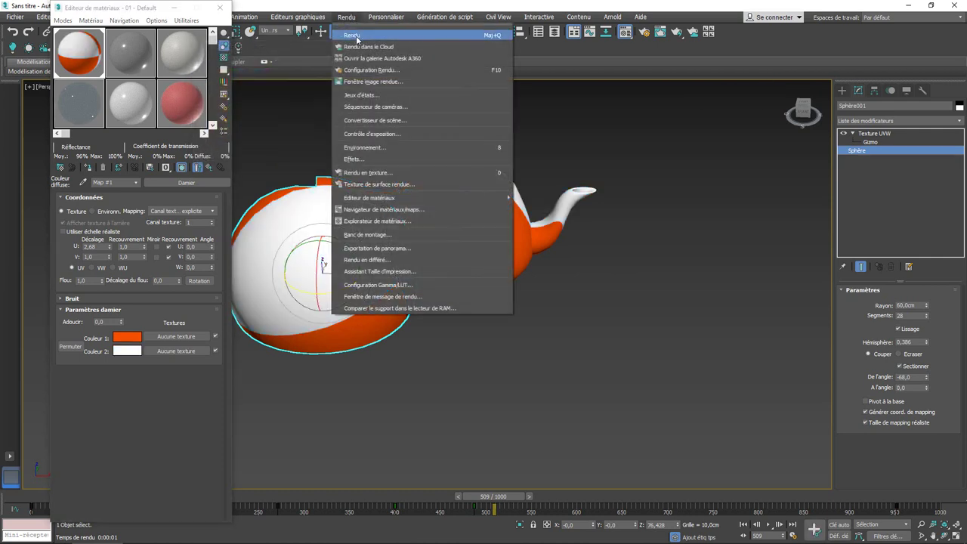
{"action": "left_click", "coordinate": [595, 150]}
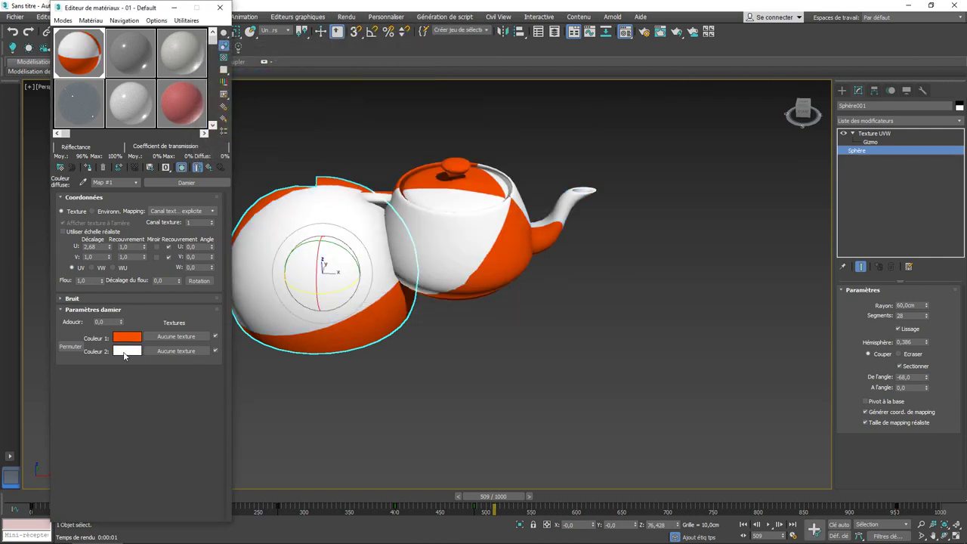
{"action": "left_click", "coordinate": [126, 351]}
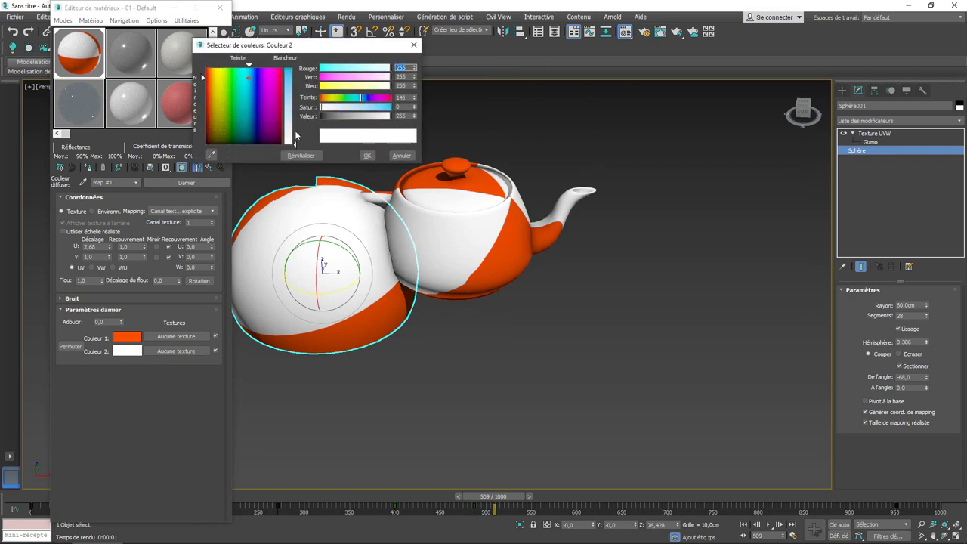
{"action": "left_click_drag", "start_coordinate": [296, 138], "coordinate": [296, 71]}
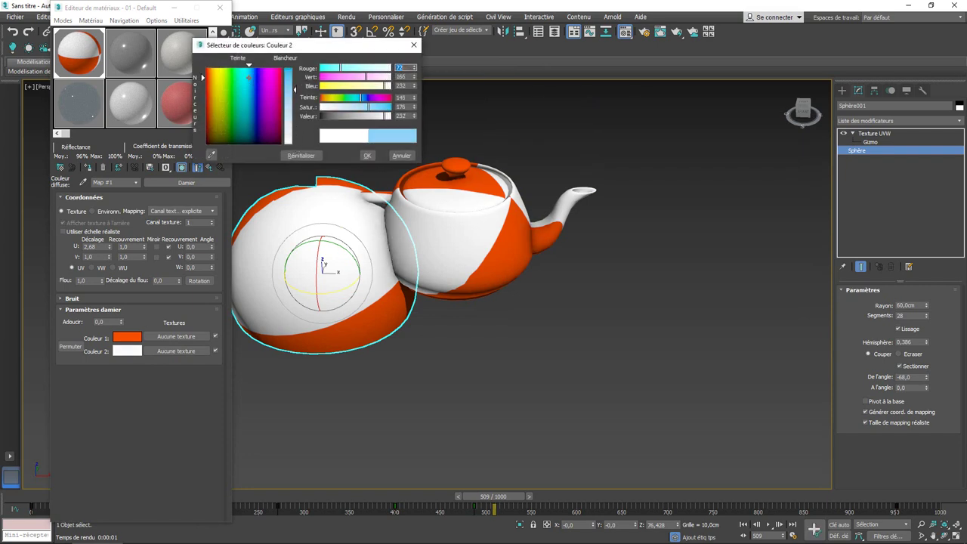
{"action": "left_click", "coordinate": [366, 156]}
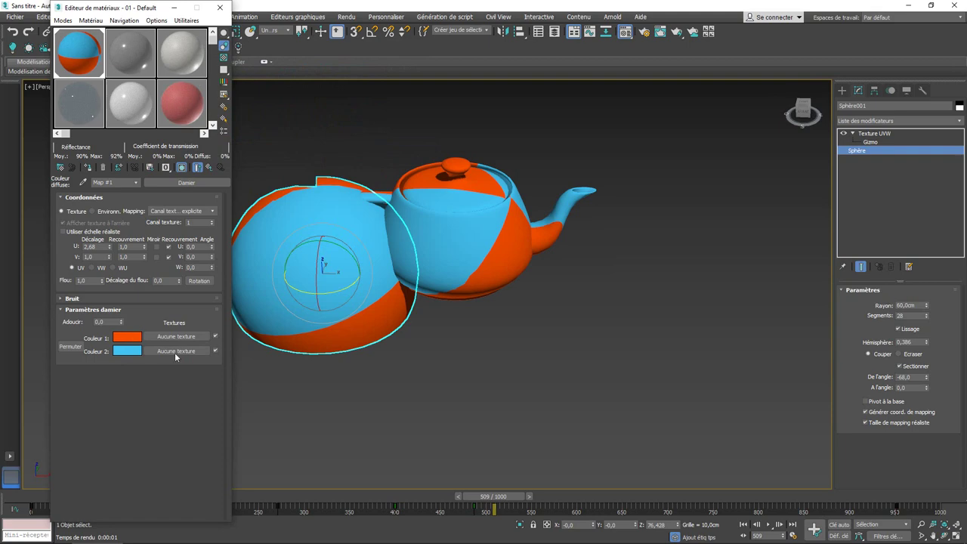
- Render the current view to check the orange-and-blue checker
{"action": "left_click", "coordinate": [344, 19]}
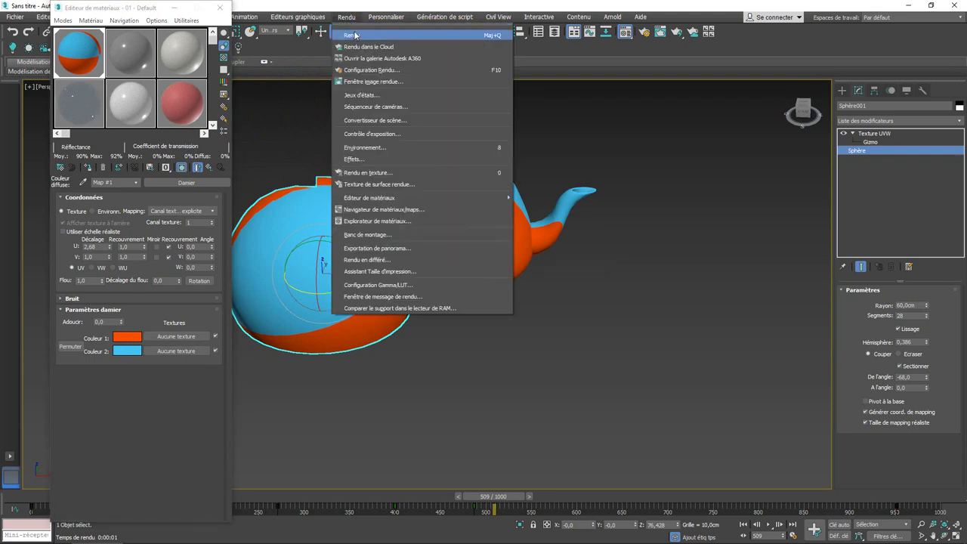
{"action": "left_click", "coordinate": [355, 34]}
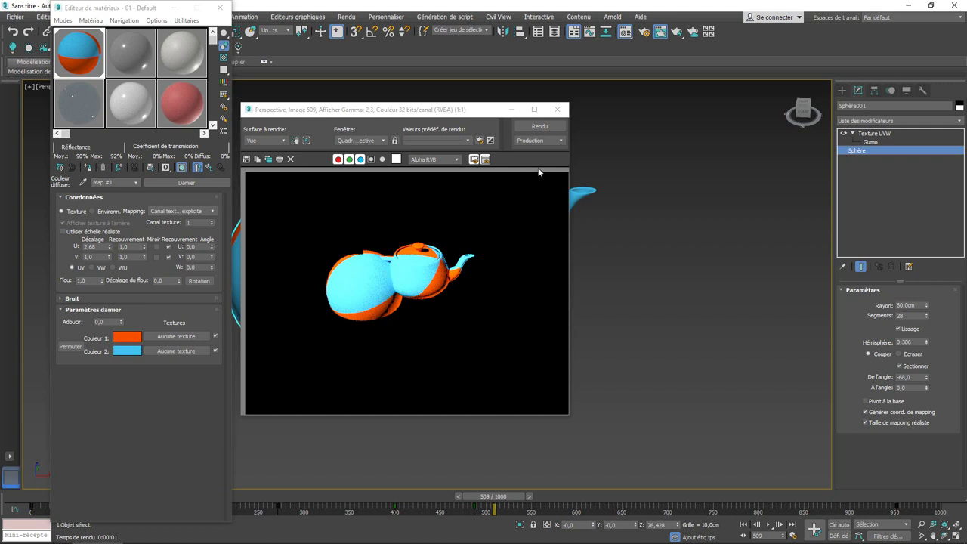
{"action": "left_click", "coordinate": [557, 109]}
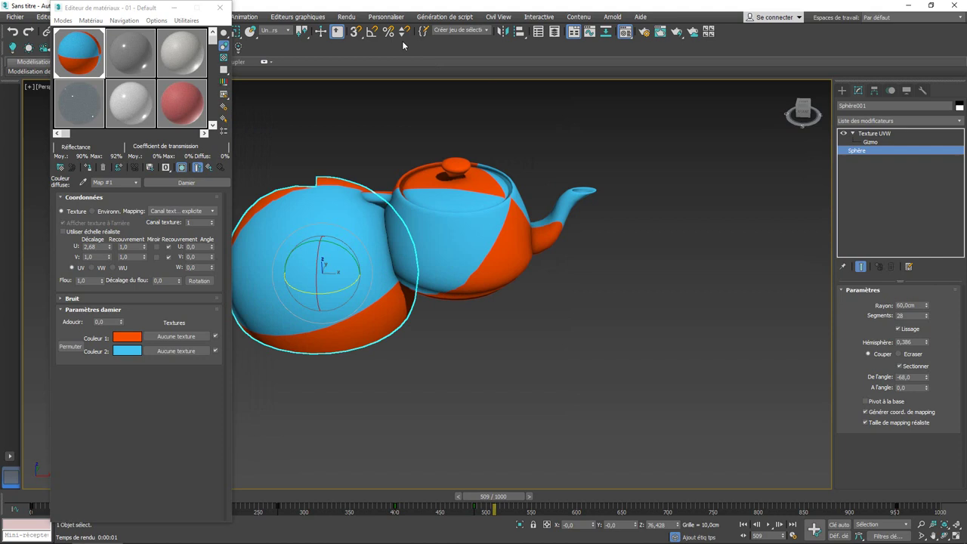
{"action": "left_click", "coordinate": [345, 16]}
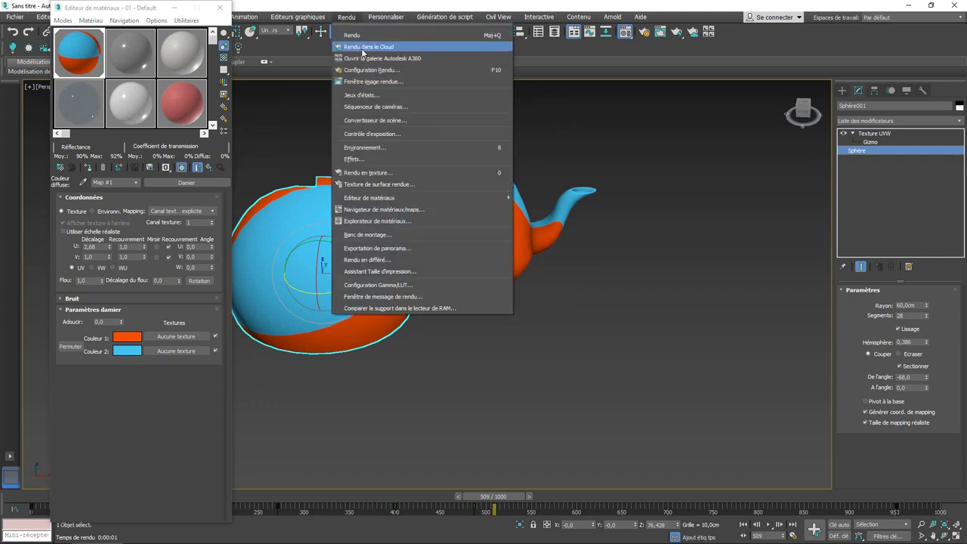
{"action": "left_click", "coordinate": [382, 147]}
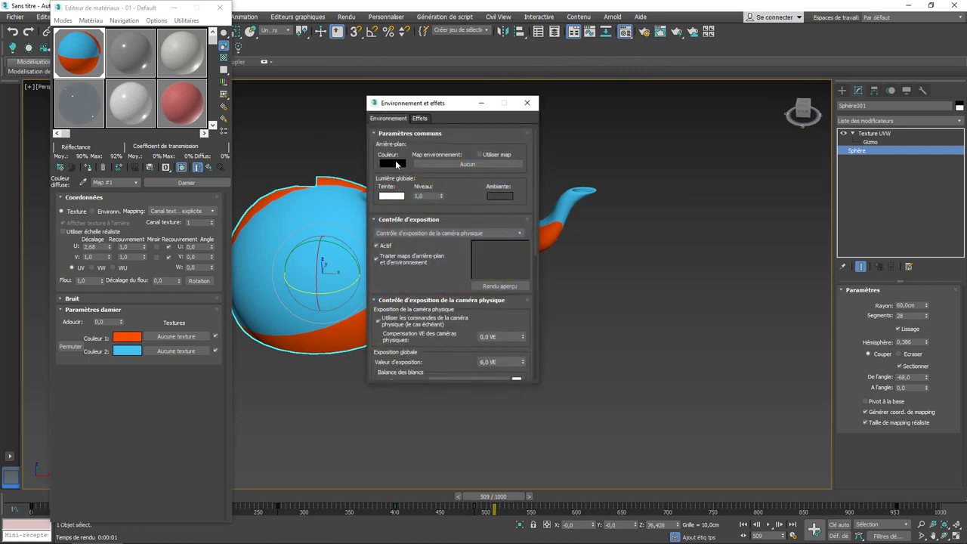
{"action": "left_click", "coordinate": [394, 159]}
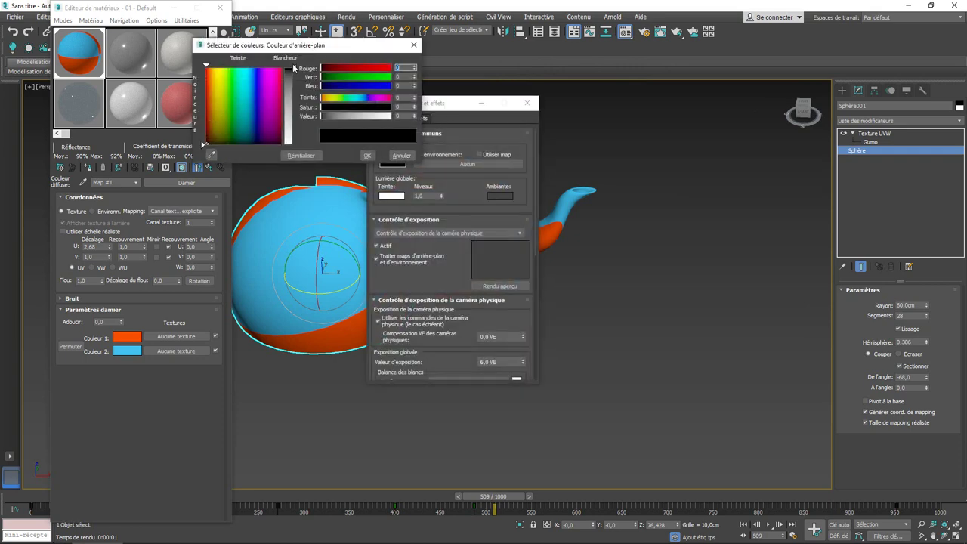
{"action": "left_click_drag", "start_coordinate": [294, 68], "coordinate": [294, 124]}
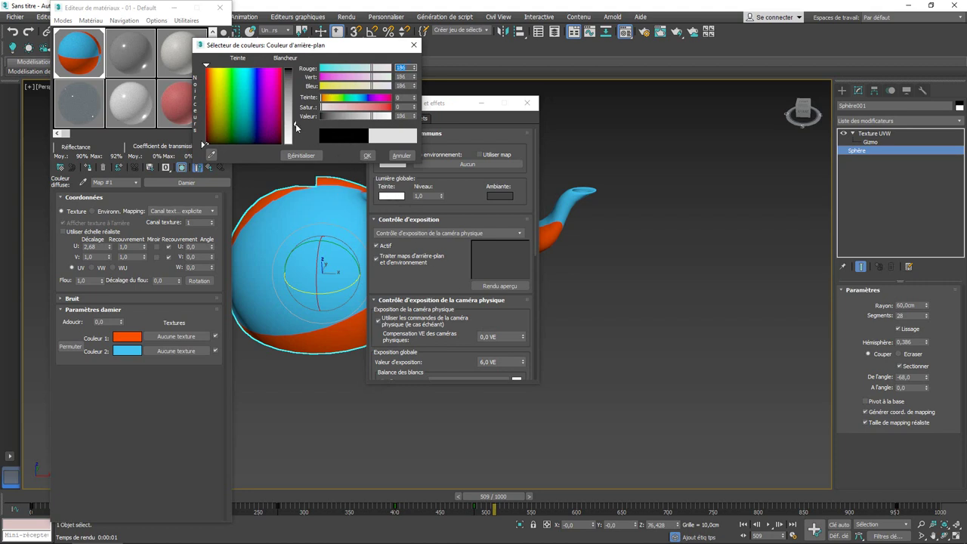
{"action": "left_click", "coordinate": [413, 44]}
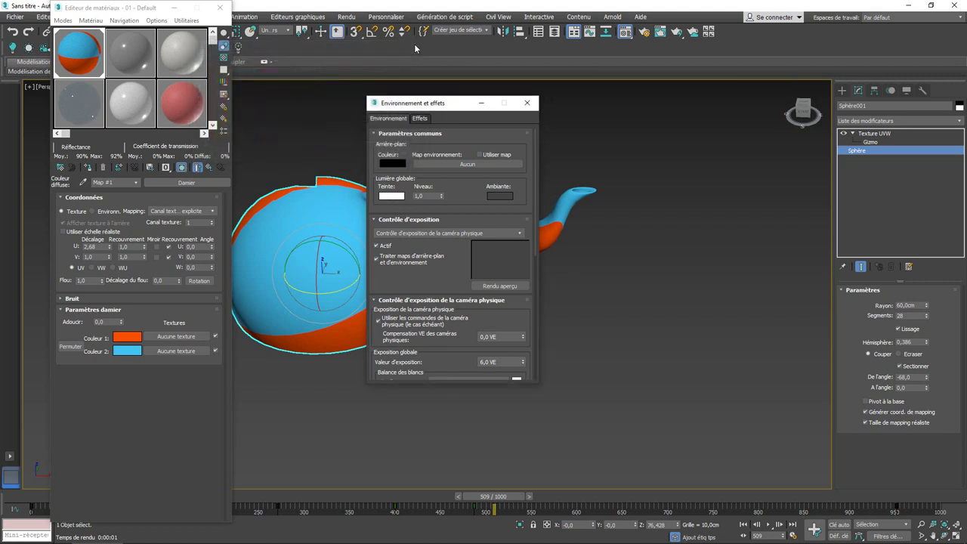
{"action": "left_click", "coordinate": [526, 103]}
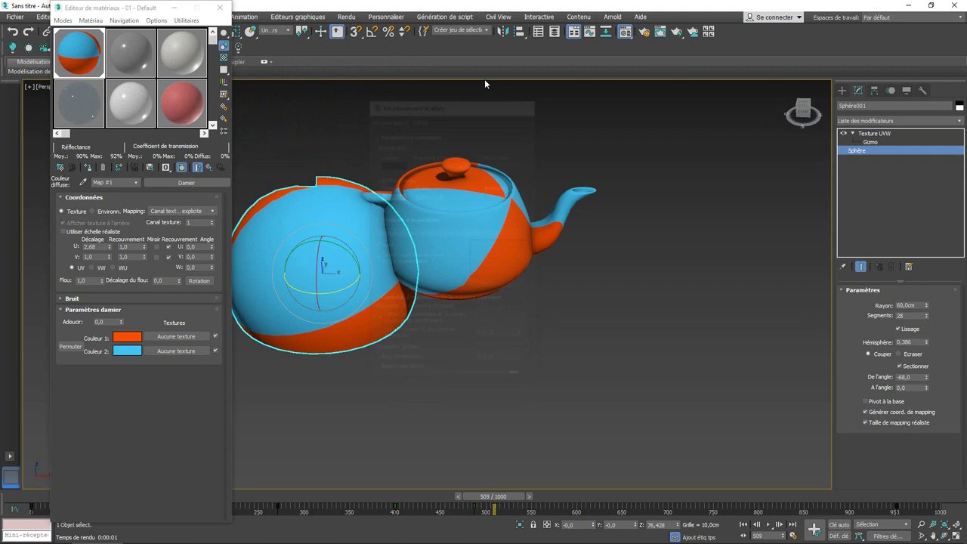
- Open Render Setup and set the output Largeur to 1920 and Hauteur to 1080
{"action": "left_click", "coordinate": [345, 17]}
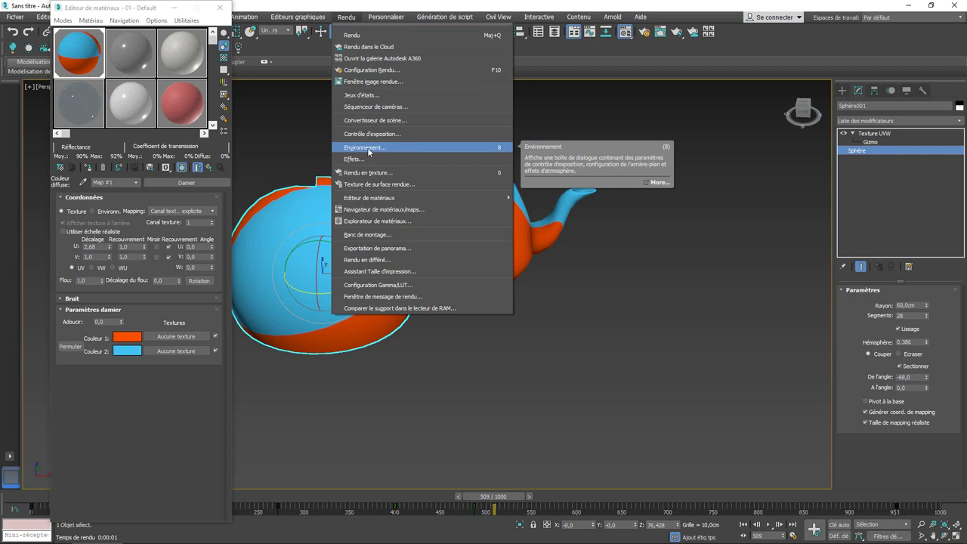
{"action": "left_click", "coordinate": [370, 70]}
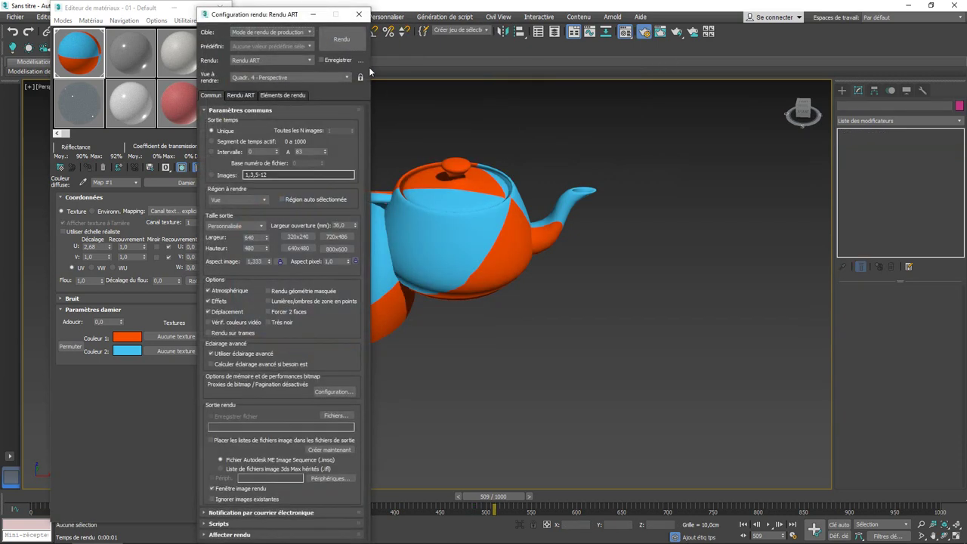
{"action": "mouse_move", "coordinate": [279, 15]}
{"action": "left_mouse_down"}
{"action": "mouse_move", "coordinate": [505, 21]}
{"action": "mouse_move", "coordinate": [502, 10]}
{"action": "left_mouse_up"}
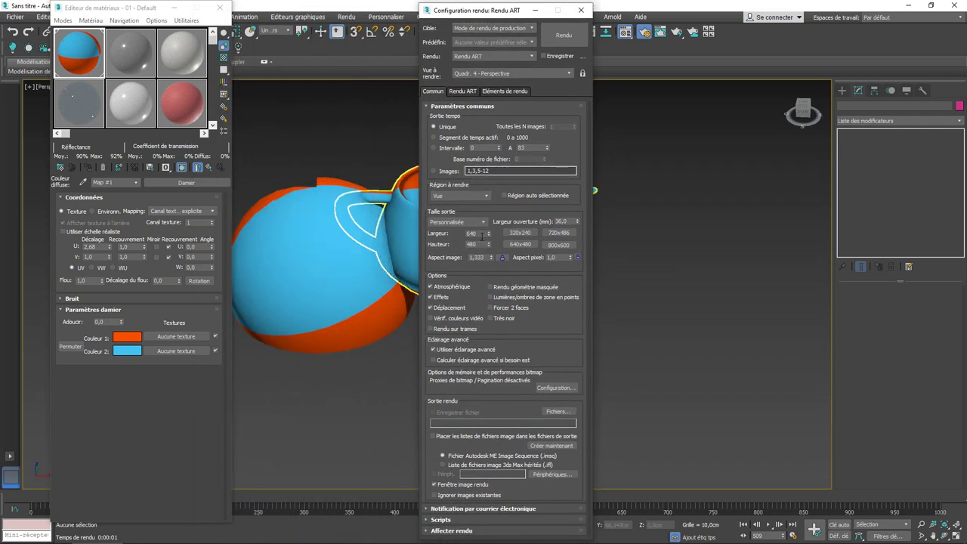
{"action": "double_click", "coordinate": [481, 236]}
{"action": "type", "text": "1920"}
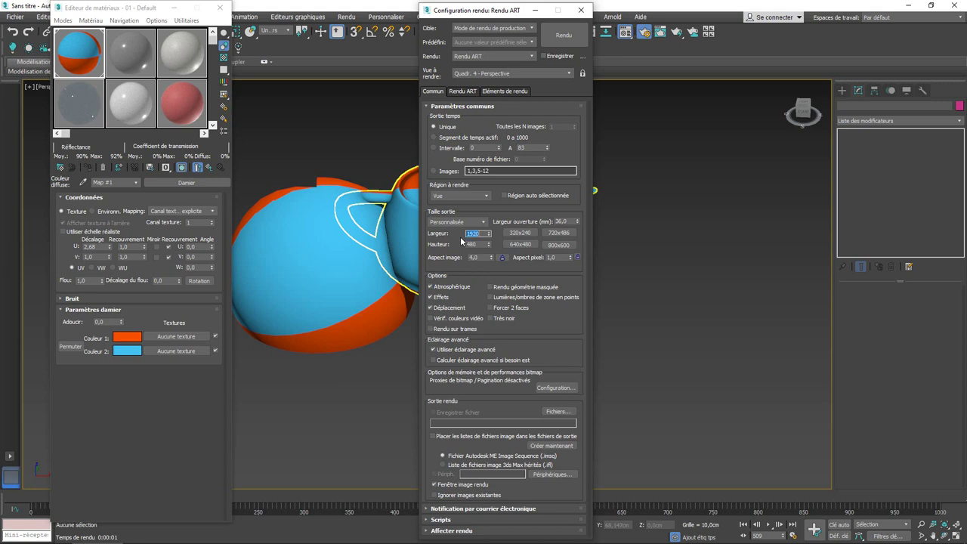
{"action": "double_click", "coordinate": [480, 244]}
{"action": "type", "text": "10"}
{"action": "key", "text": "Return"}
- Browse the render output file dialog up to the Bureau (desktop) folder
{"action": "left_click", "coordinate": [552, 411]}
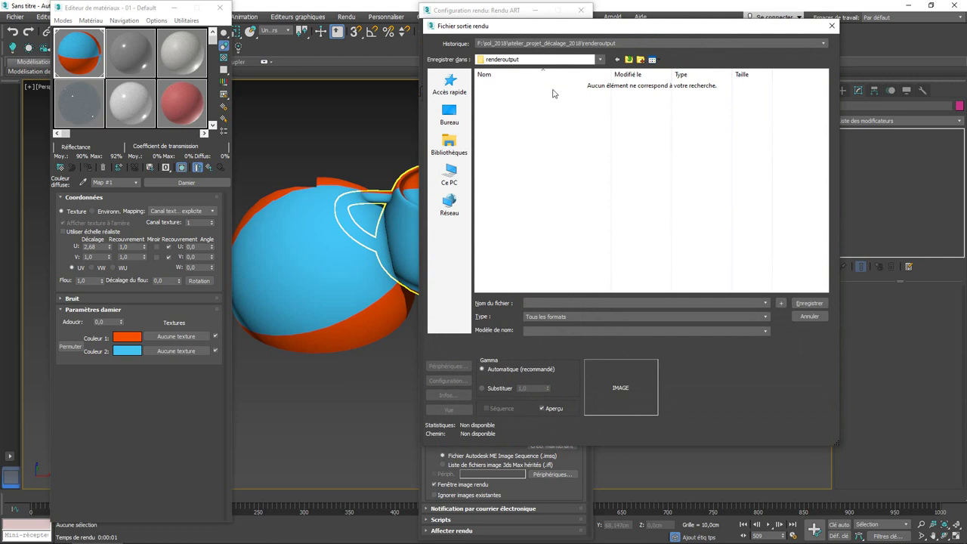
{"action": "double_click", "coordinate": [629, 60]}
{"action": "double_click", "coordinate": [628, 60]}
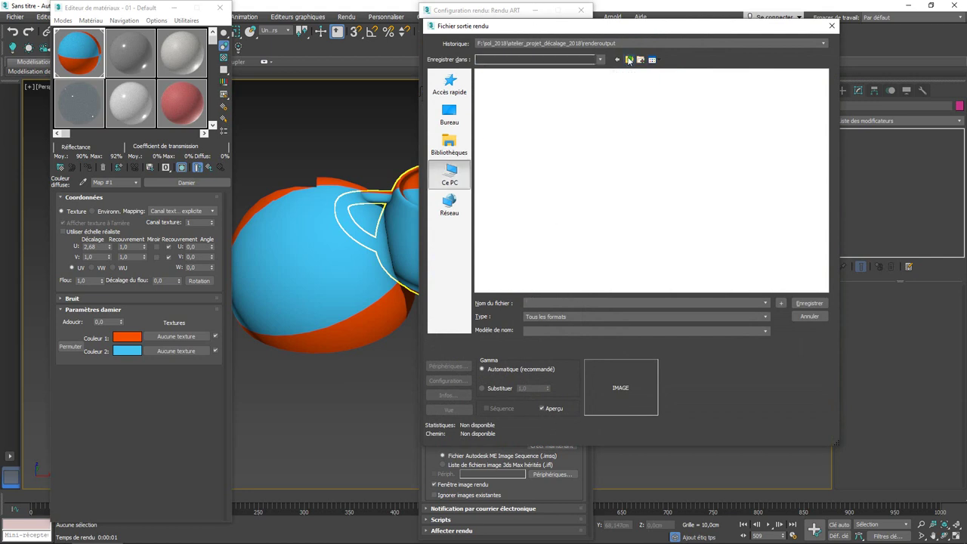
{"action": "left_click", "coordinate": [629, 60]}
- Set the output type to MOV QuickTime, then close the file dialog and Render Setup
{"action": "left_click", "coordinate": [563, 316]}
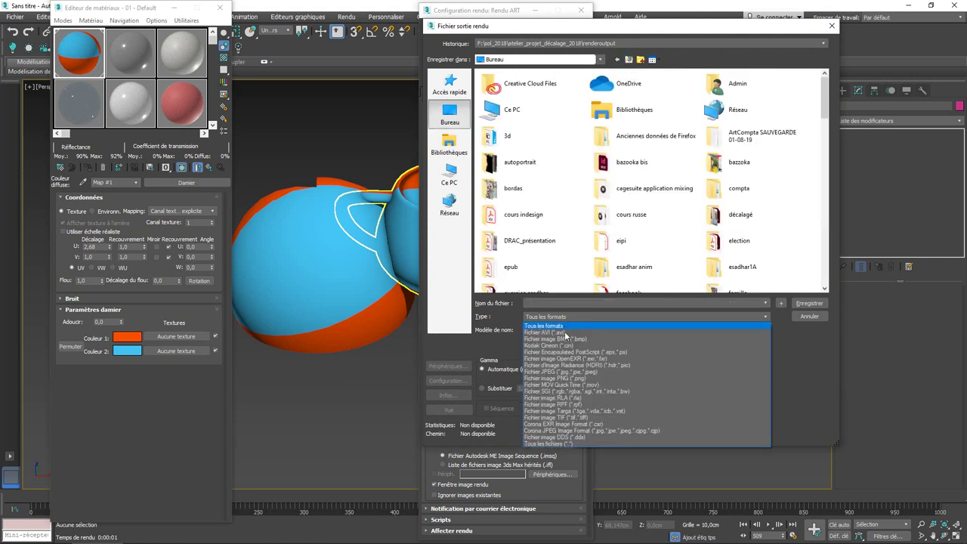
{"action": "left_click", "coordinate": [551, 385]}
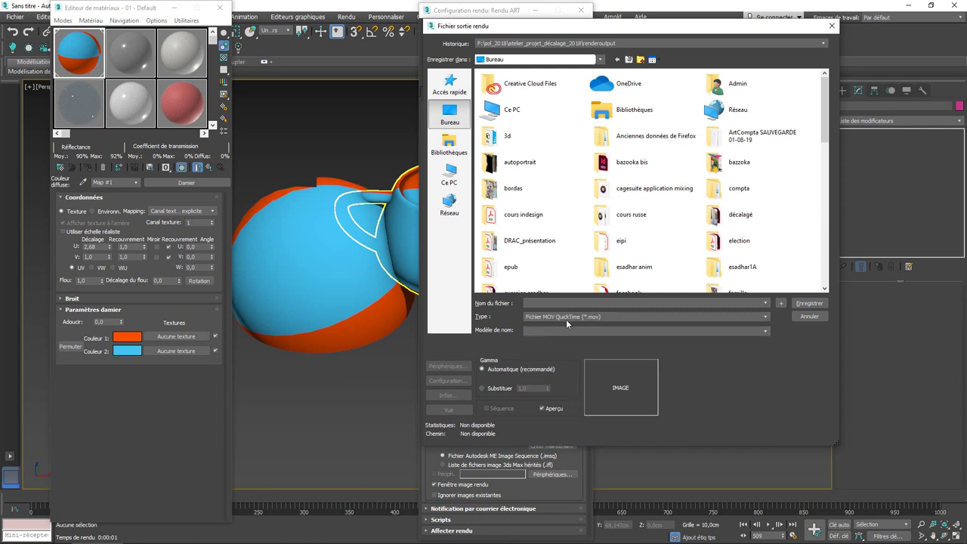
{"action": "left_click", "coordinate": [543, 303]}
{"action": "left_click", "coordinate": [808, 316]}
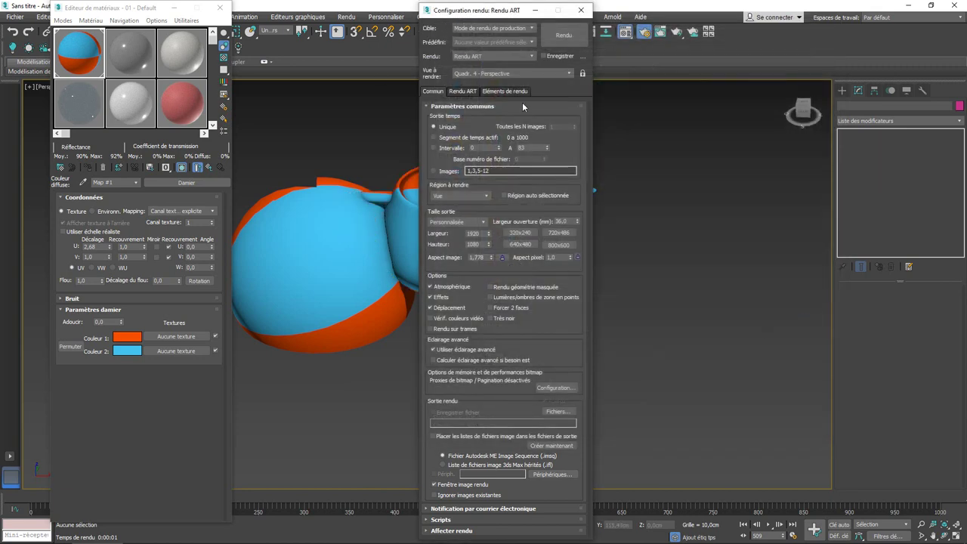
{"action": "left_click", "coordinate": [581, 12]}
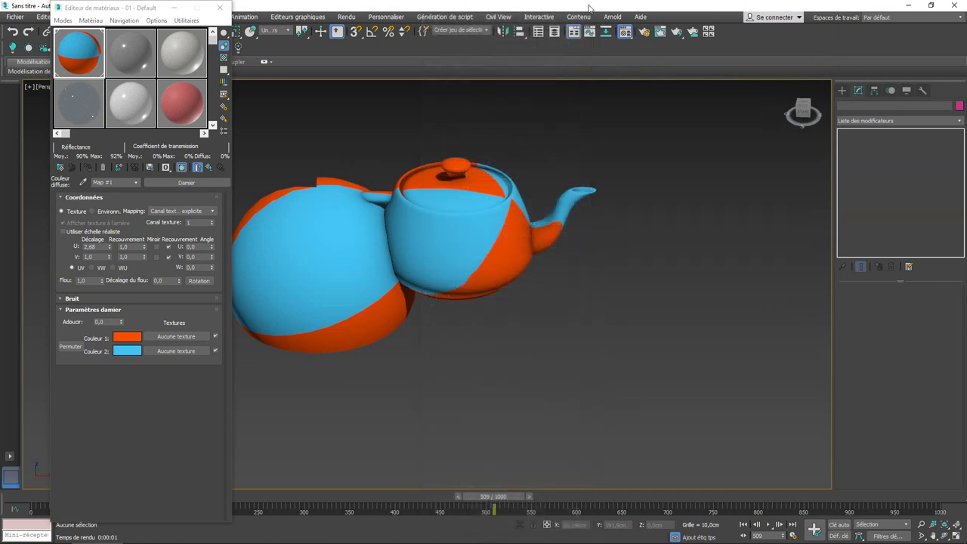